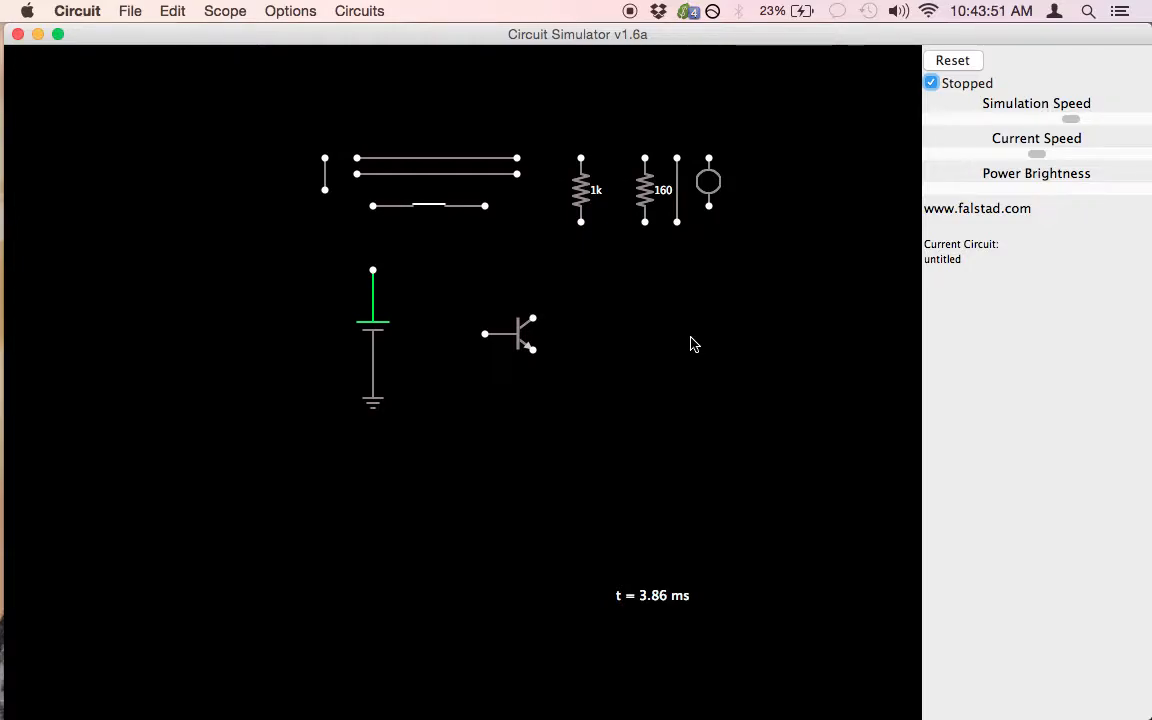
- Wire the switch from the battery's positive end through the 1k resistor to the transistor base, and the emitter to ground
mouse_move(517, 338)
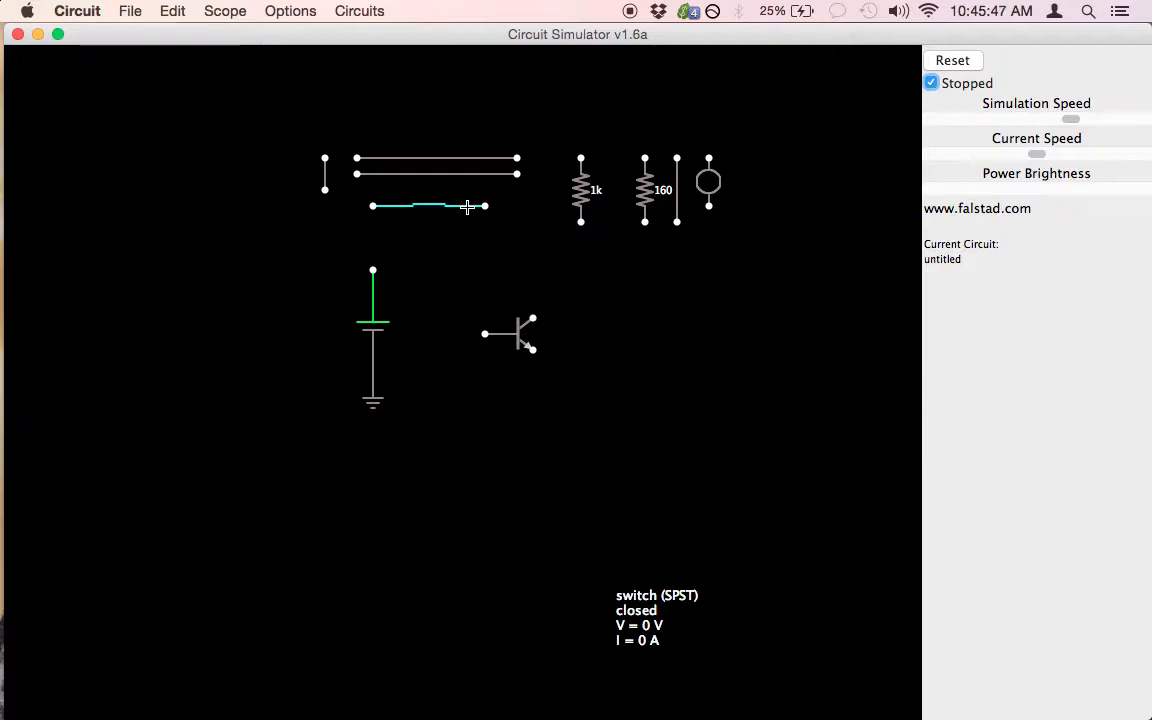
drag(467, 206, 465, 270)
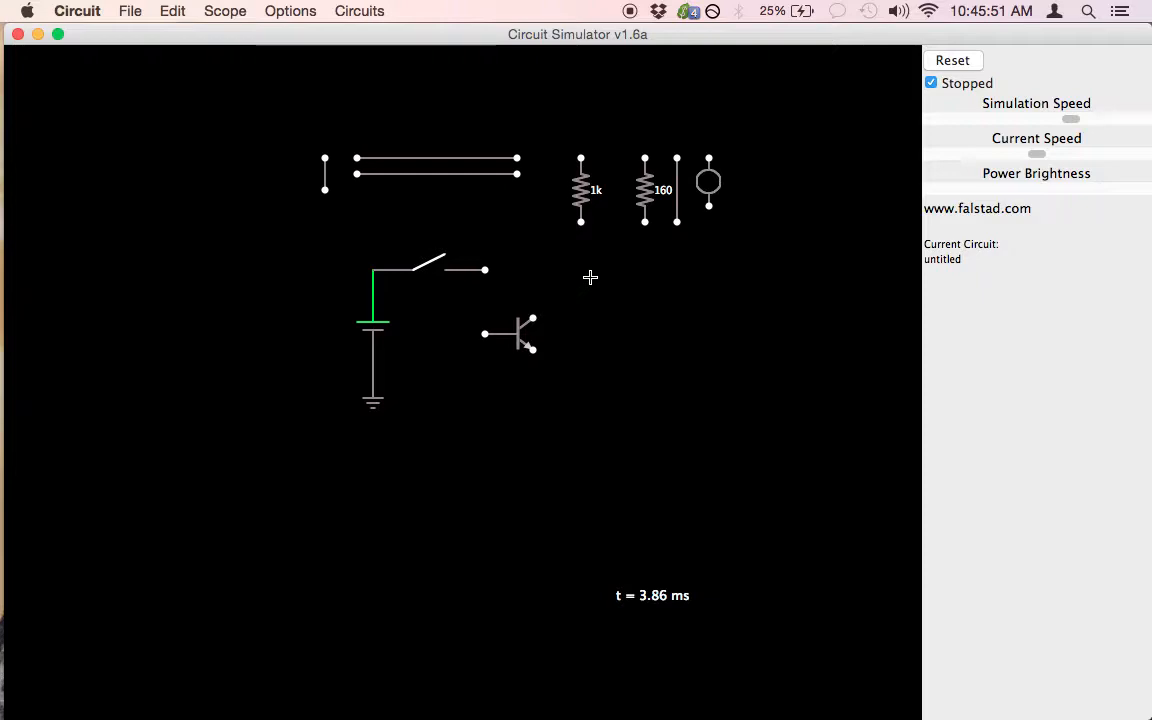
drag(494, 175, 517, 381)
drag(327, 178, 540, 372)
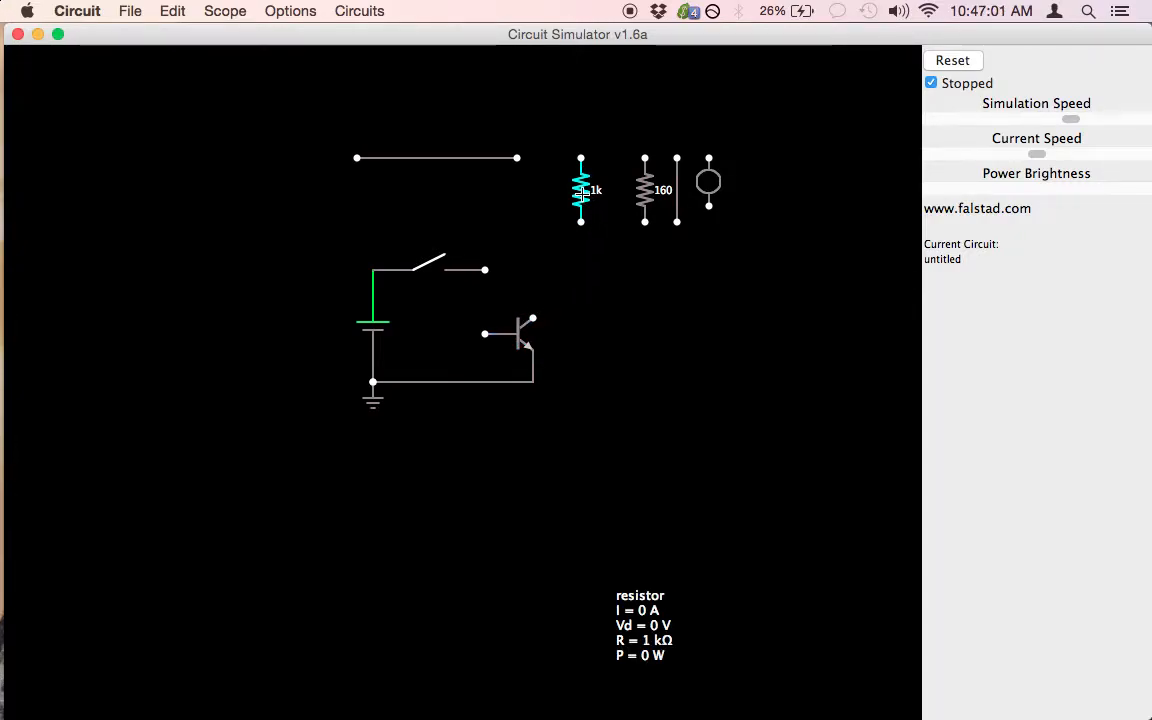
drag(582, 193, 488, 305)
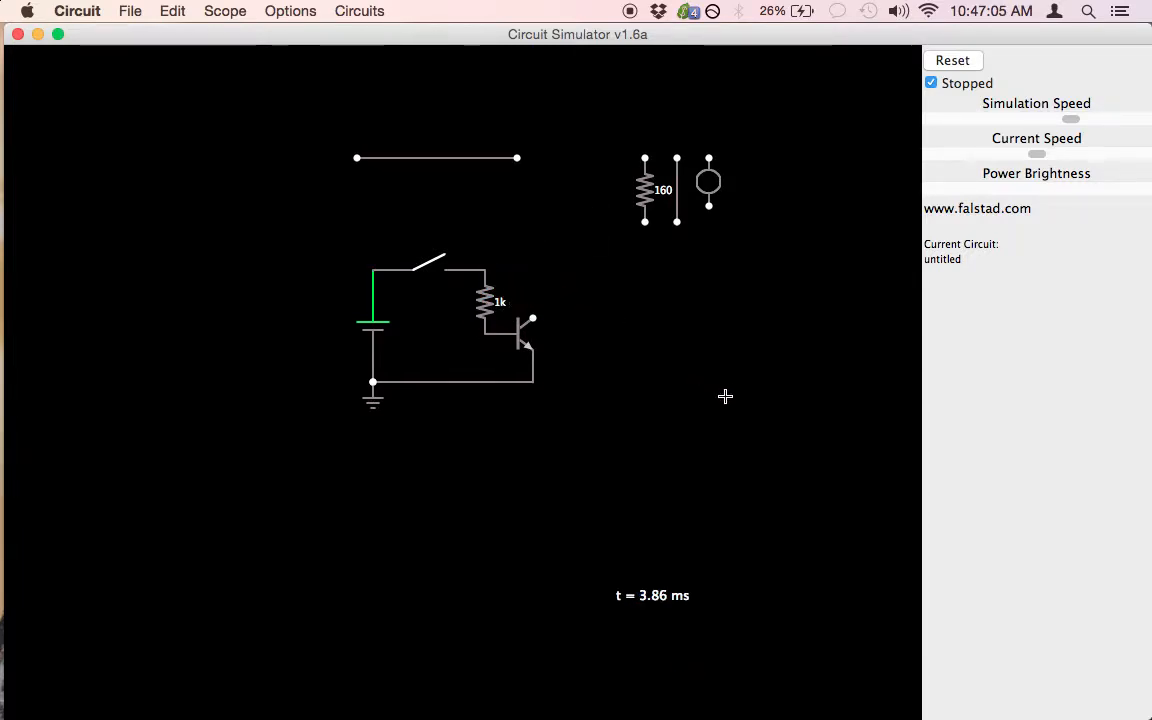
- Start the simulation, close the switch to check the transistor's base-emitter current, and open it again
click(967, 61)
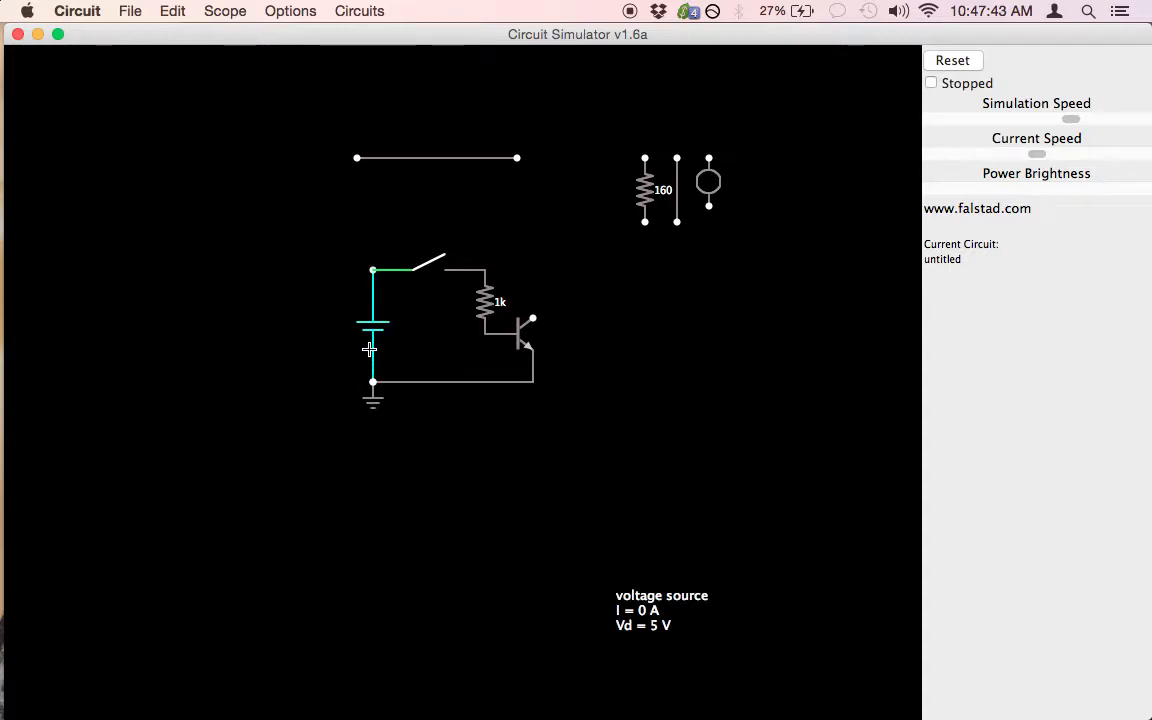
click(428, 260)
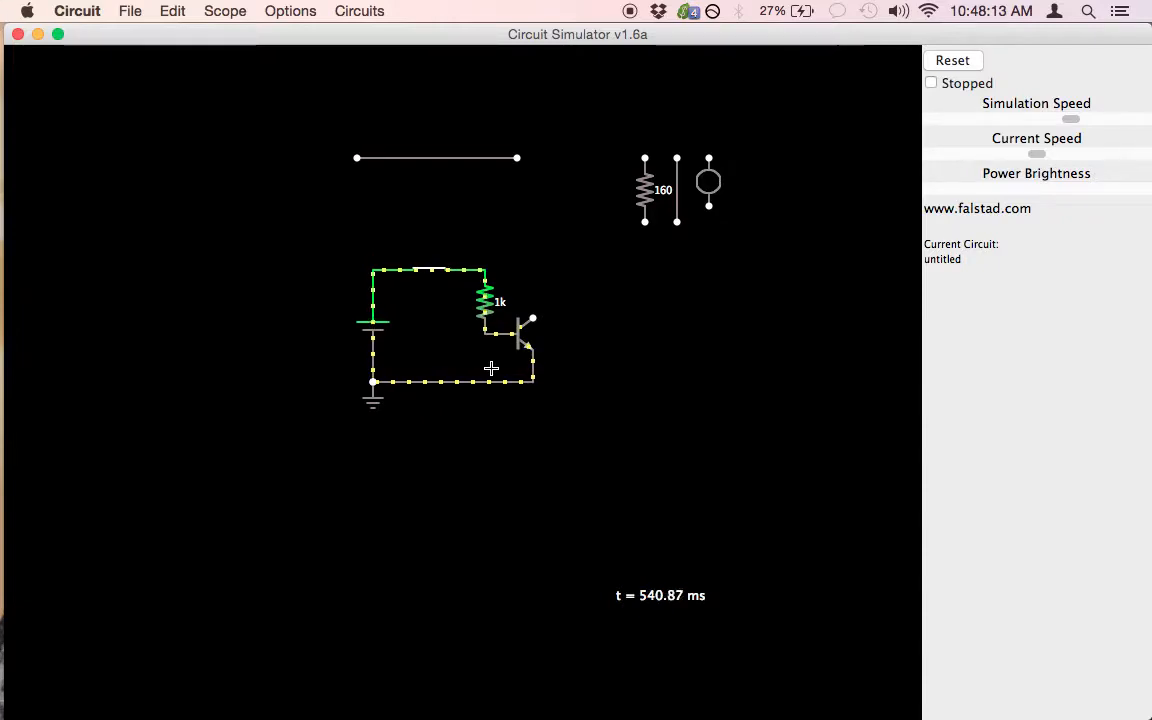
mouse_move(527, 328)
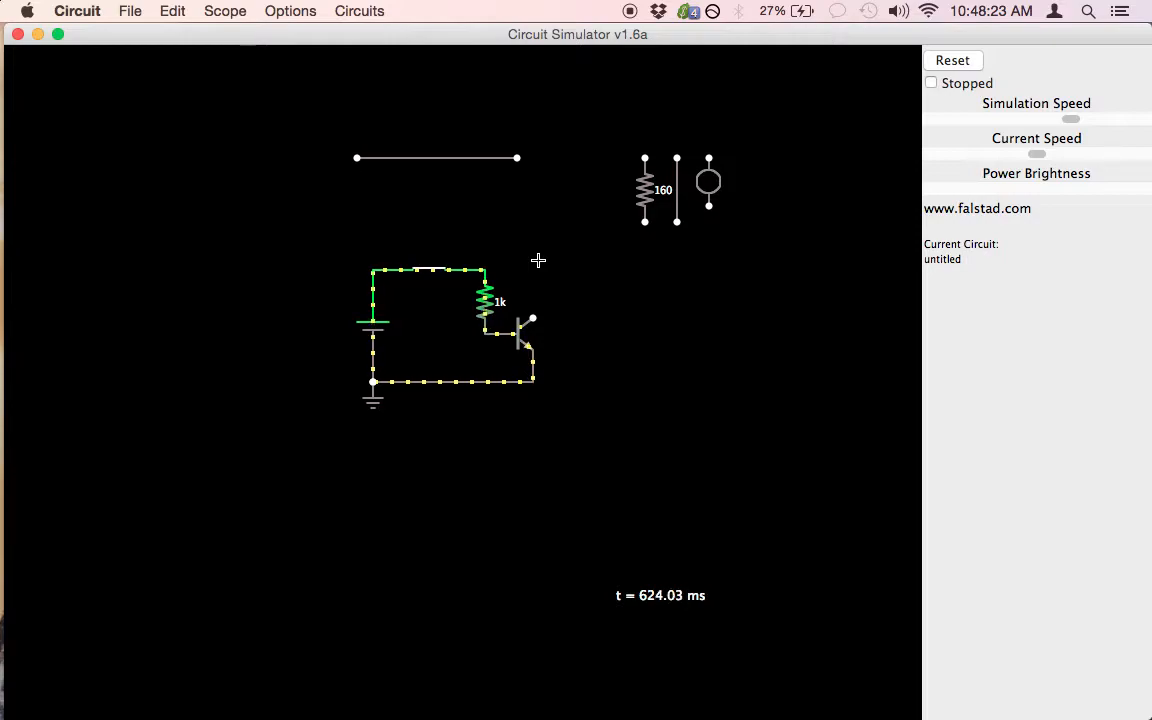
click(430, 268)
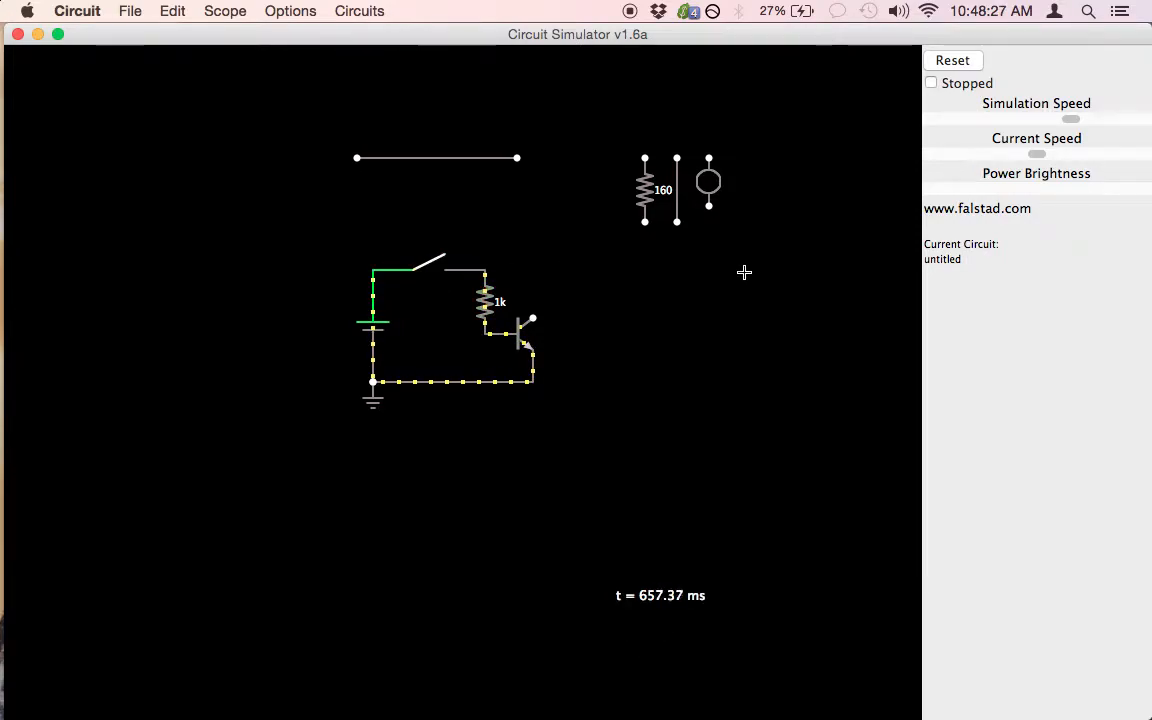
- Connect the LED and the 160 ohm resistor in series from the transistor collector, and wire them to the battery's positive end
drag(708, 182, 458, 341)
key(super+z)
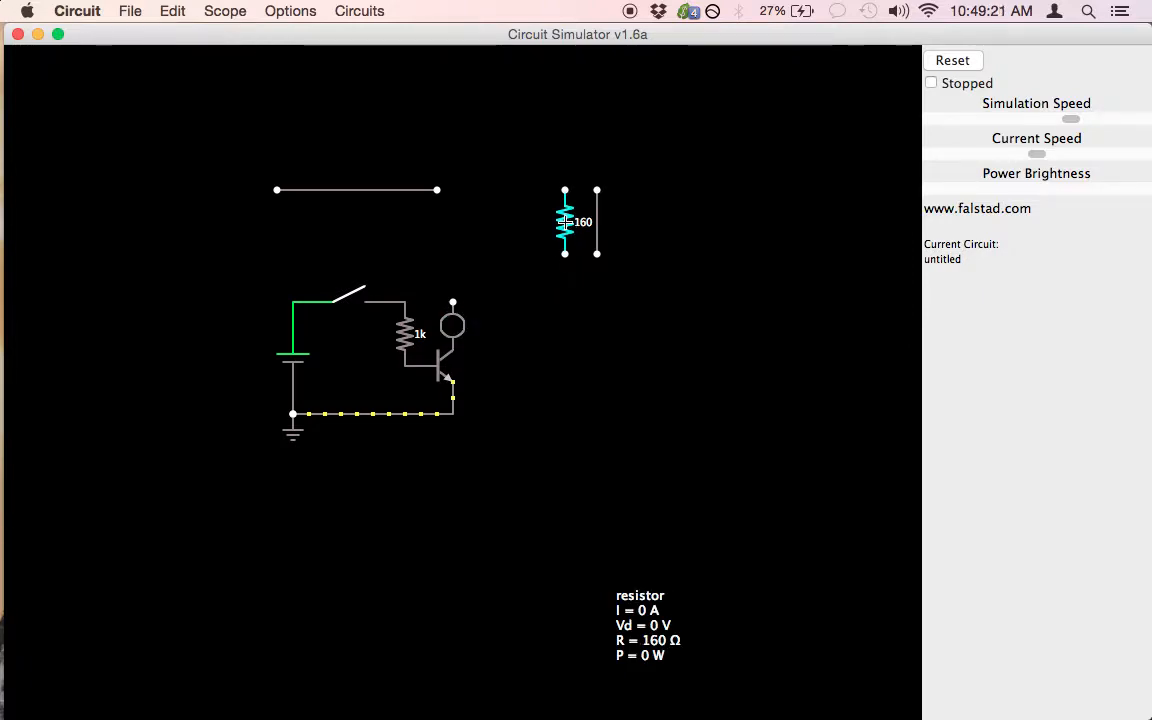
drag(565, 222, 456, 268)
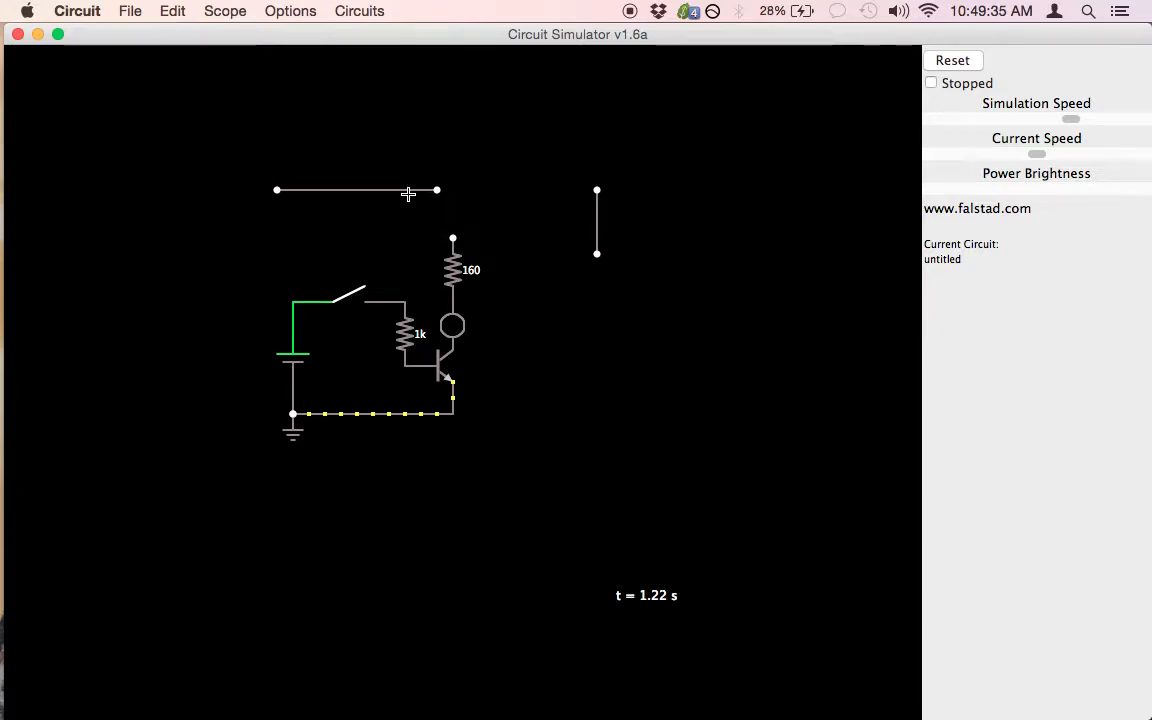
drag(406, 189, 420, 237)
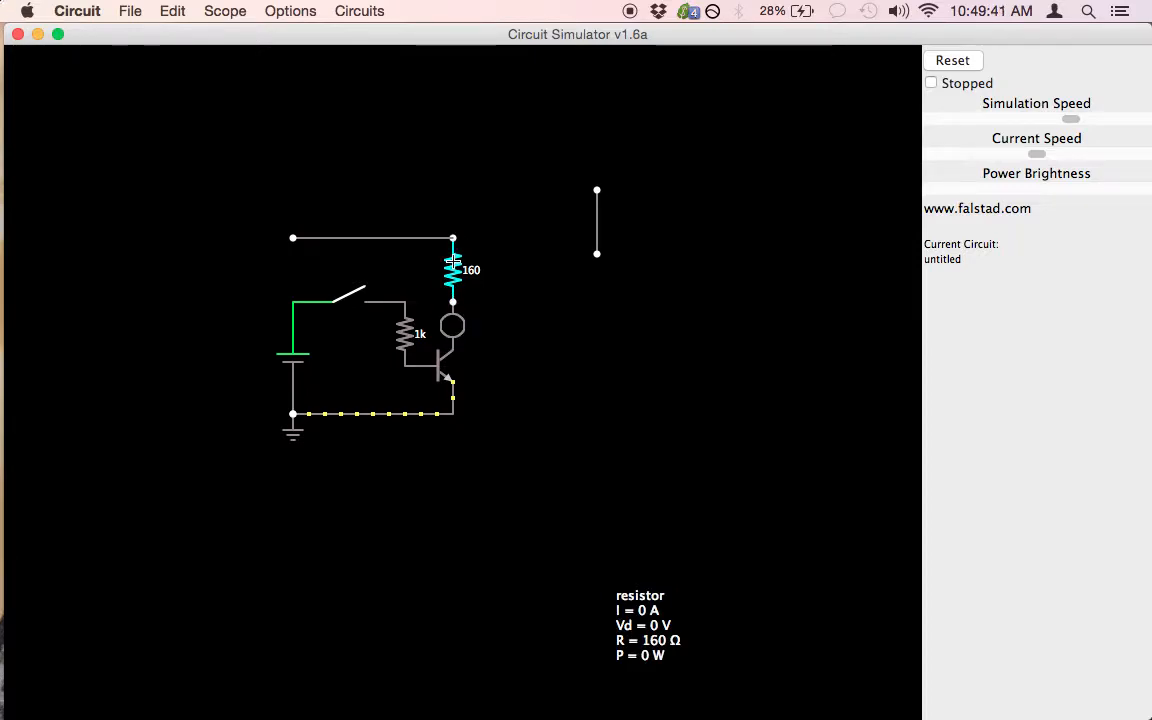
drag(597, 226, 290, 244)
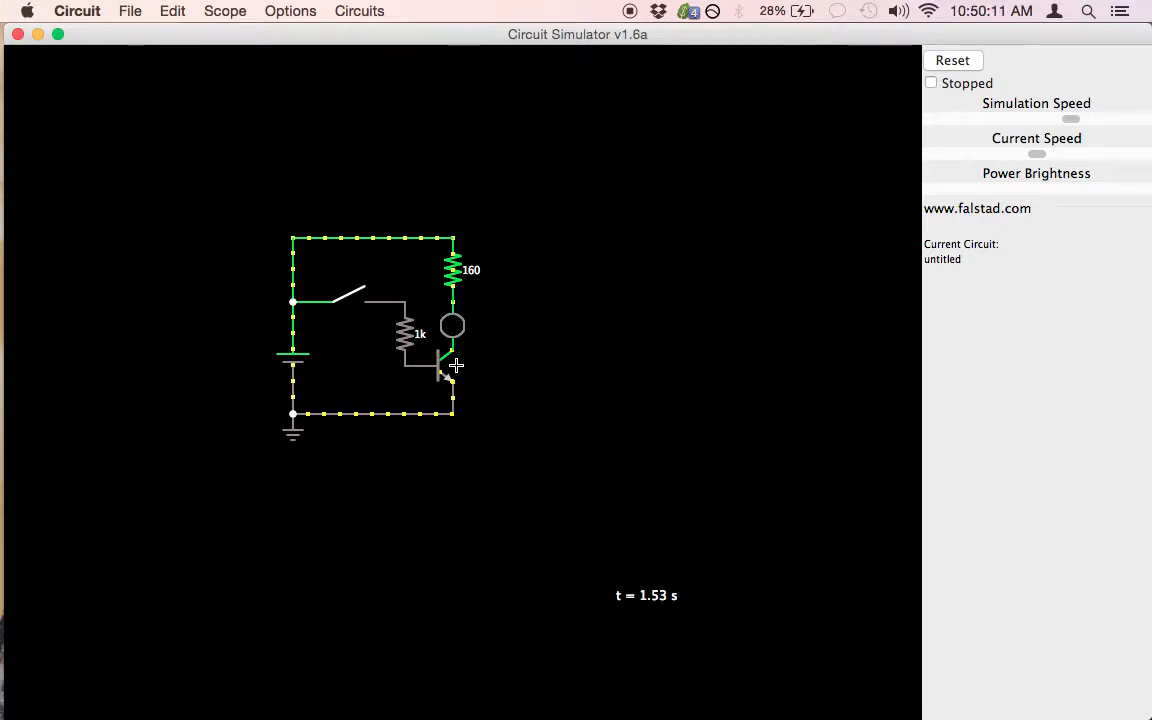
- Toggle the switch to test the NPN circuit's LED, undo the stray wire below the circuit, and leave the switch open
click(349, 295)
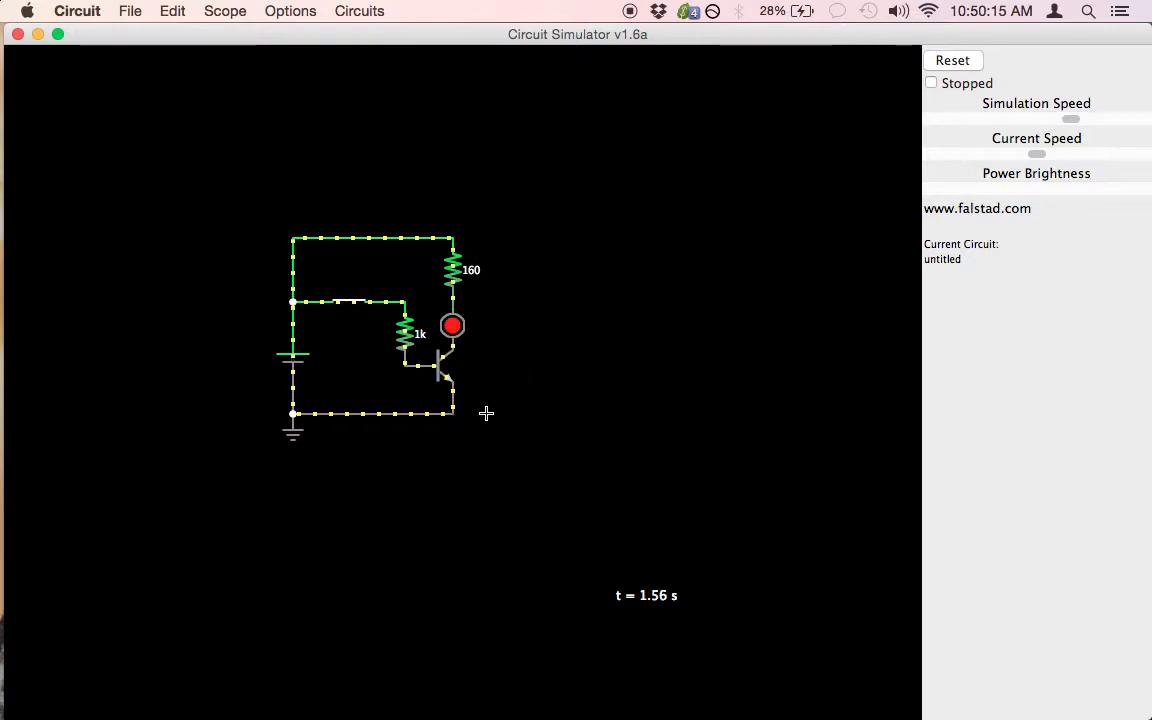
drag(392, 444, 404, 458)
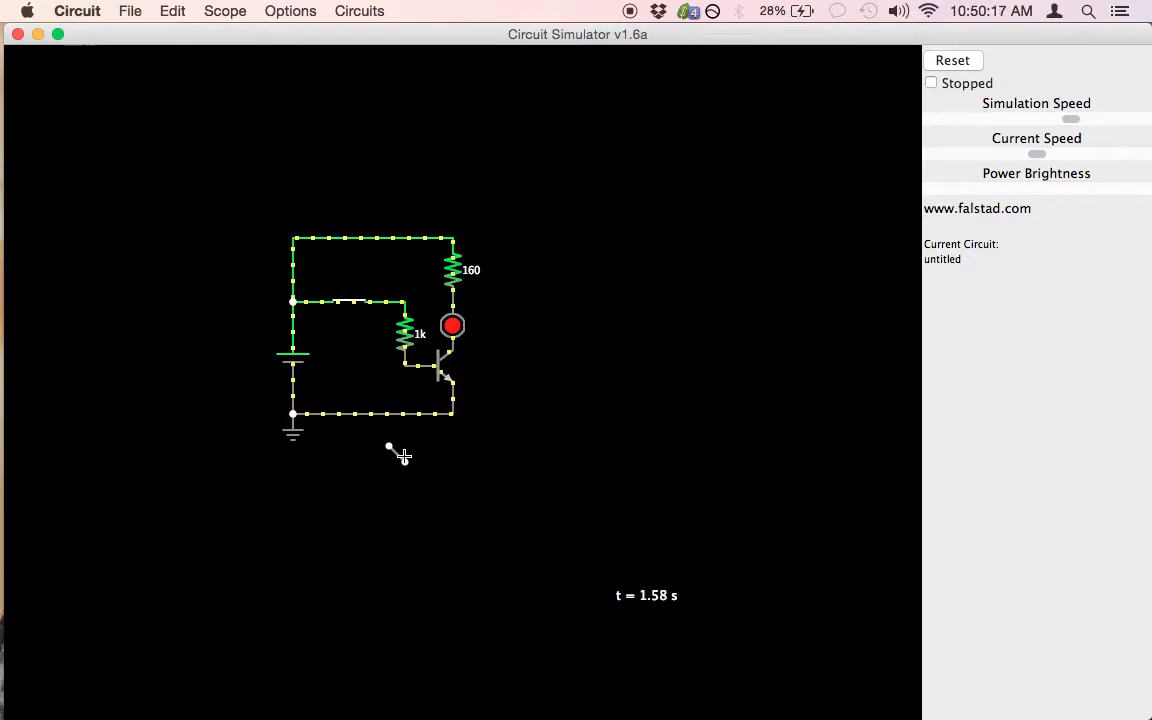
key(super+z)
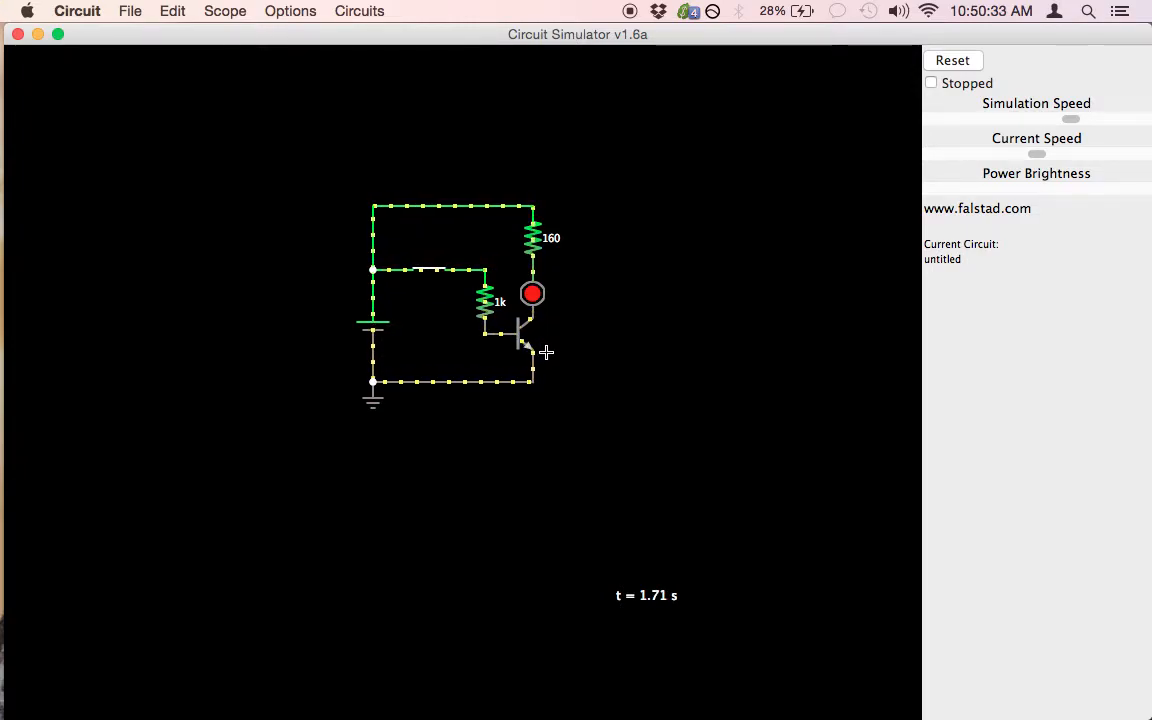
click(429, 268)
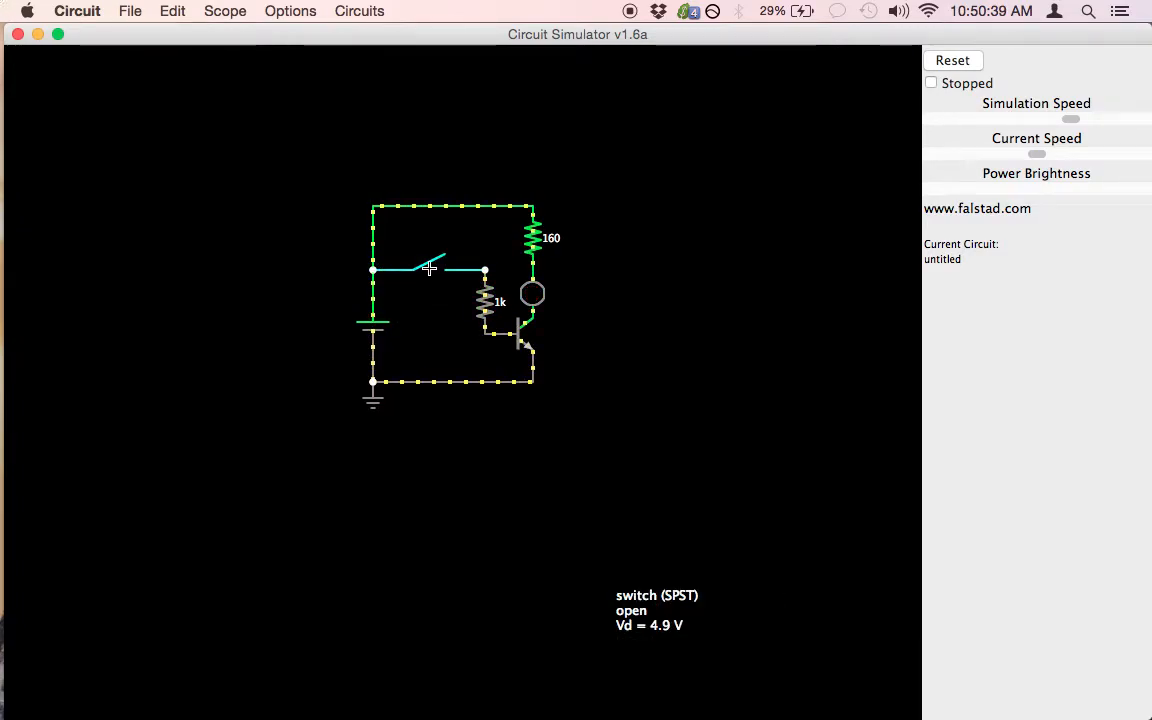
click(429, 268)
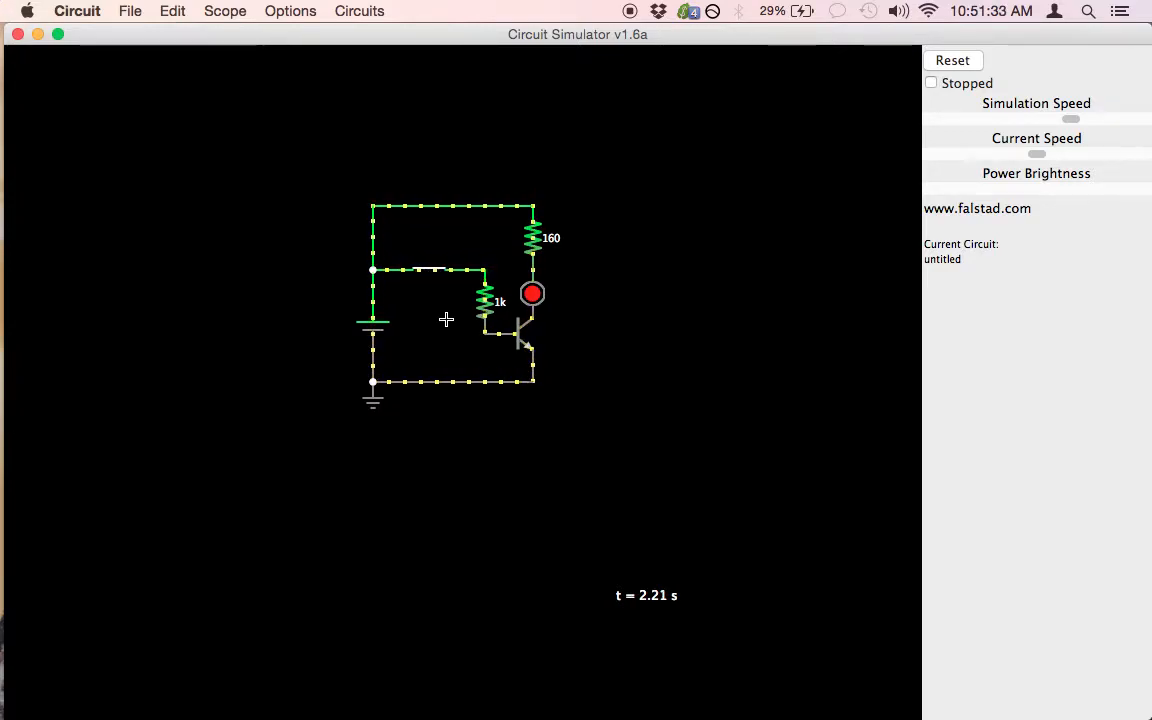
mouse_move(530, 340)
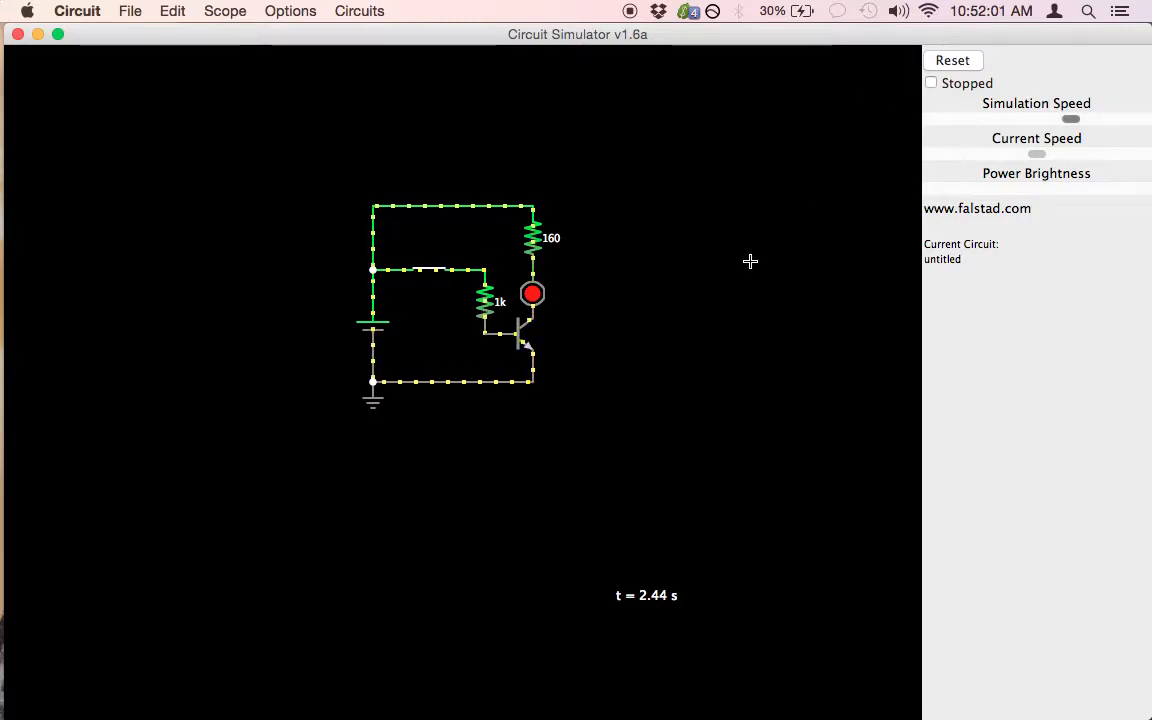
click(454, 272)
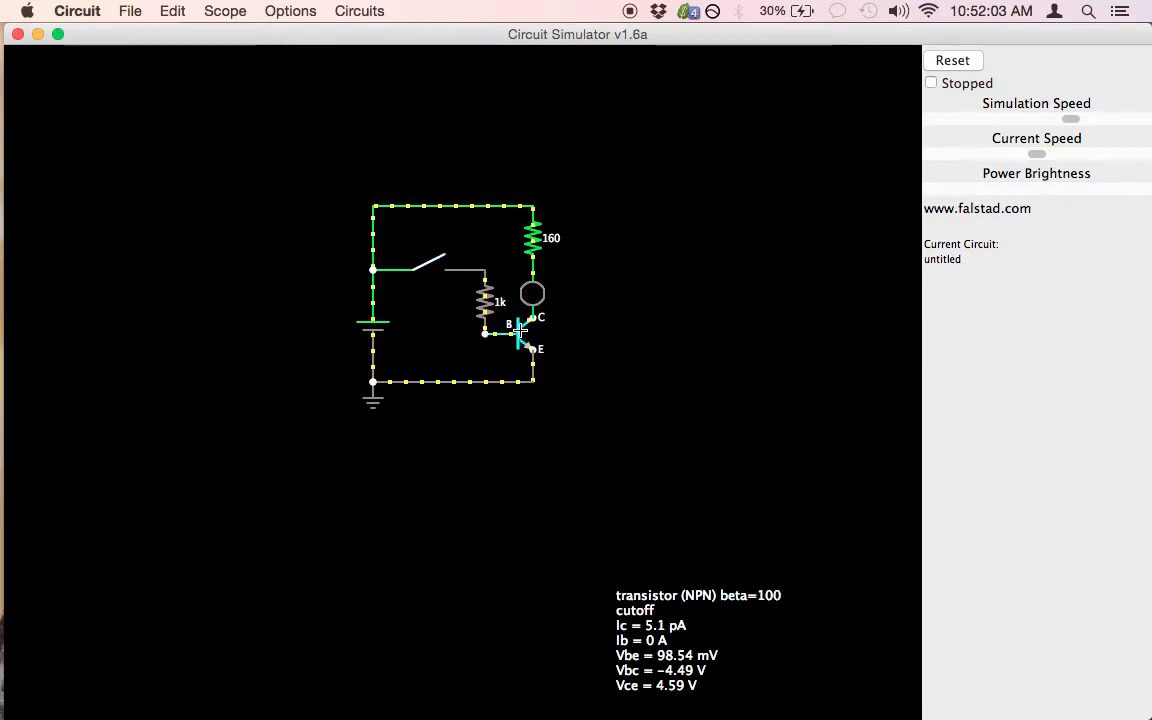
- Move the NPN transistor out of the circuit and place a bipolar PNP transistor in its position
drag(527, 333, 655, 204)
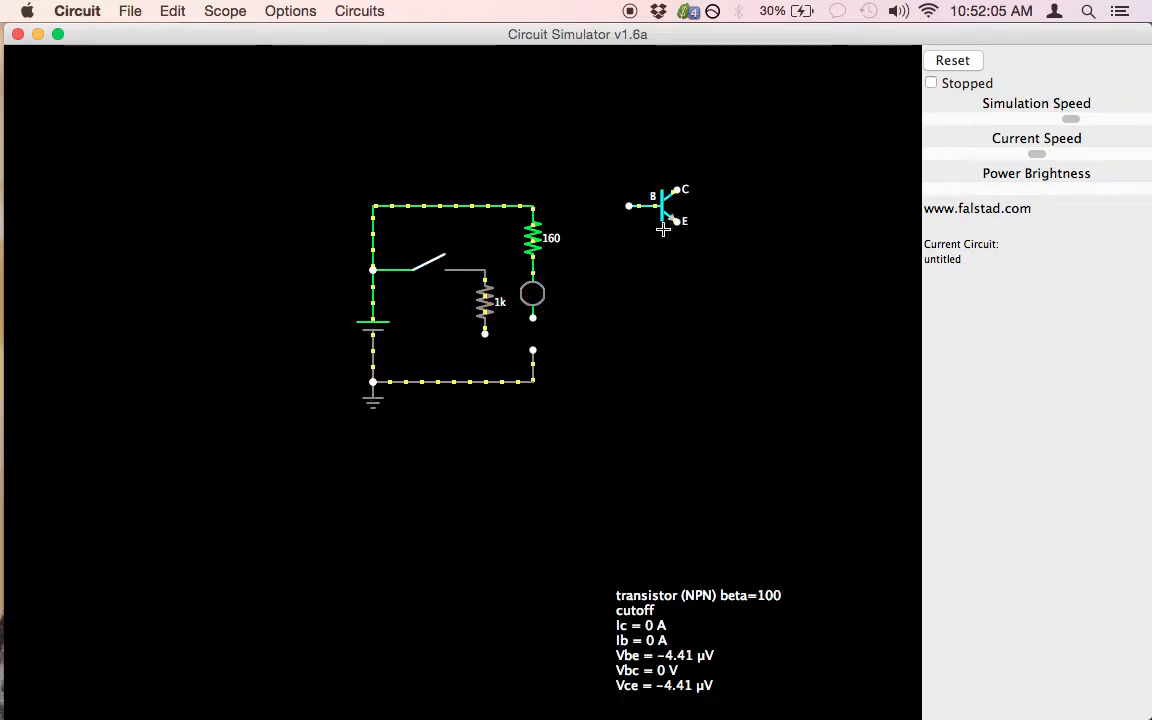
right_click(660, 265)
mouse_move(700, 346)
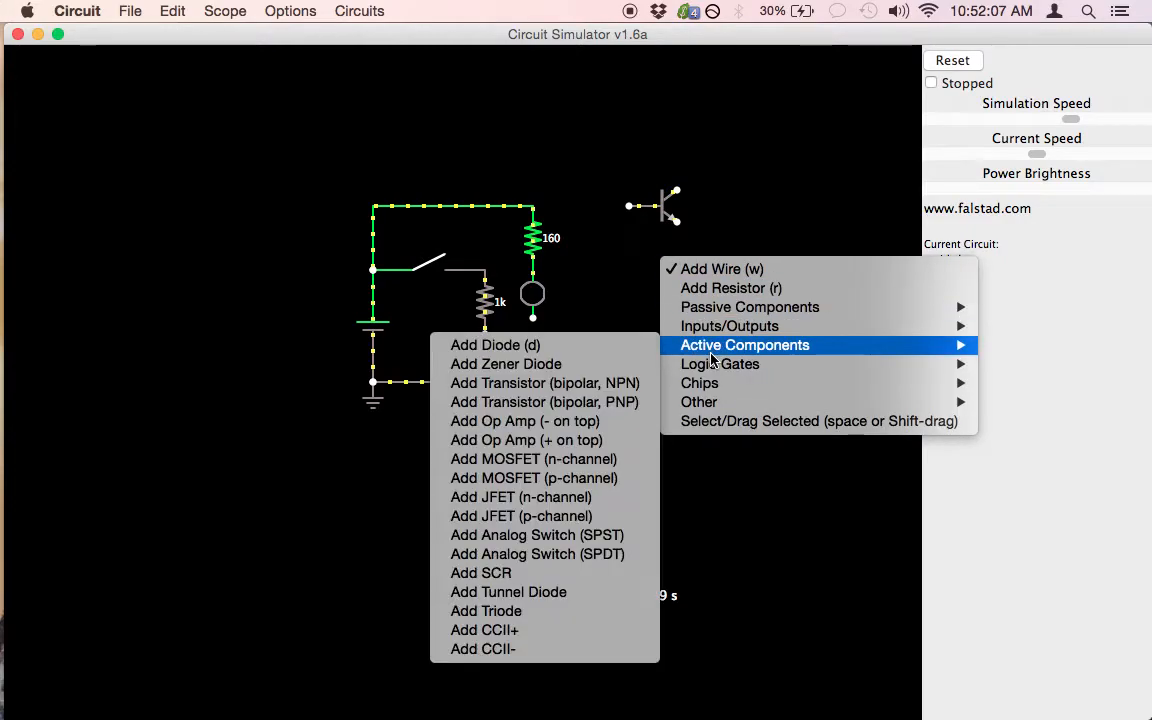
click(575, 404)
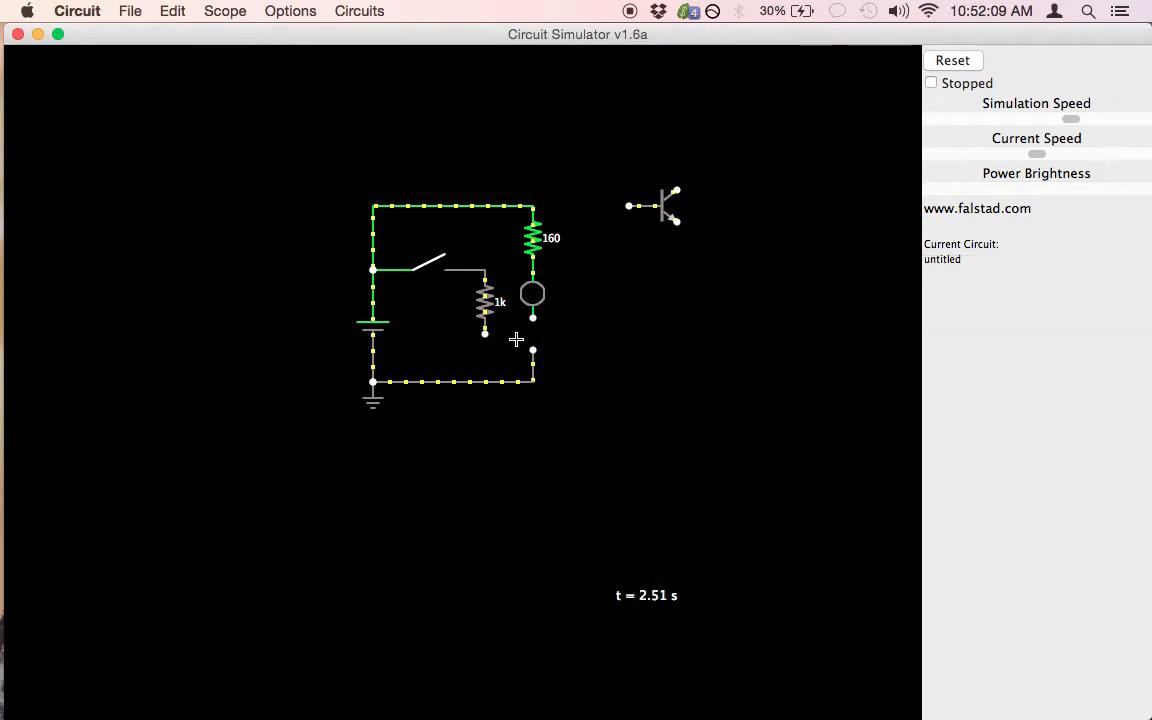
drag(488, 336, 518, 333)
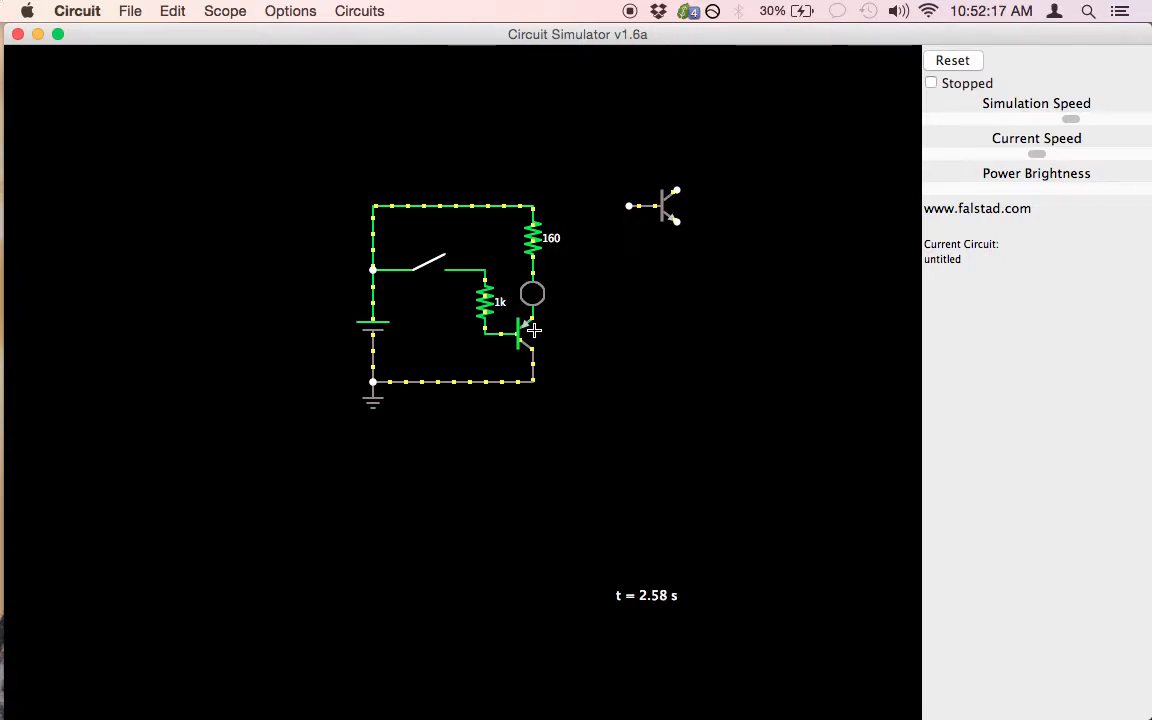
- Detach the 160 ohm resistor, the LED and the 1k resistor from the PNP circuit and set them aside
mouse_move(521, 327)
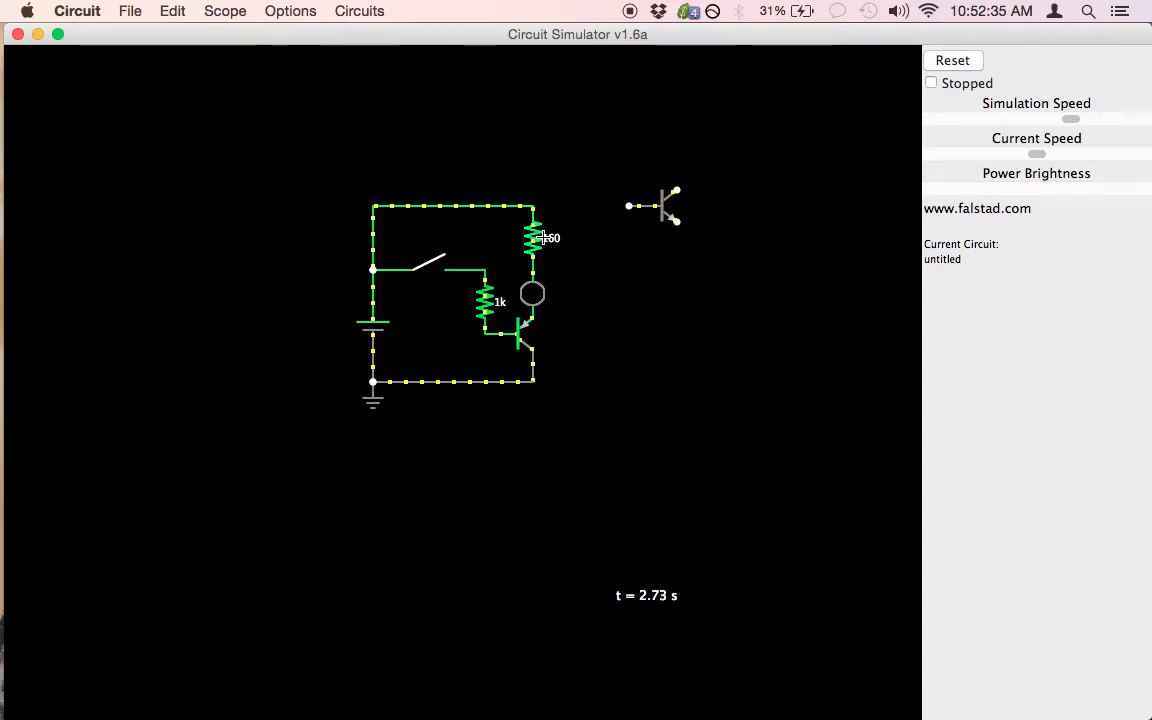
drag(532, 238, 659, 286)
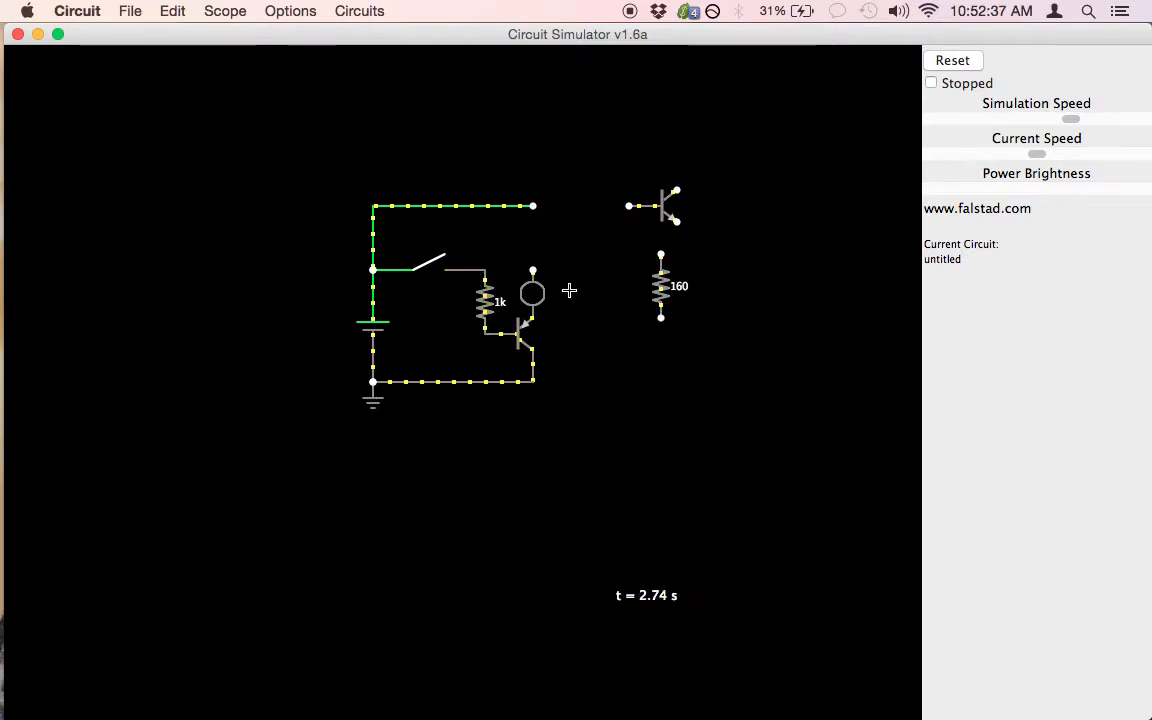
drag(530, 296, 596, 324)
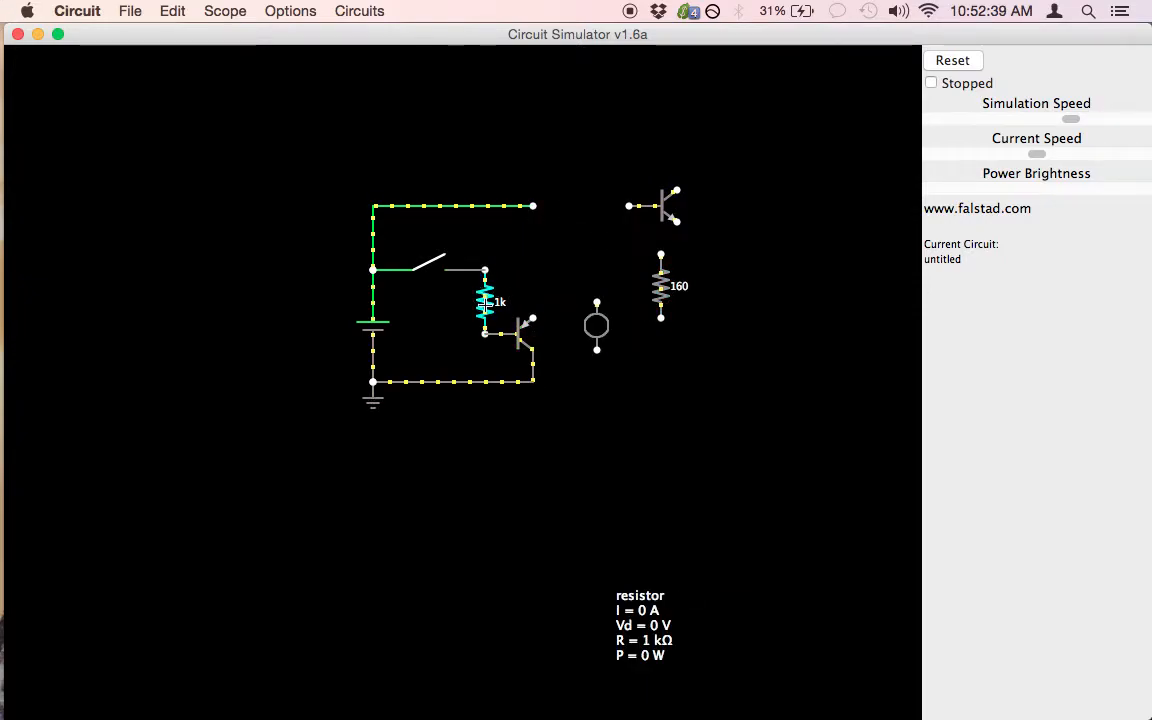
drag(470, 311, 422, 328)
- Connect the PNP emitter to the upper supply wire, with the 160 ohm resistor and LED in series from collector to ground
drag(516, 333, 516, 301)
drag(530, 352, 530, 224)
drag(535, 315, 537, 268)
drag(600, 328, 537, 360)
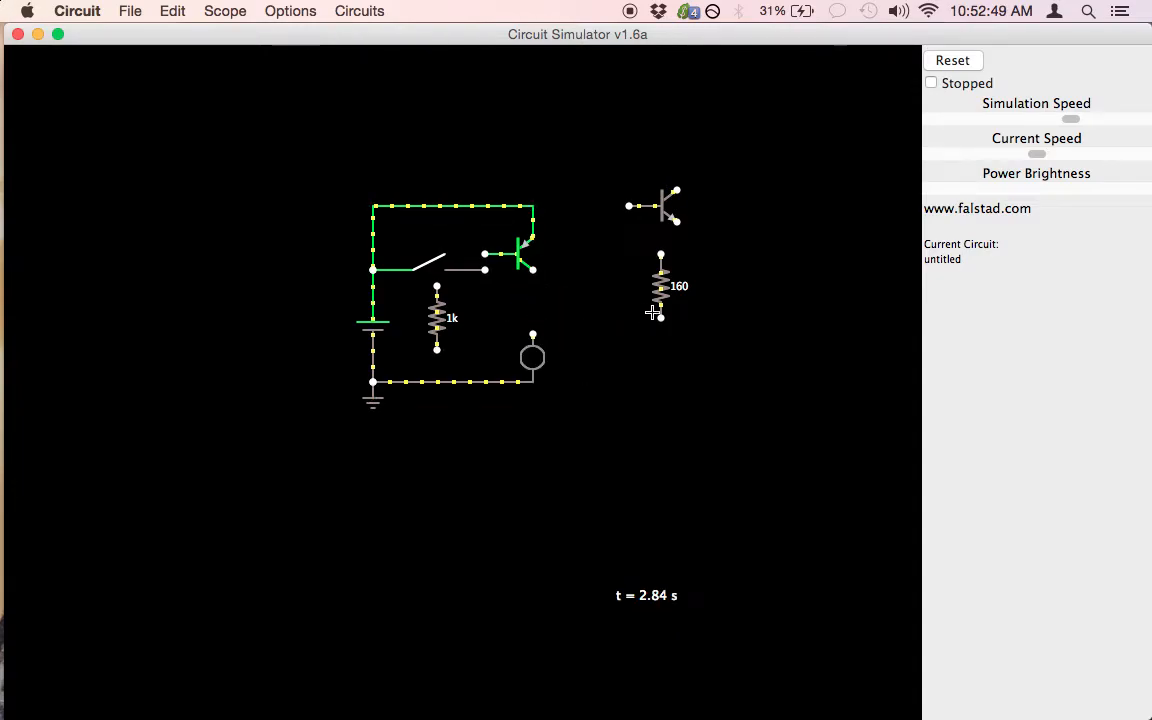
drag(664, 291, 537, 303)
- Rewire the base path so the PNP base runs through the 1k resistor and switch to the battery's negative, grounded end
drag(376, 282, 372, 345)
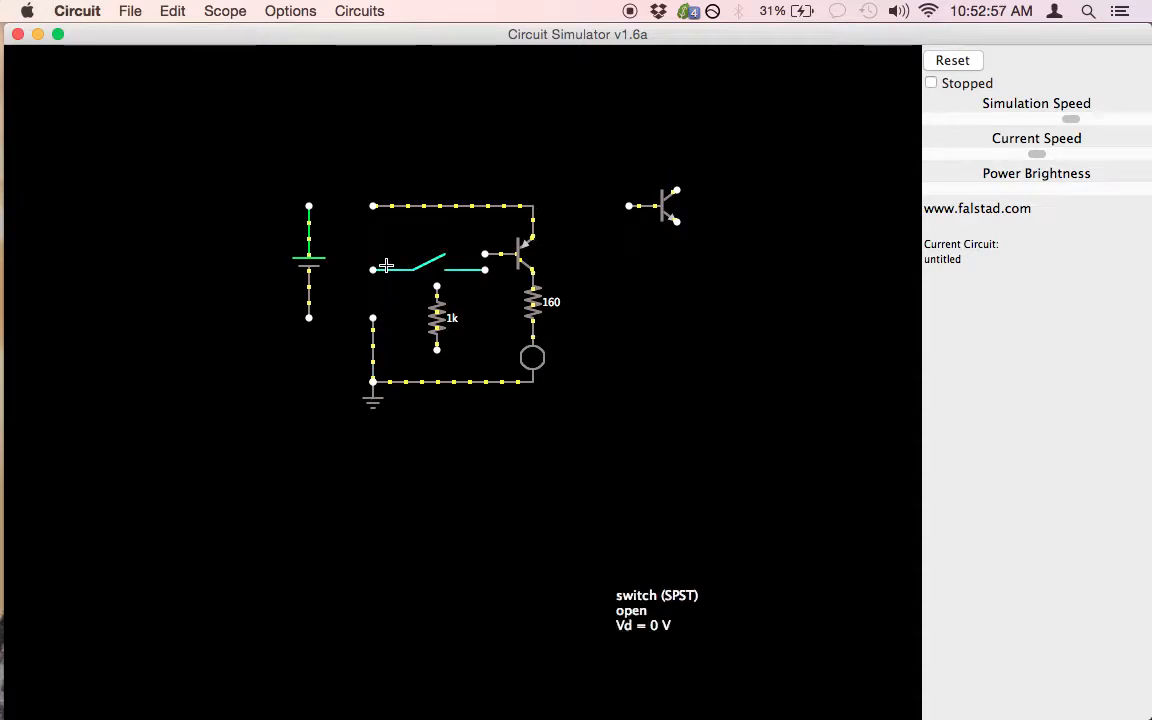
drag(388, 268, 388, 318)
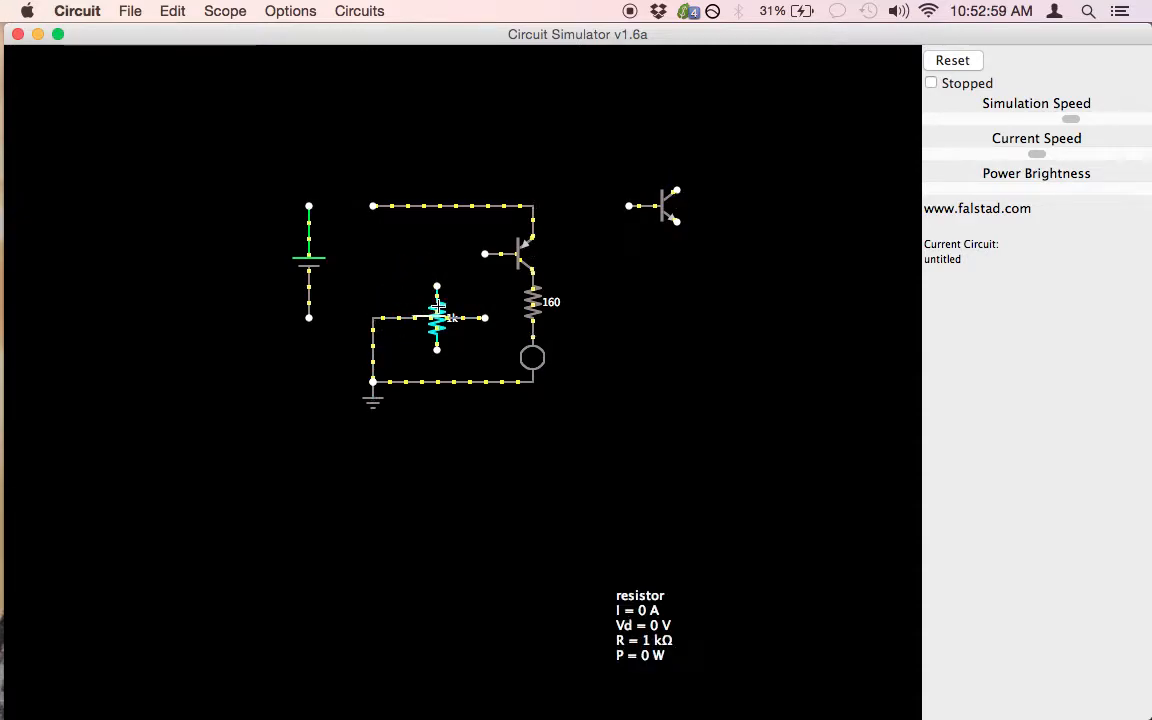
drag(448, 282, 478, 262)
drag(313, 305, 373, 306)
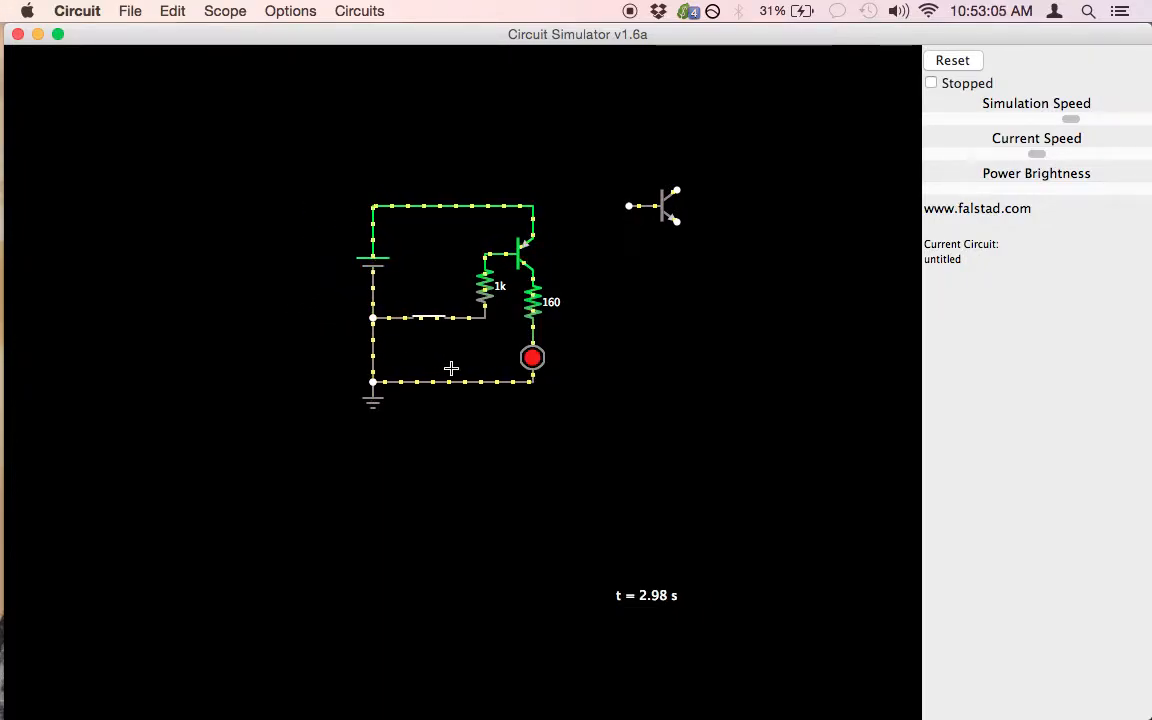
- Toggle the switch several times to test the PNP circuit's LED, leaving the switch open
click(438, 322)
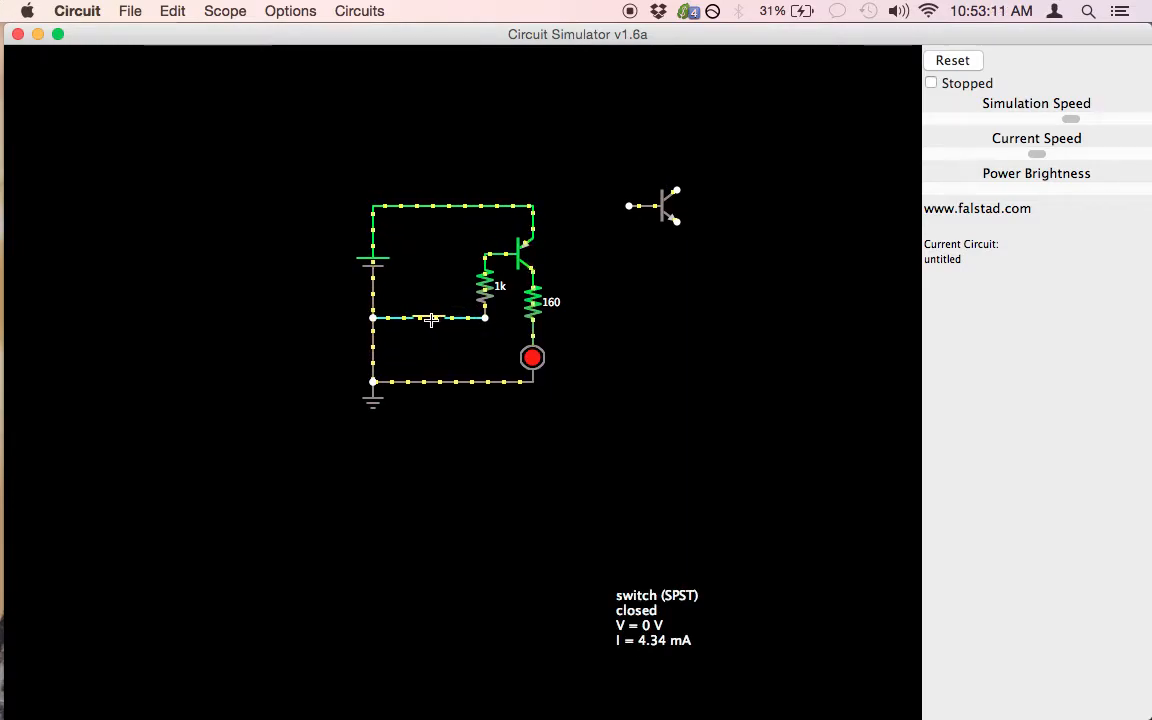
click(431, 320)
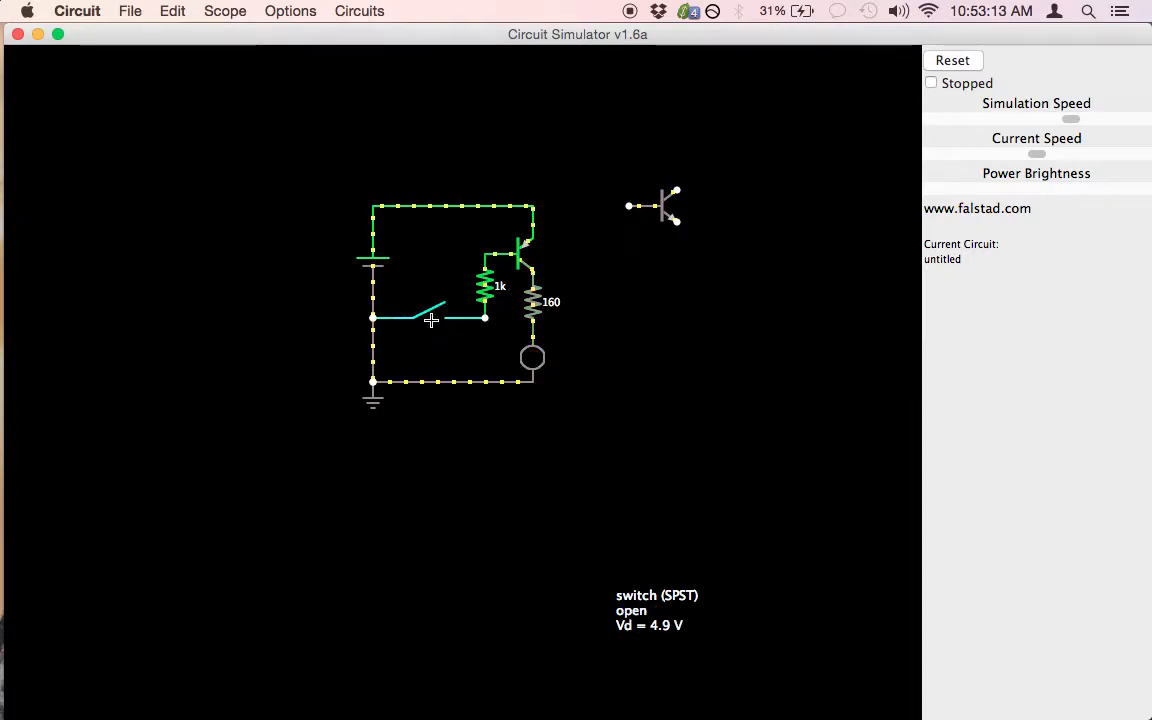
click(431, 320)
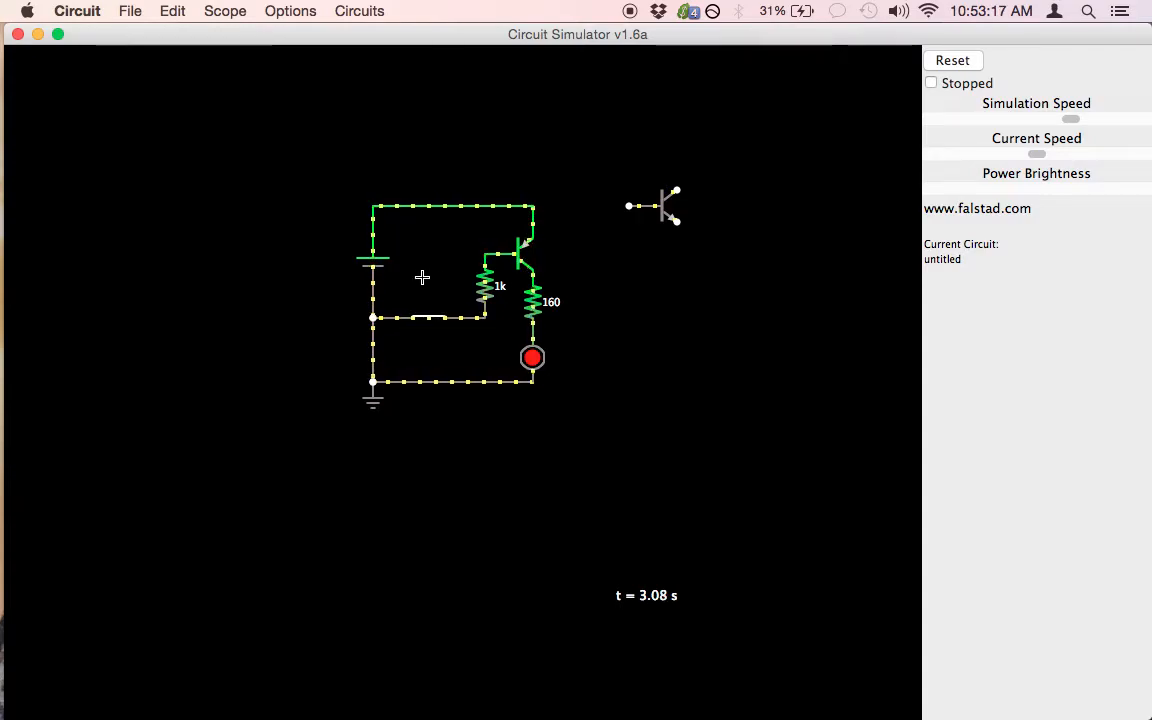
mouse_move(373, 239)
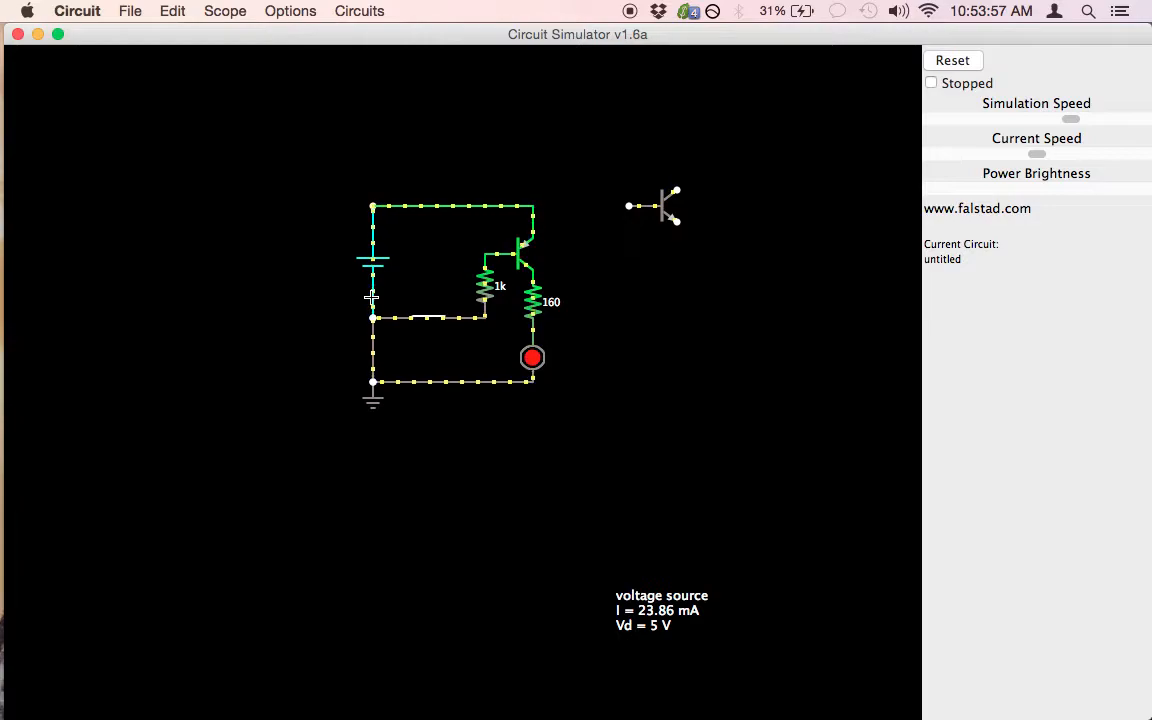
click(432, 317)
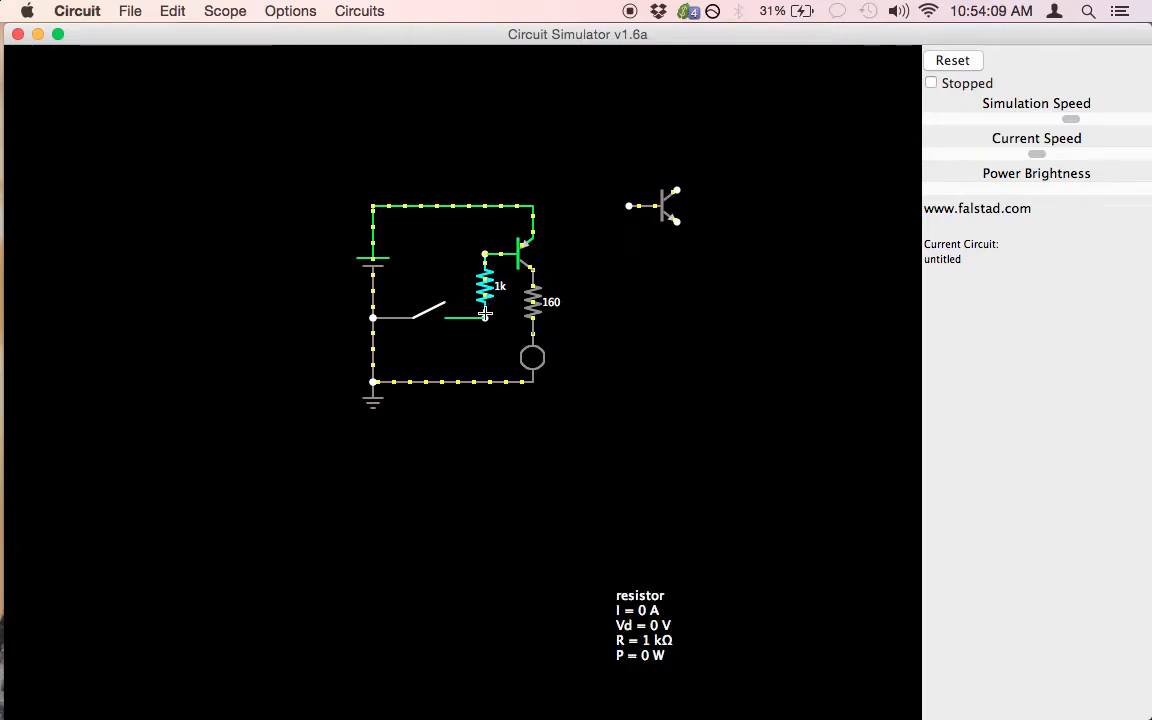
- Close the switch to test the PNP circuit's LED, inspect the transistor, and reopen the switch
click(434, 312)
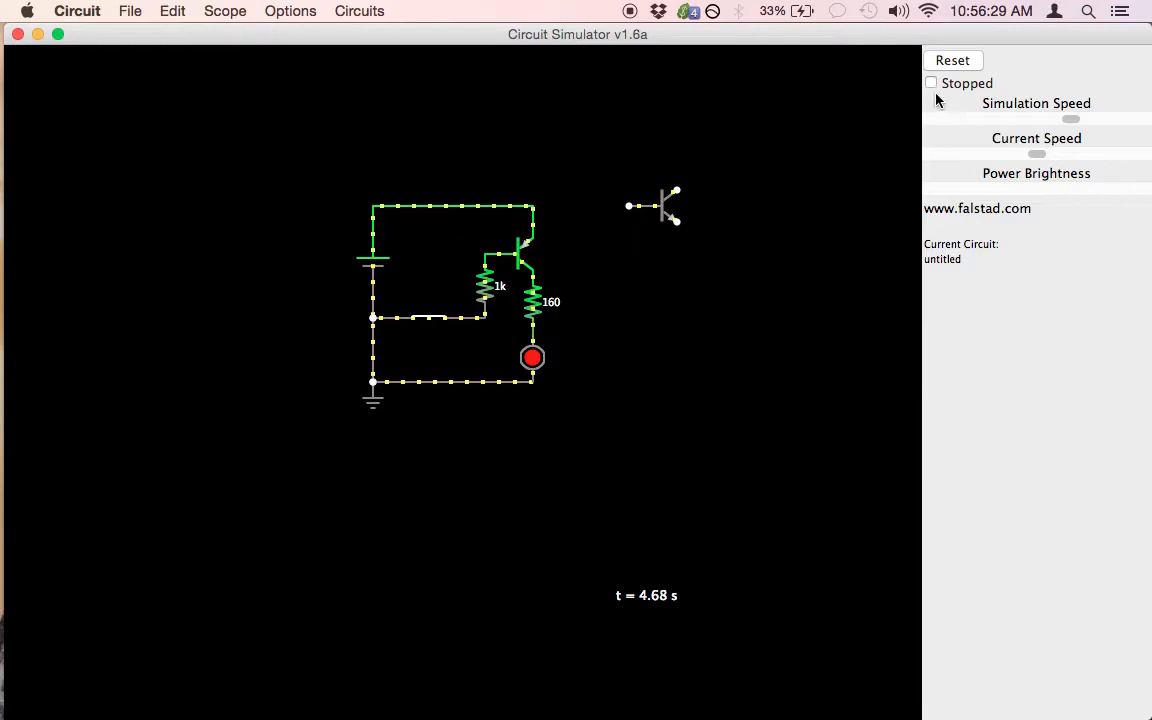
click(515, 256)
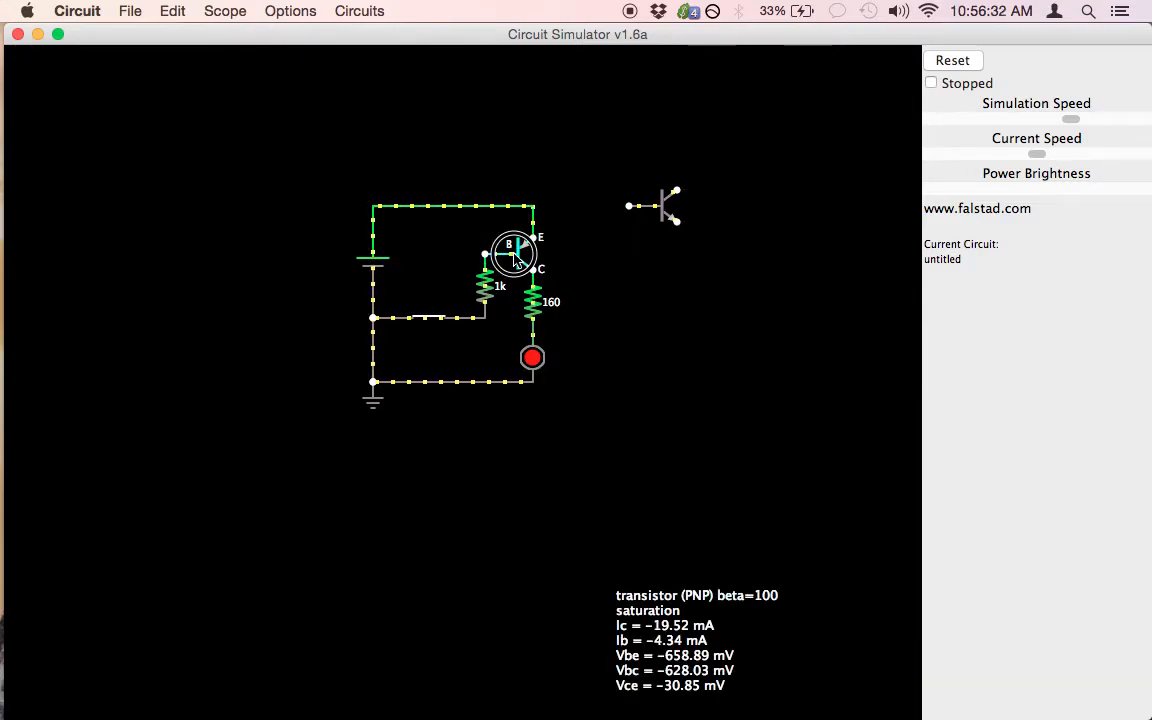
click(432, 318)
- Set the PNP transistor aside and rewire the switch between the battery's positive end and the top of the 1k resistor
drag(520, 255, 760, 232)
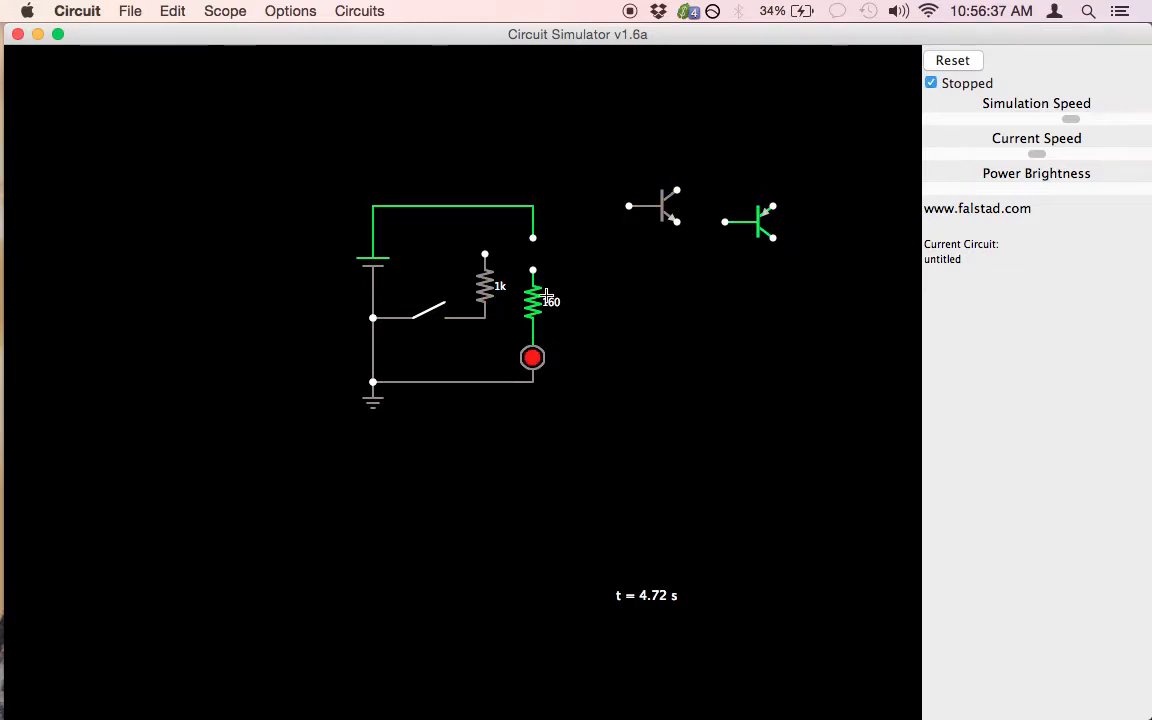
drag(386, 317, 400, 141)
drag(373, 350, 345, 312)
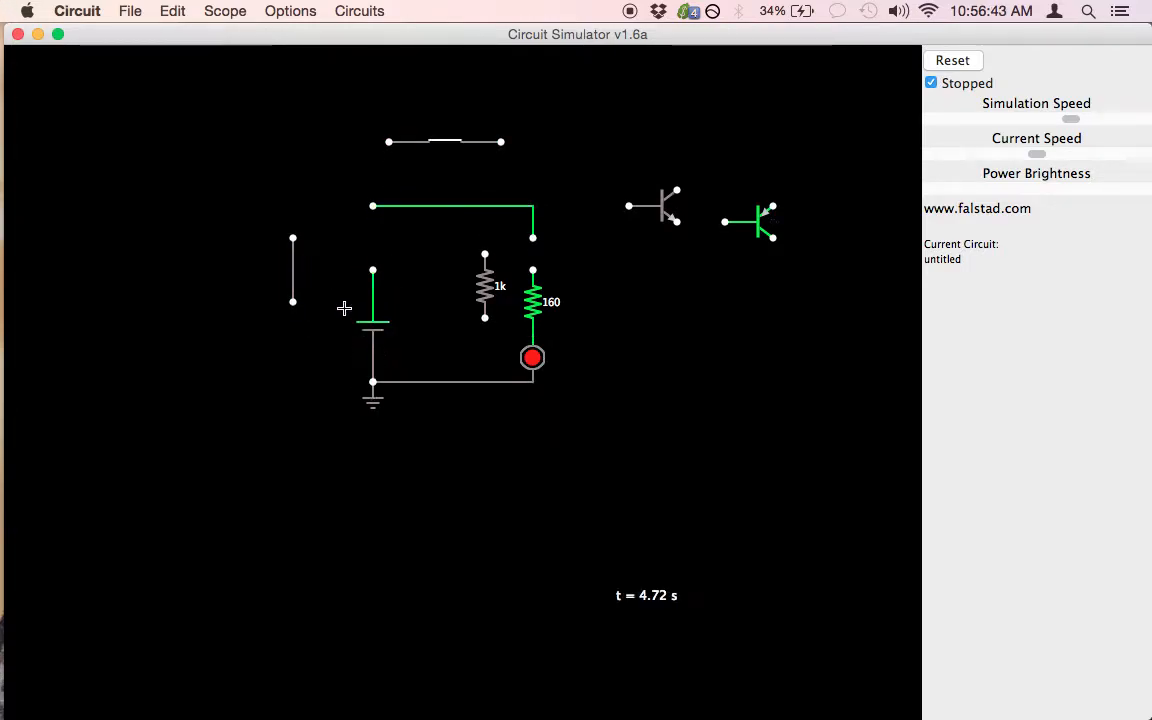
drag(300, 270, 371, 237)
drag(415, 146, 419, 269)
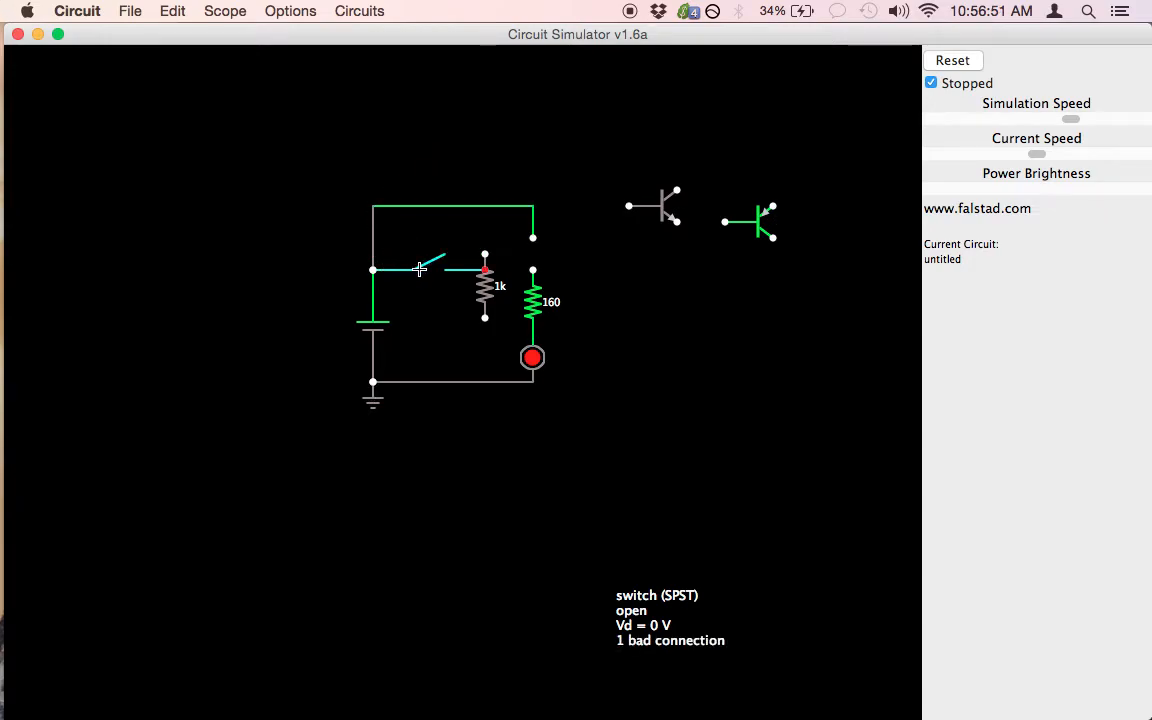
drag(485, 288, 484, 303)
- Replace the LED and 160 ohm resistor with the NPN transistor, its base on the 1k resistor and its emitter wired to ground
drag(540, 343, 668, 359)
drag(538, 300, 681, 300)
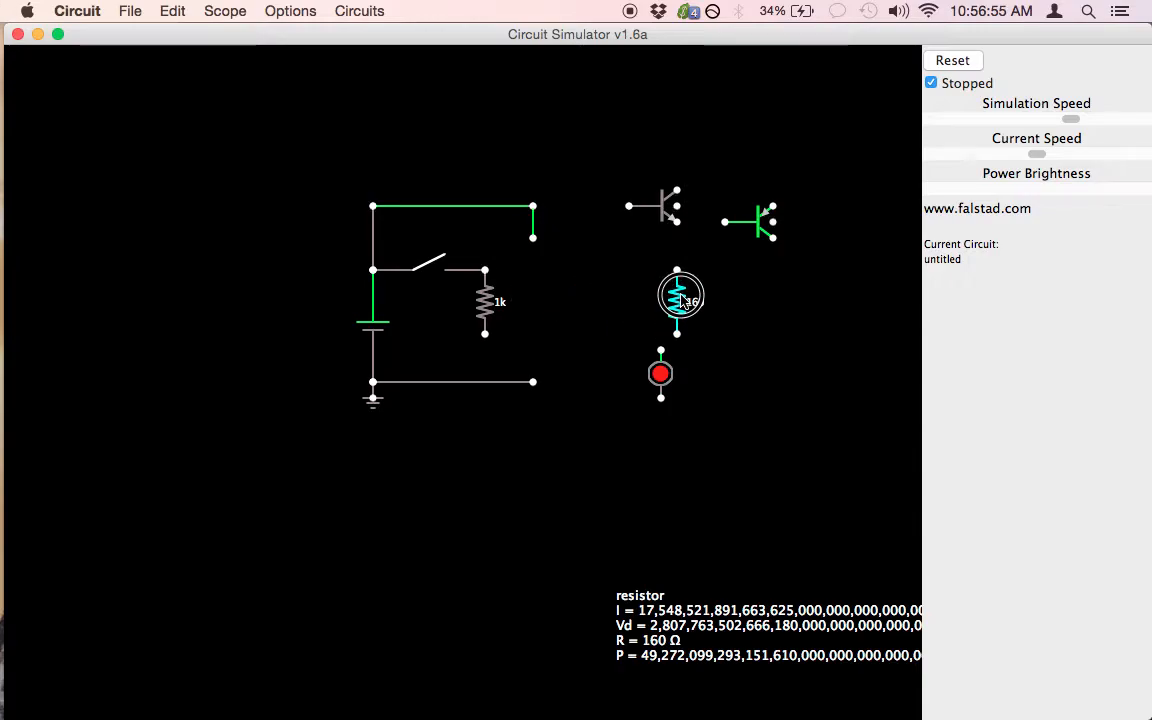
drag(667, 207, 523, 327)
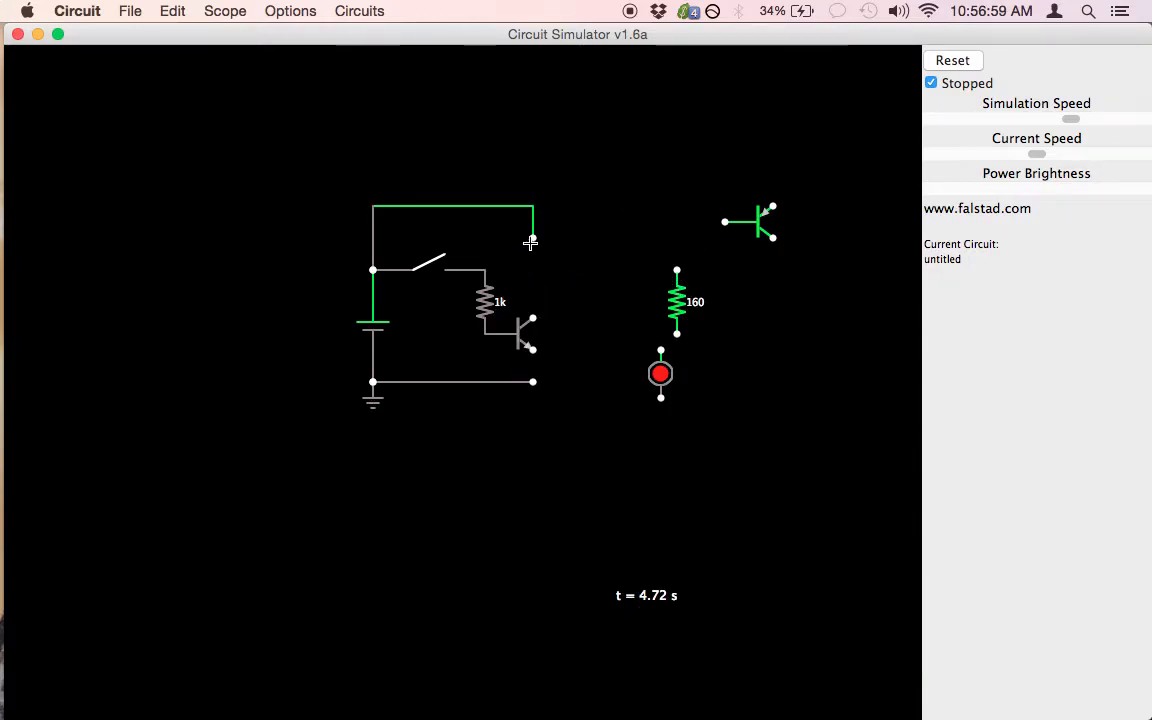
drag(537, 222, 540, 352)
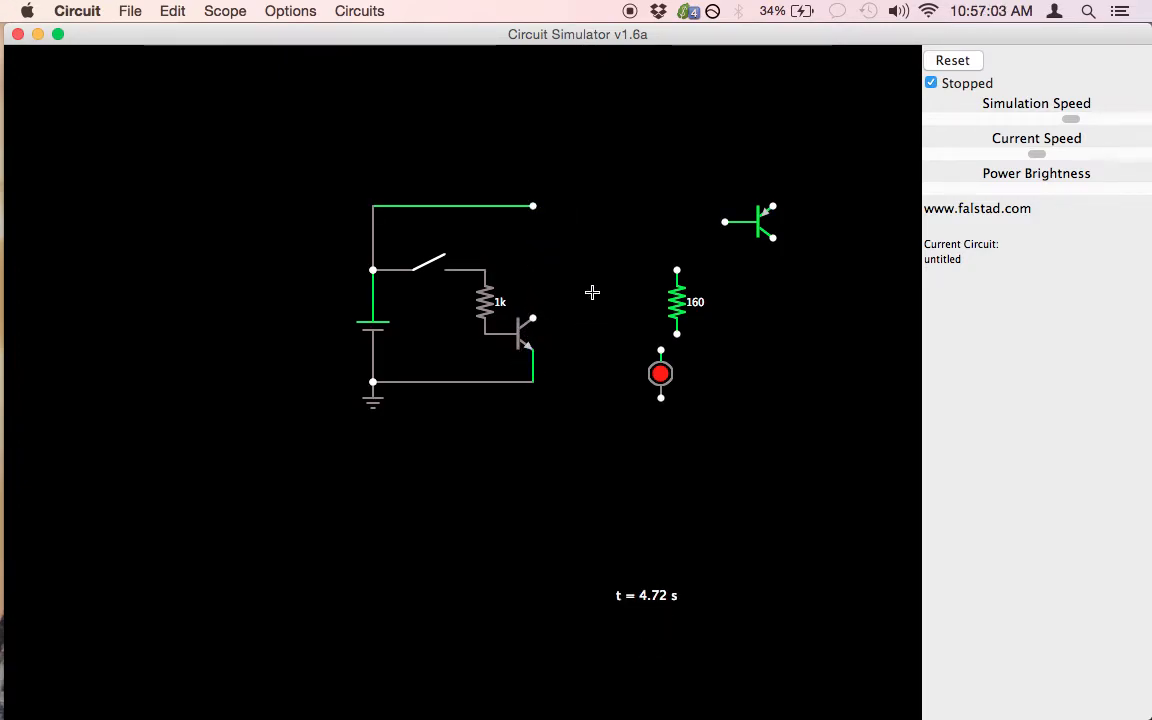
- Move the LED, the 160 ohm resistor and the upper supply wires clear of the NPN base circuit
drag(655, 371, 791, 352)
drag(674, 306, 721, 309)
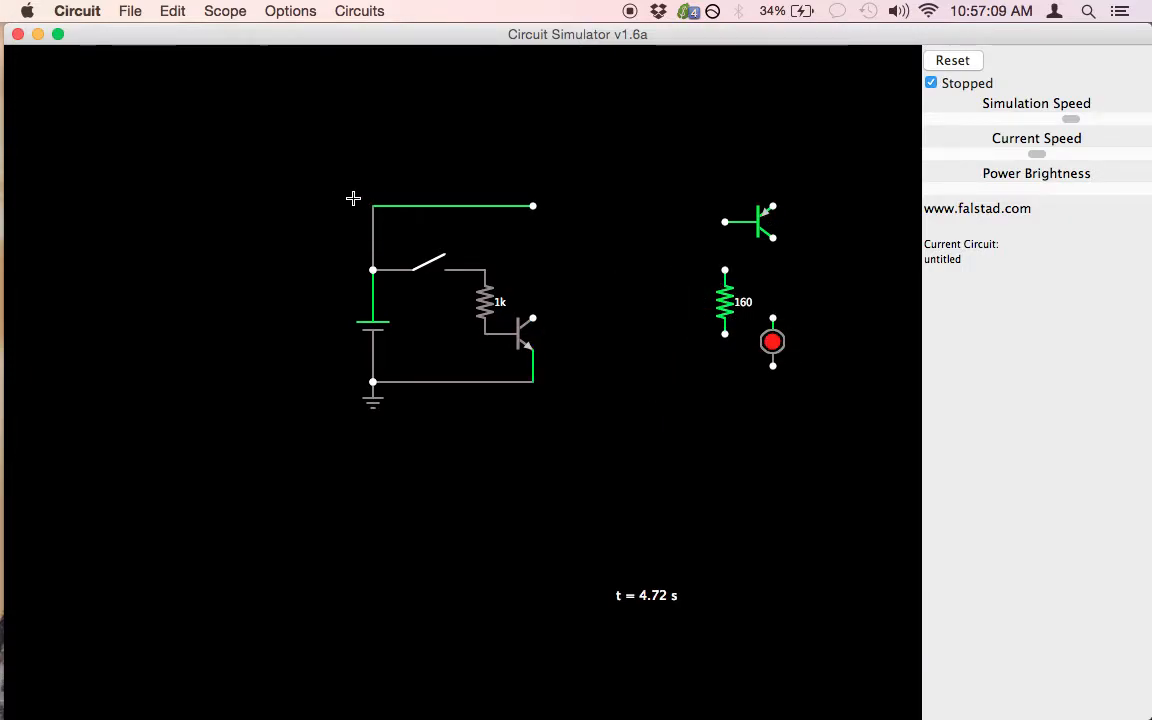
drag(334, 178, 484, 174)
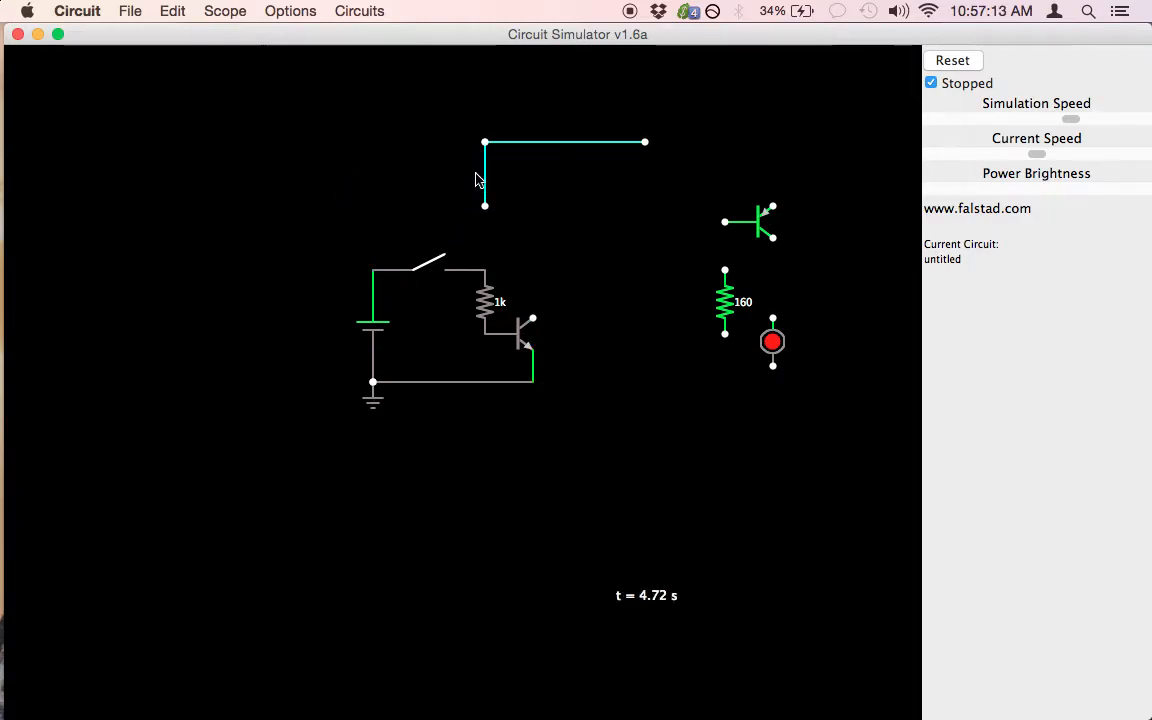
- Try to resume the simulation and operate the switch in the NPN base circuit
click(438, 260)
click(438, 260)
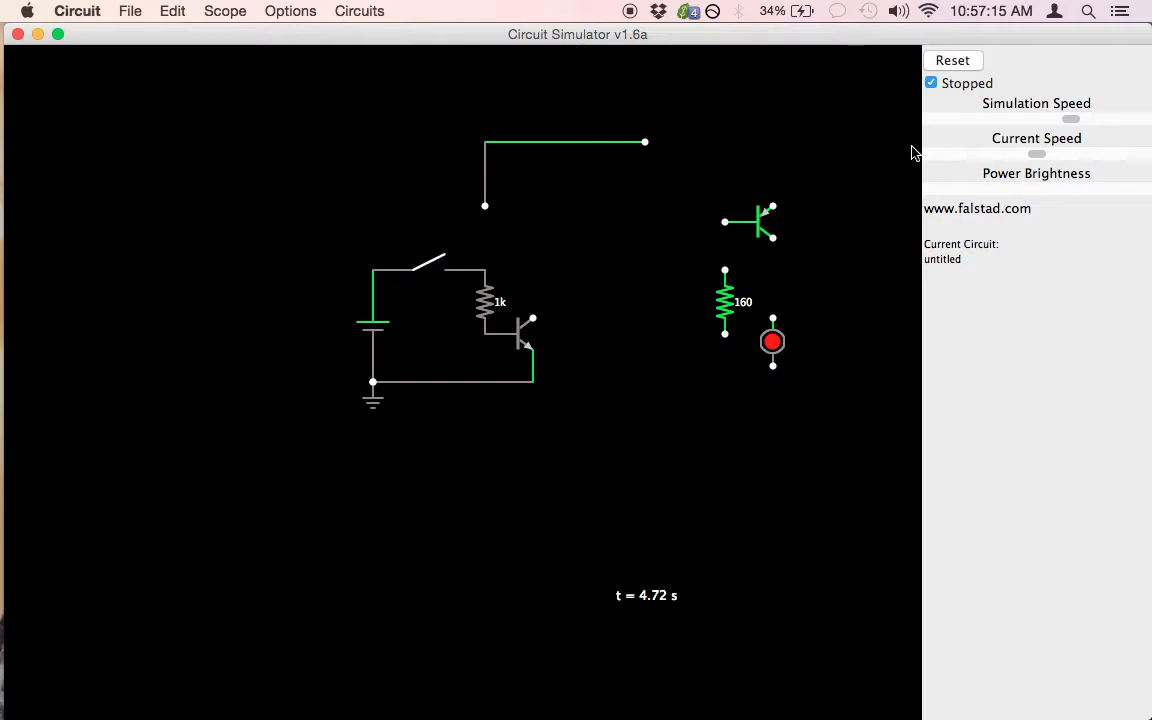
click(943, 82)
click(438, 260)
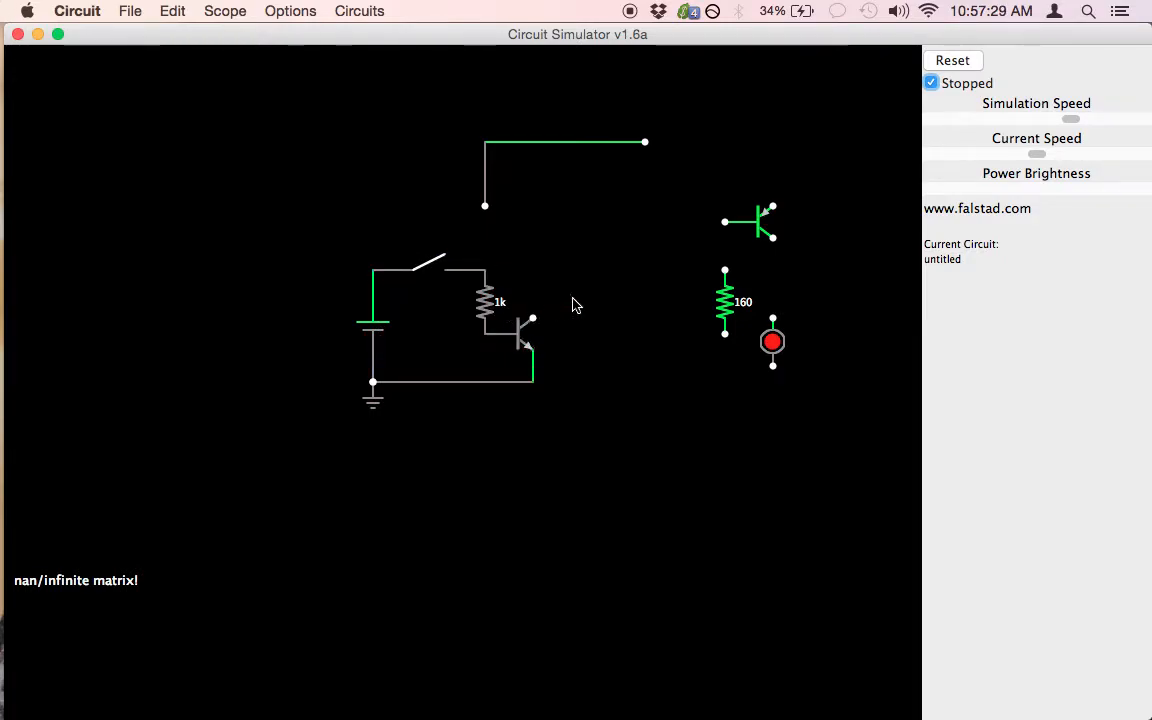
- Delete the unused PNP transistor and restart the simulation with the switch closed
right_click(762, 228)
click(790, 308)
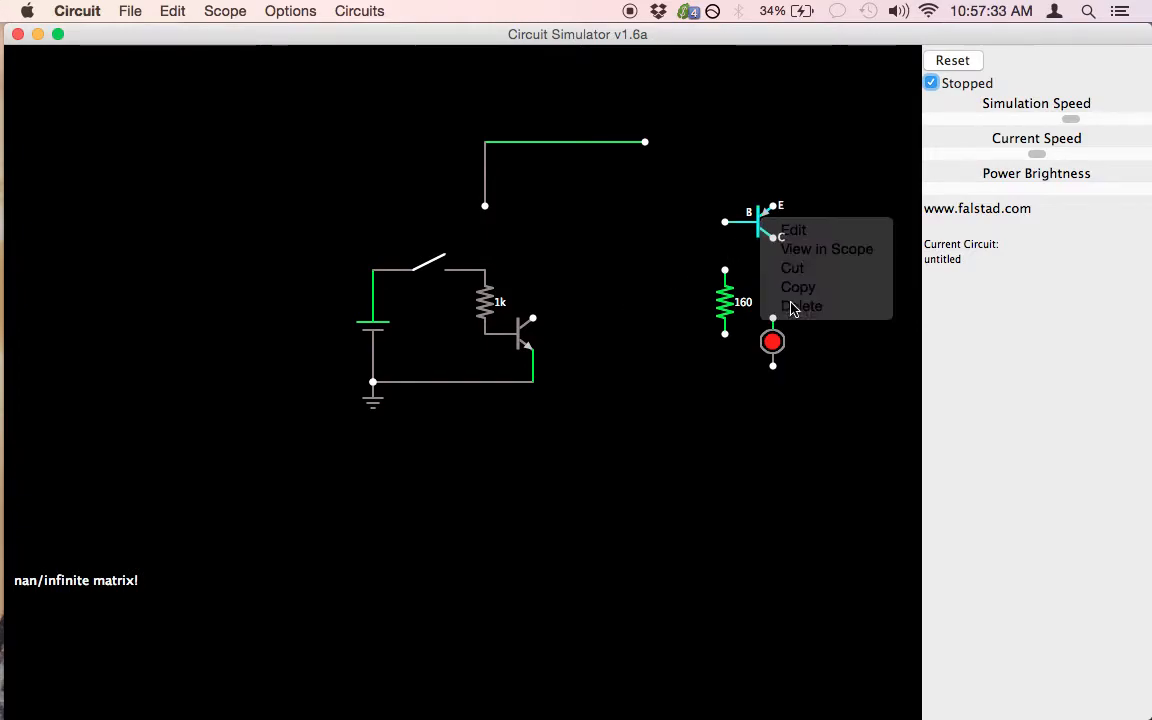
click(952, 62)
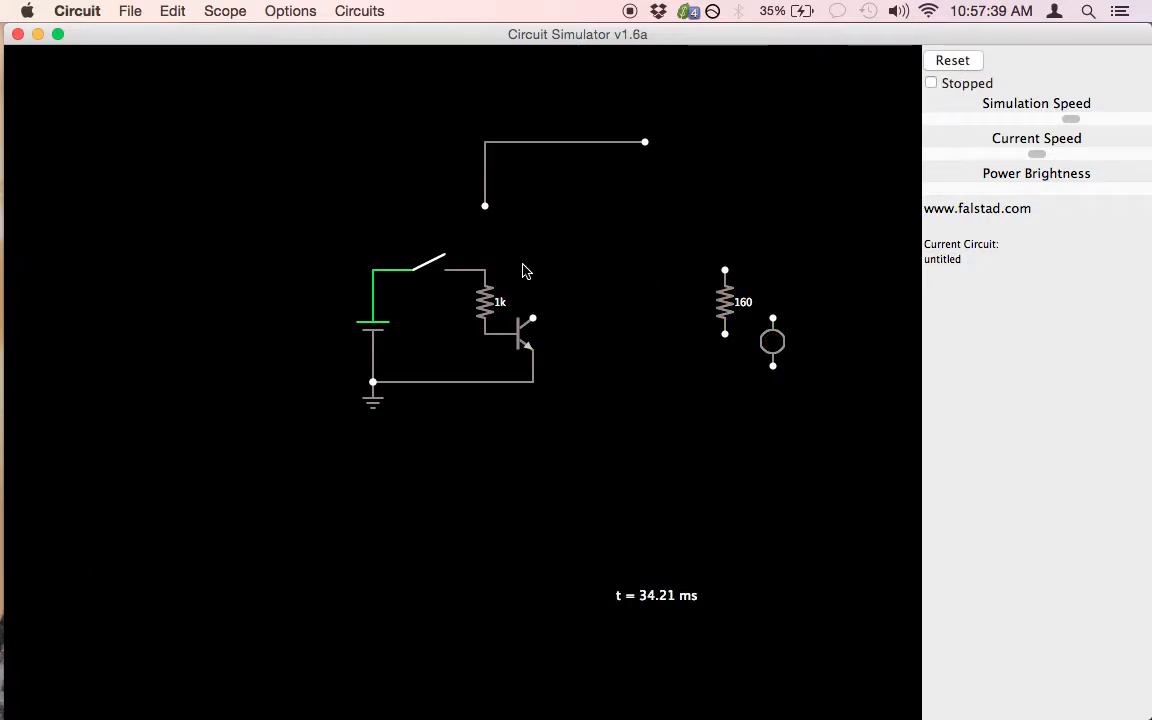
click(433, 270)
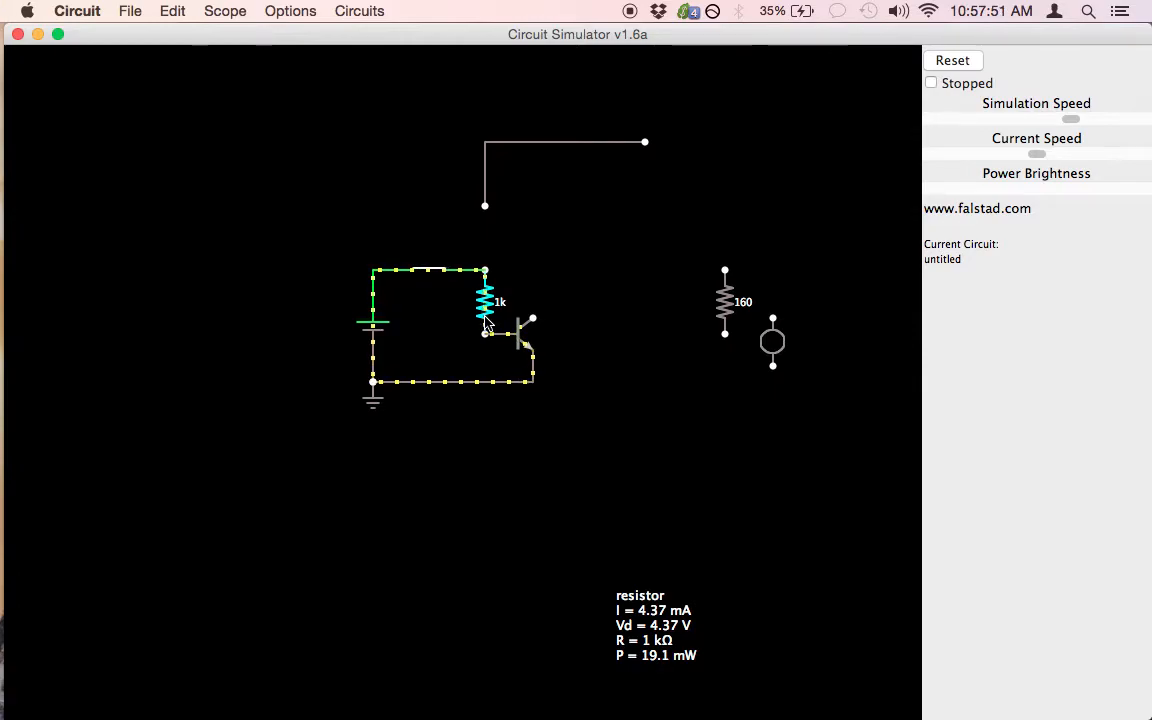
- Add a scope probe at the junction of the switch and the 1k base resistor and view it in a scope
right_click(594, 372)
mouse_move(655, 508)
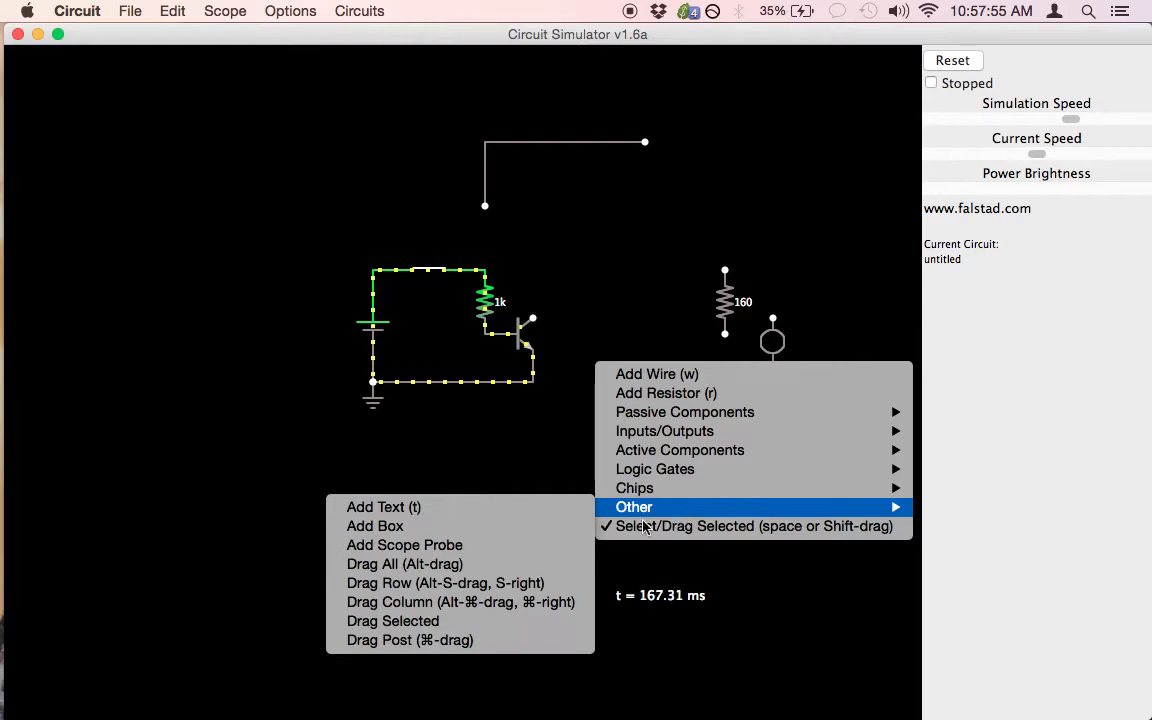
click(525, 543)
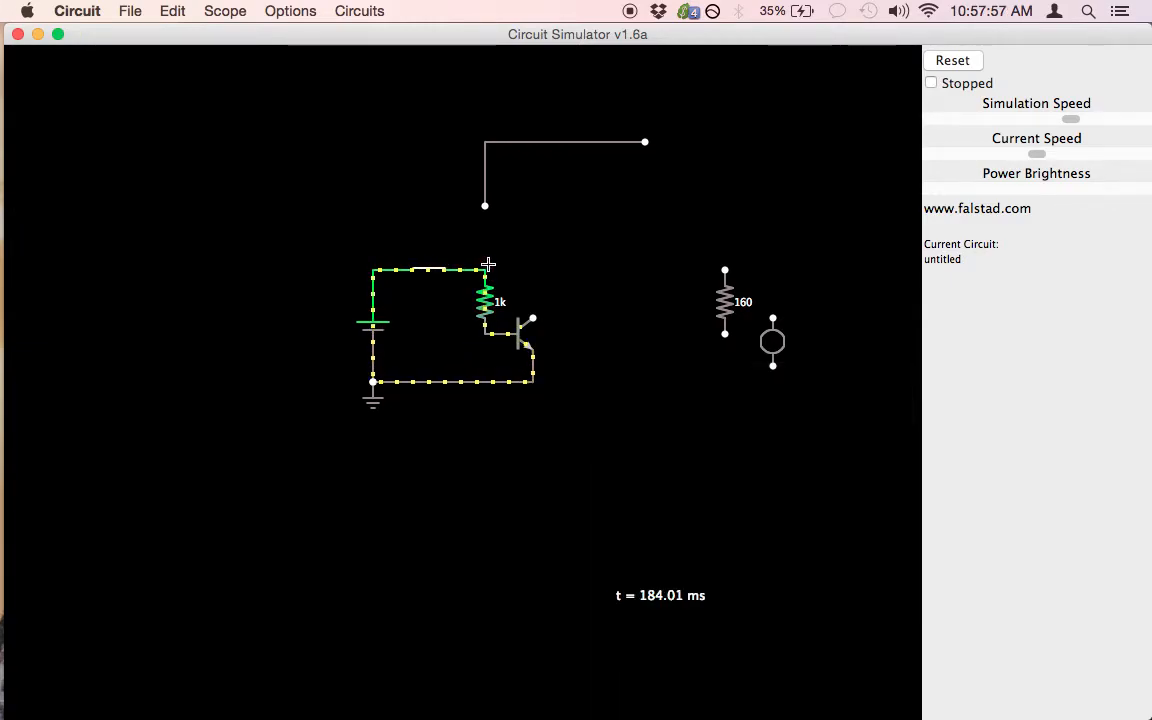
drag(487, 268, 439, 317)
right_click(446, 314)
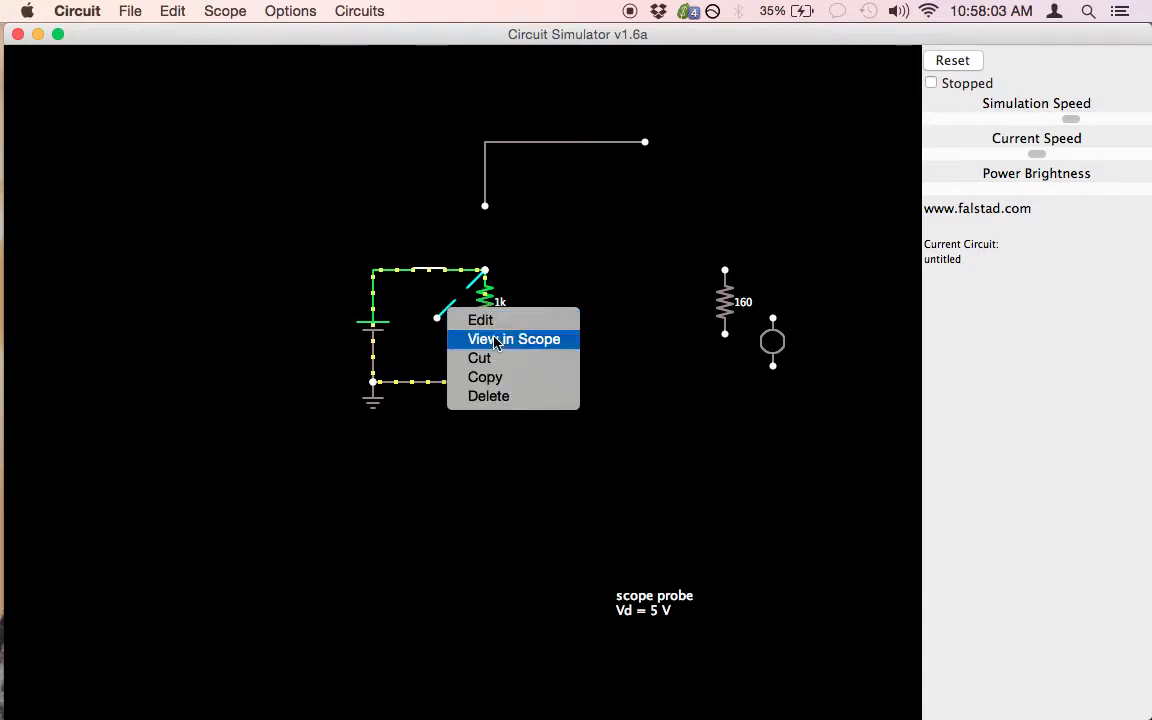
click(453, 338)
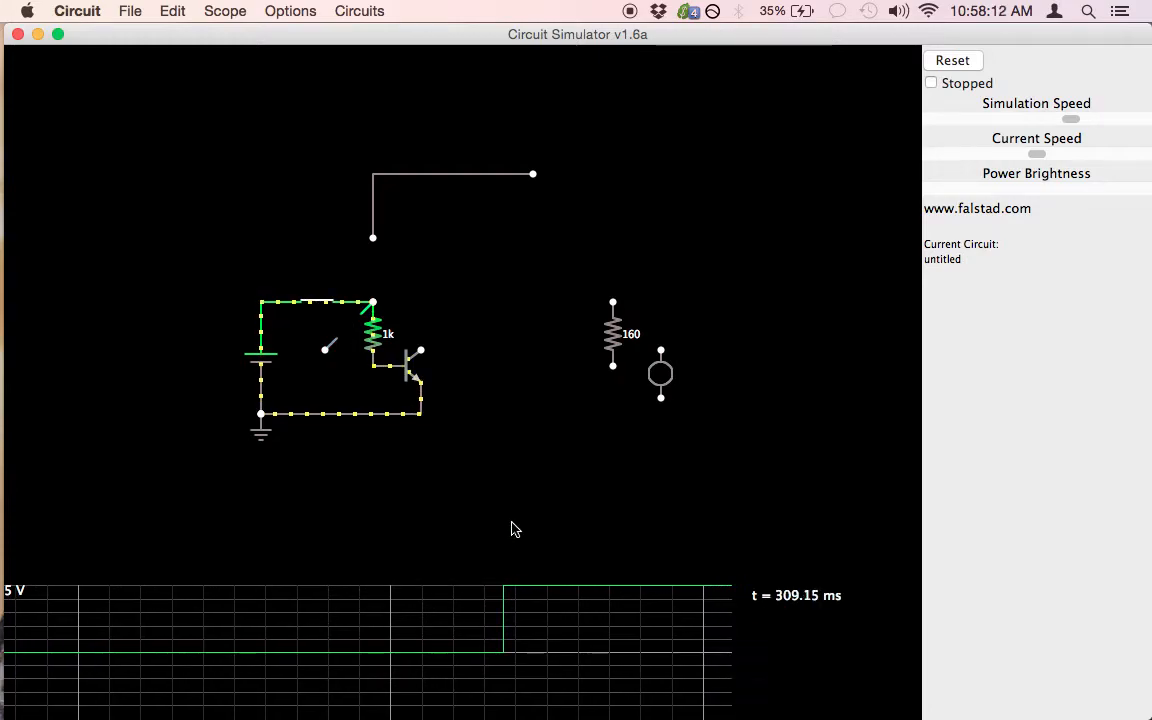
- Toggle the switch to trace the base input voltage on the scope, leaving the switch open
click(318, 301)
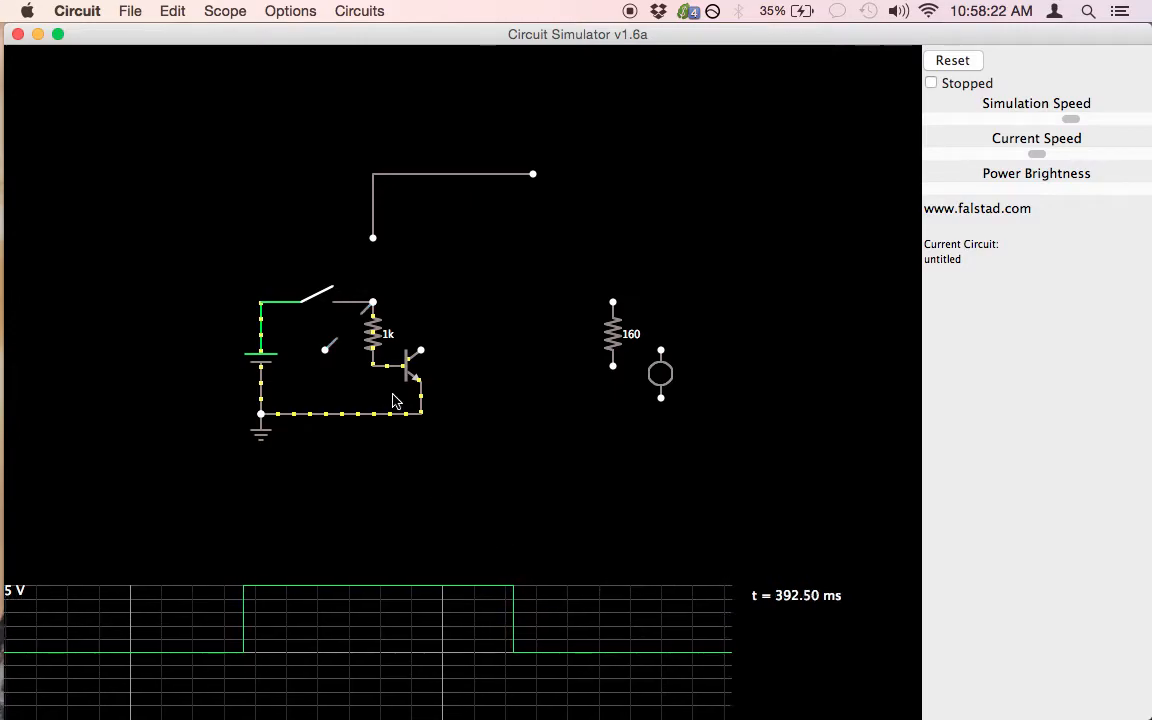
click(316, 298)
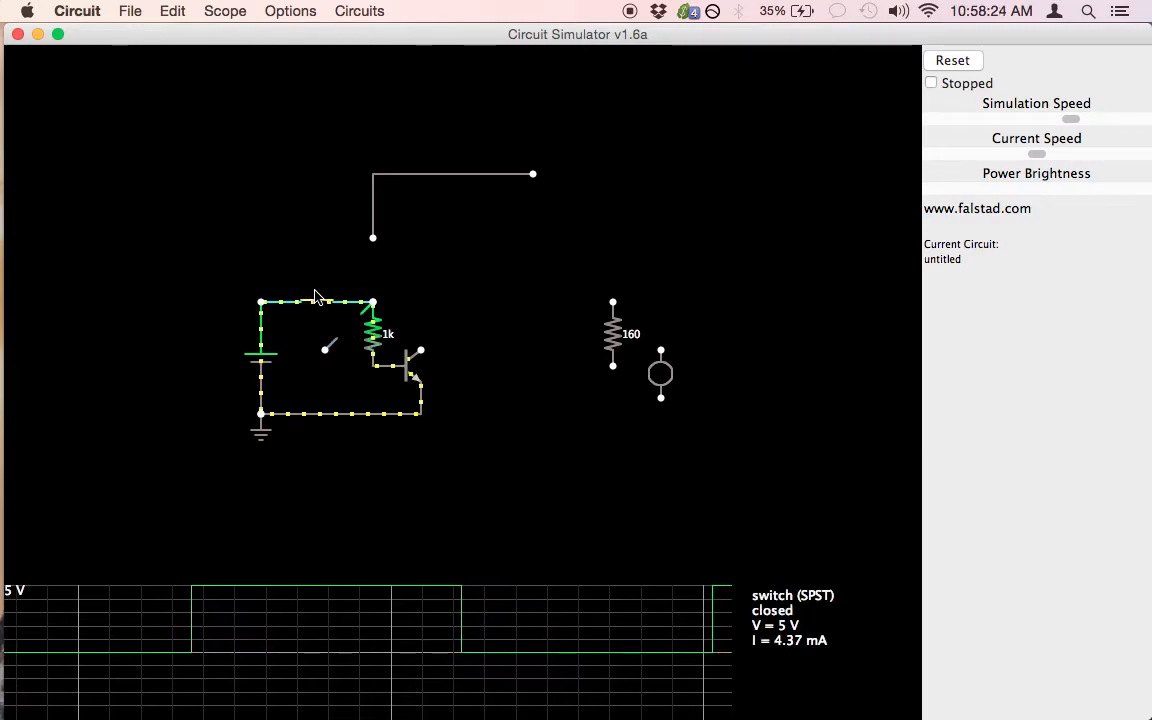
click(316, 298)
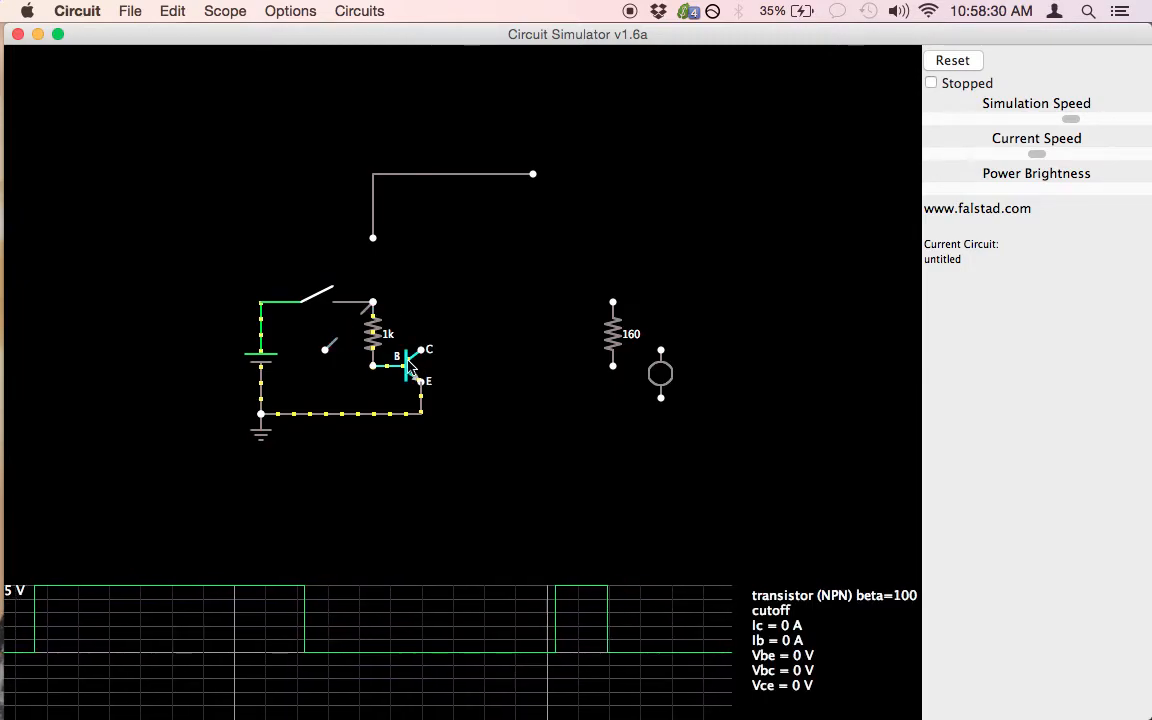
- Add a vertical resistor above the NPN transistor's collector and set its resistance to 1k ohms
right_click(533, 356)
click(545, 376)
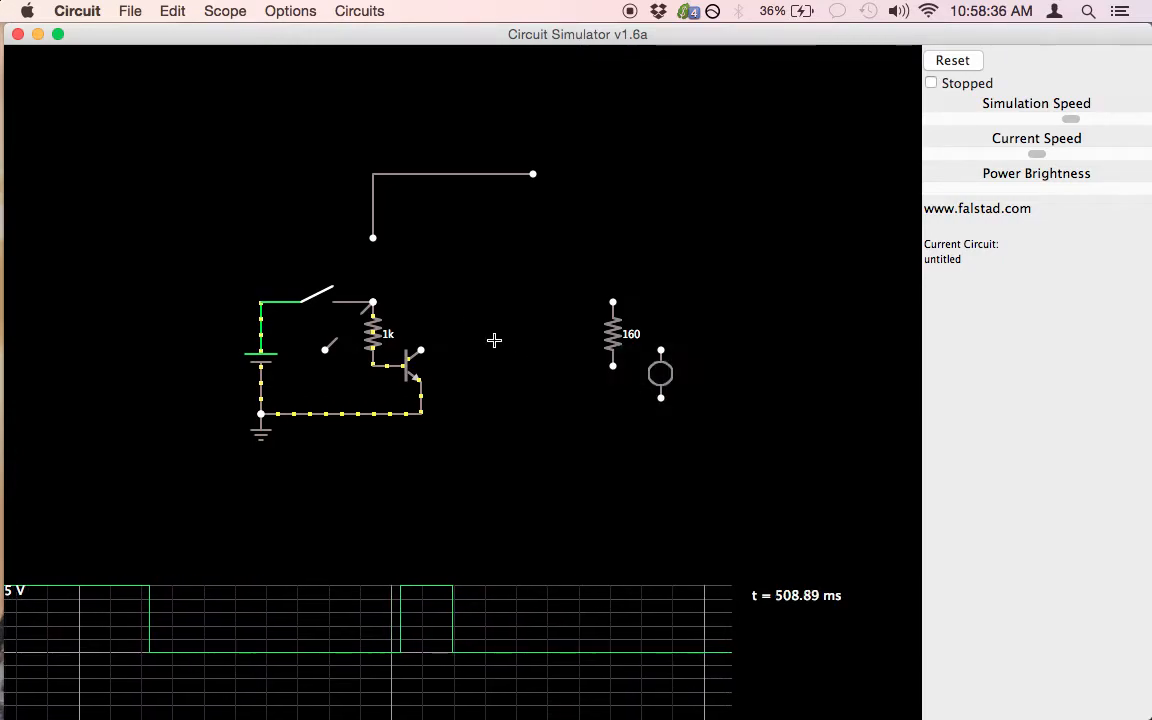
drag(420, 301, 420, 350)
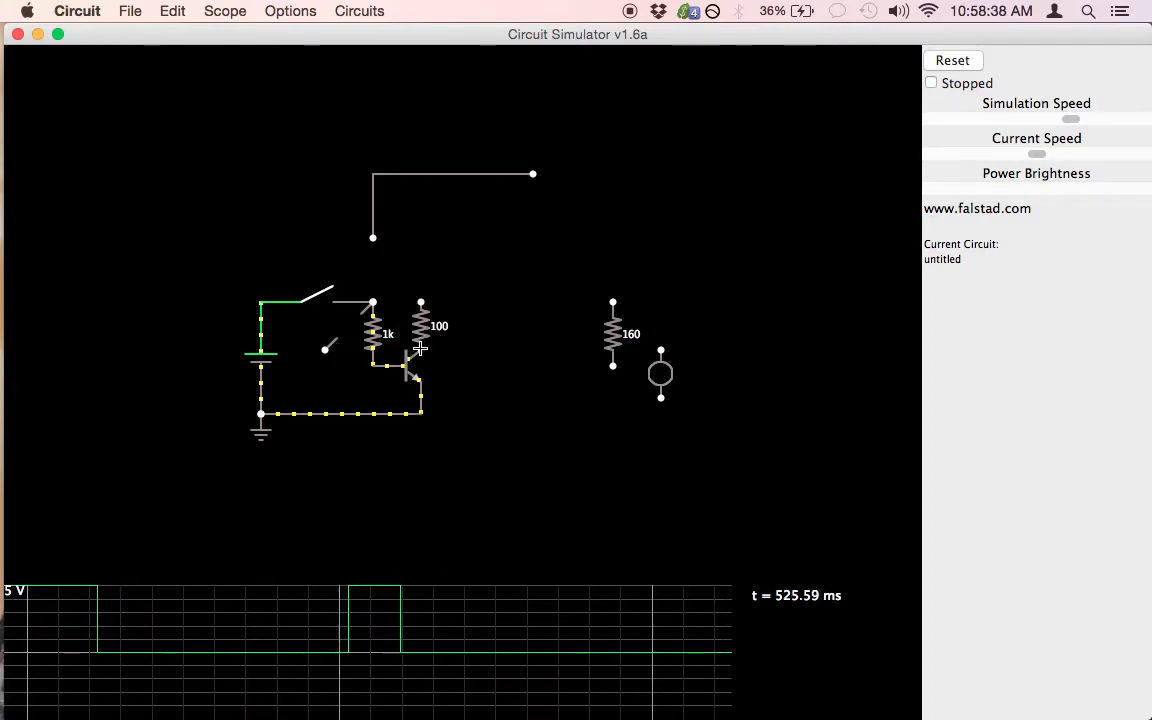
right_click(420, 341)
click(455, 346)
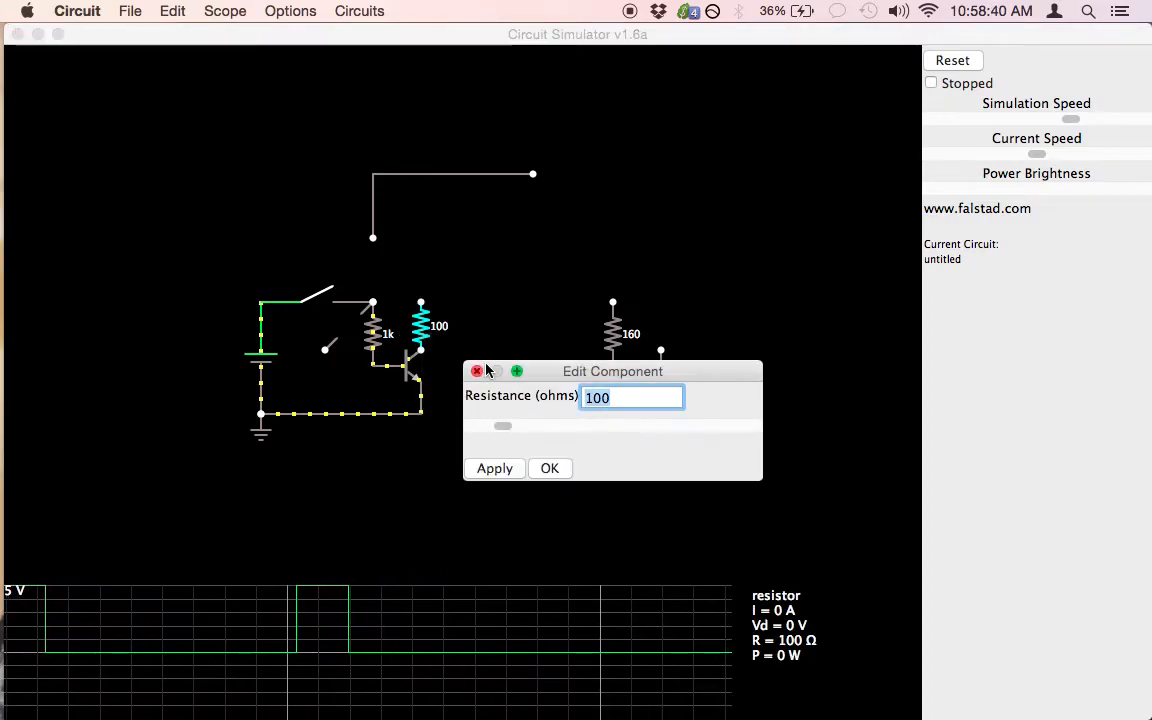
text(1k)
click(549, 468)
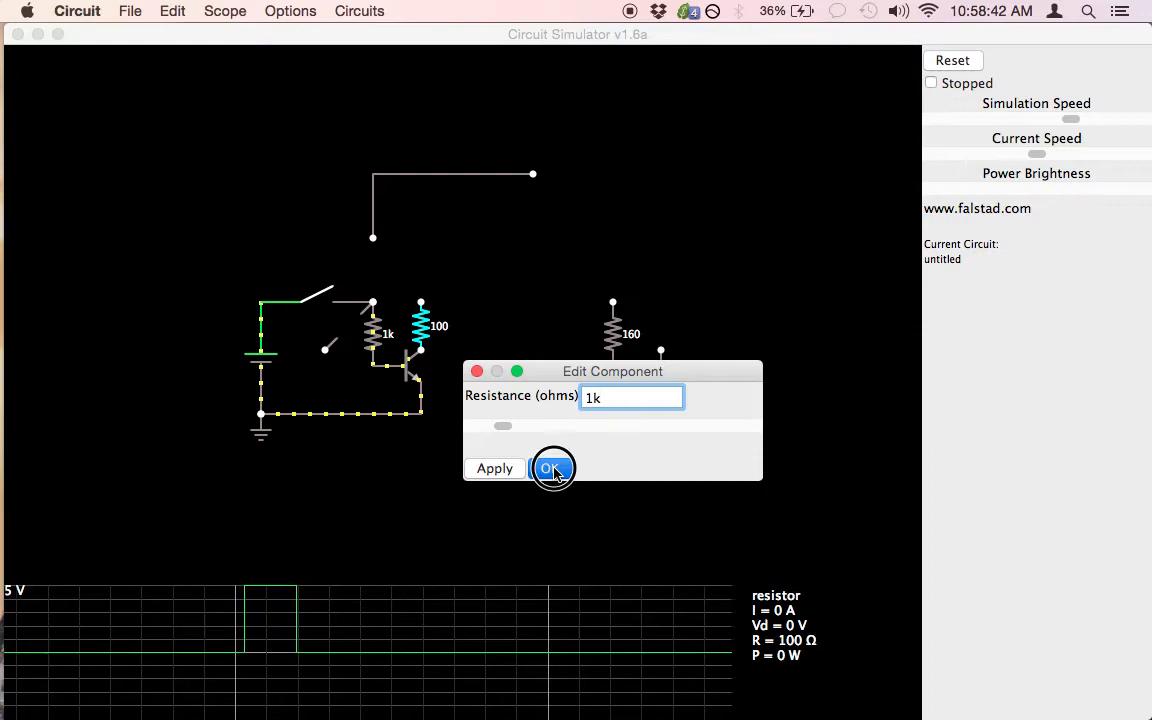
- Lengthen the collector resistor upward and connect its upper end to the battery's positive end with the spare supply wires
drag(421, 302, 420, 243)
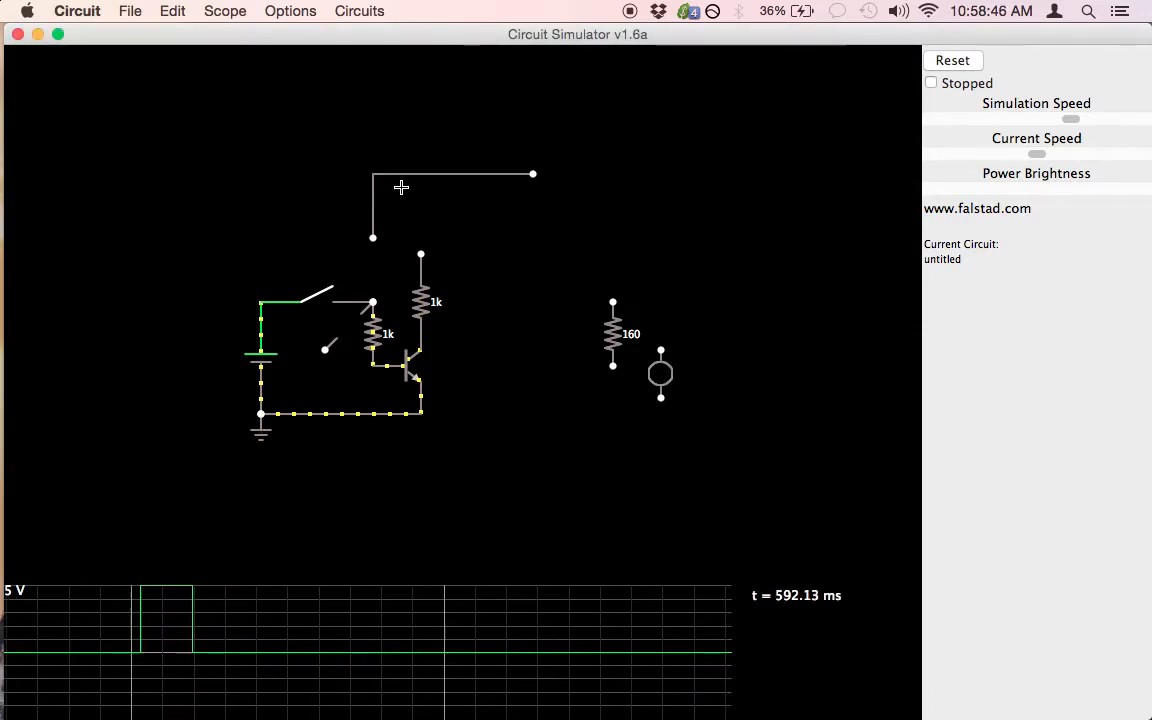
drag(416, 174, 305, 254)
drag(372, 237, 261, 300)
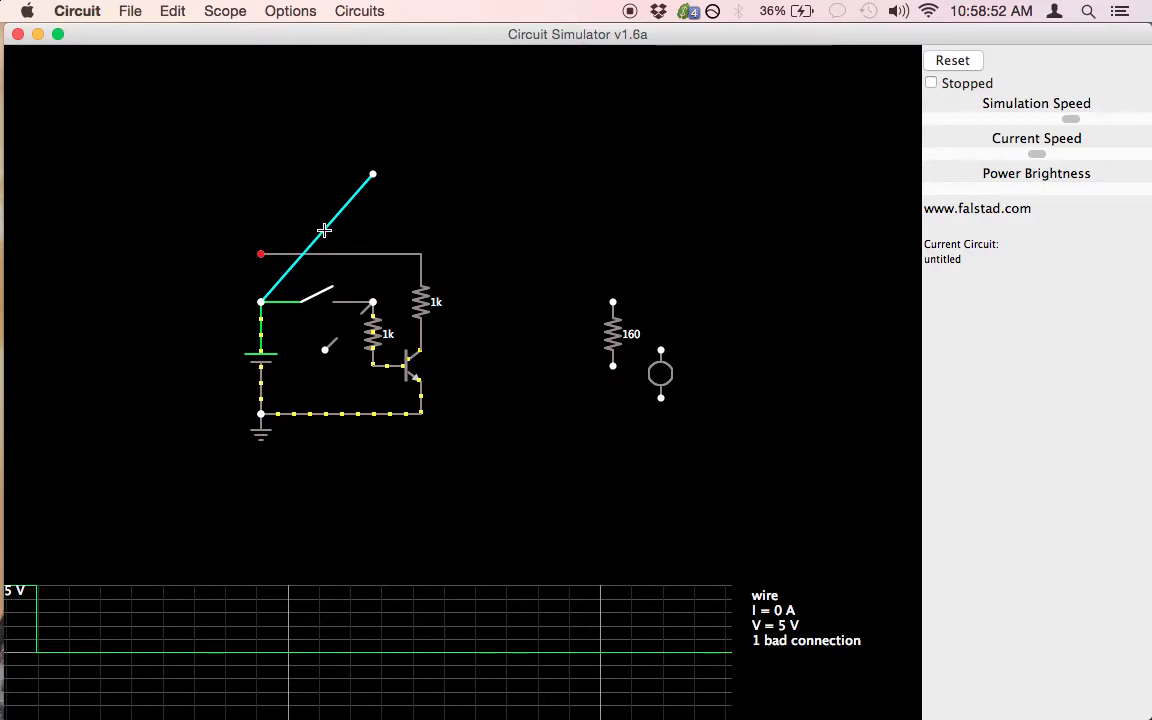
drag(349, 187, 249, 270)
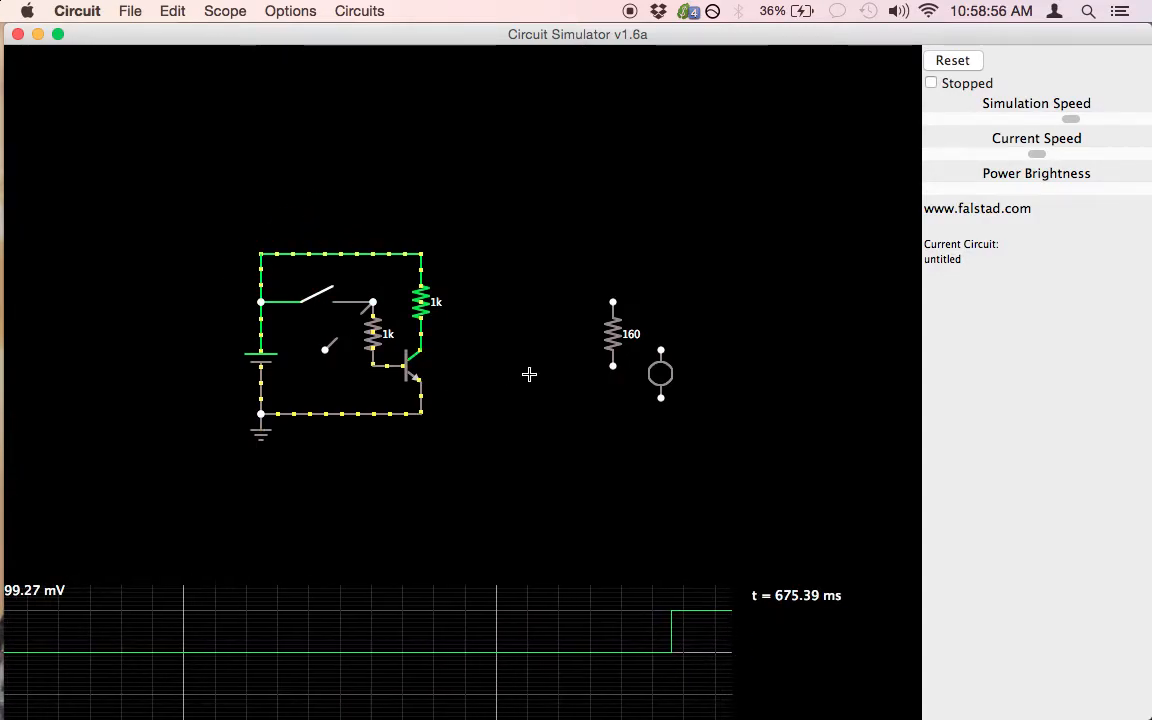
- Add a scope probe at the NPN collector and stack its scope trace with the base input trace
right_click(529, 374)
mouse_move(577, 446)
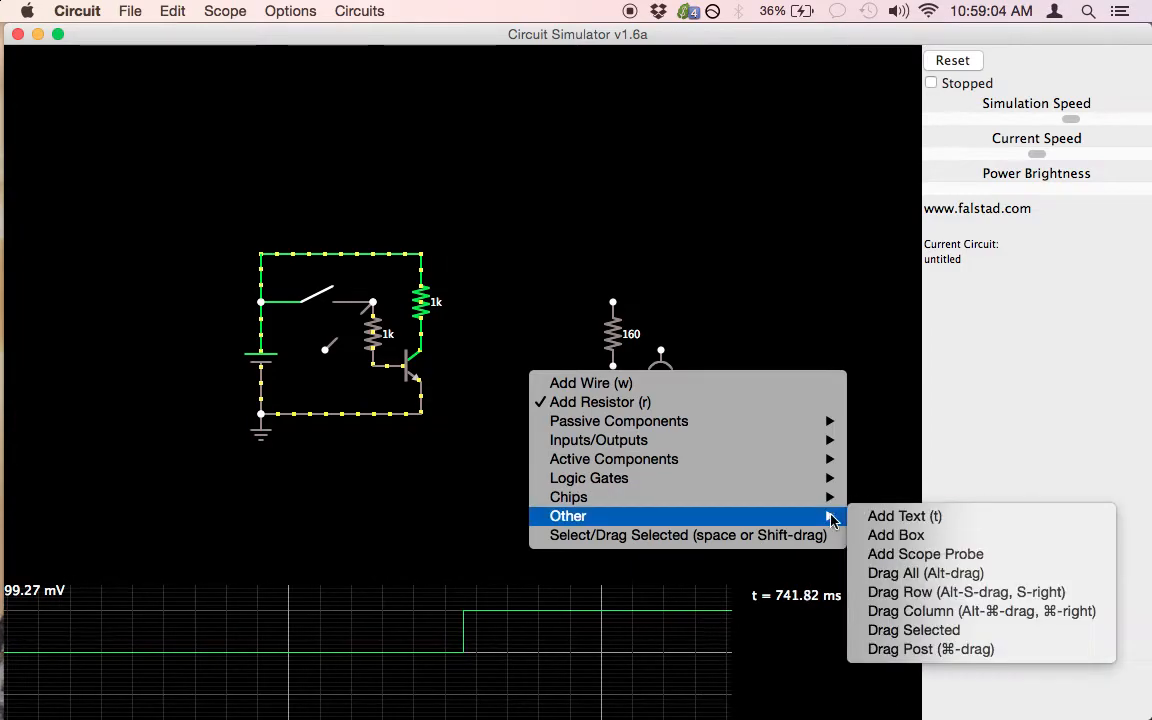
click(645, 402)
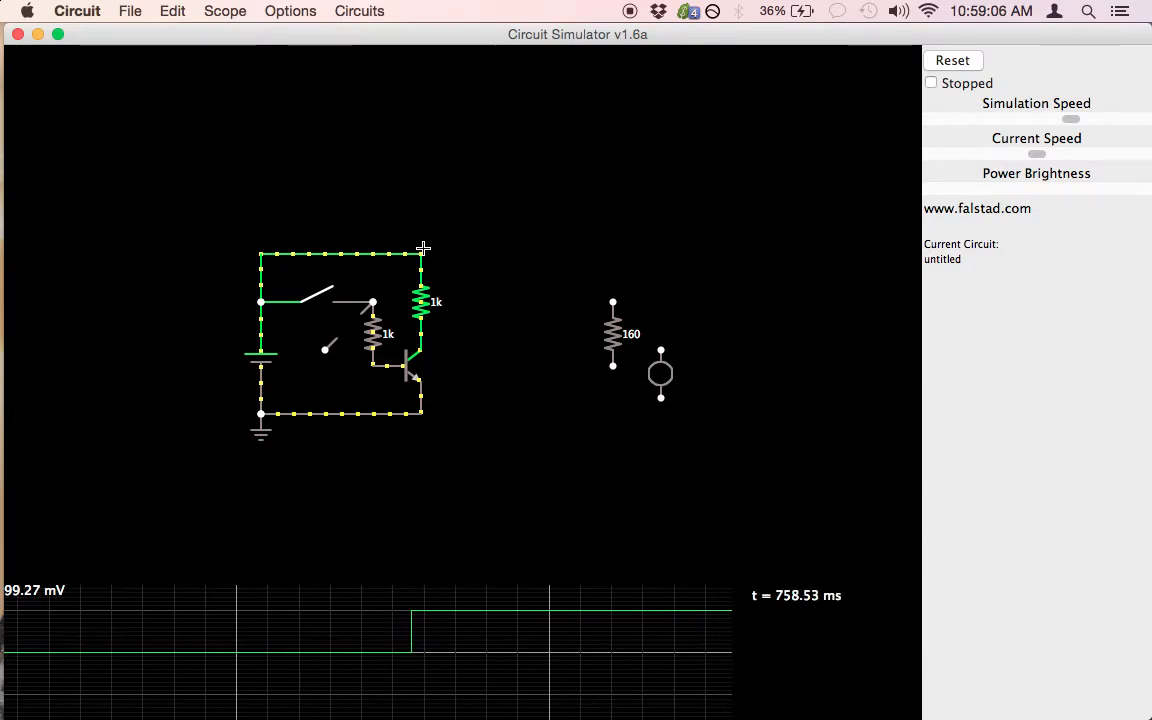
drag(422, 348, 468, 380)
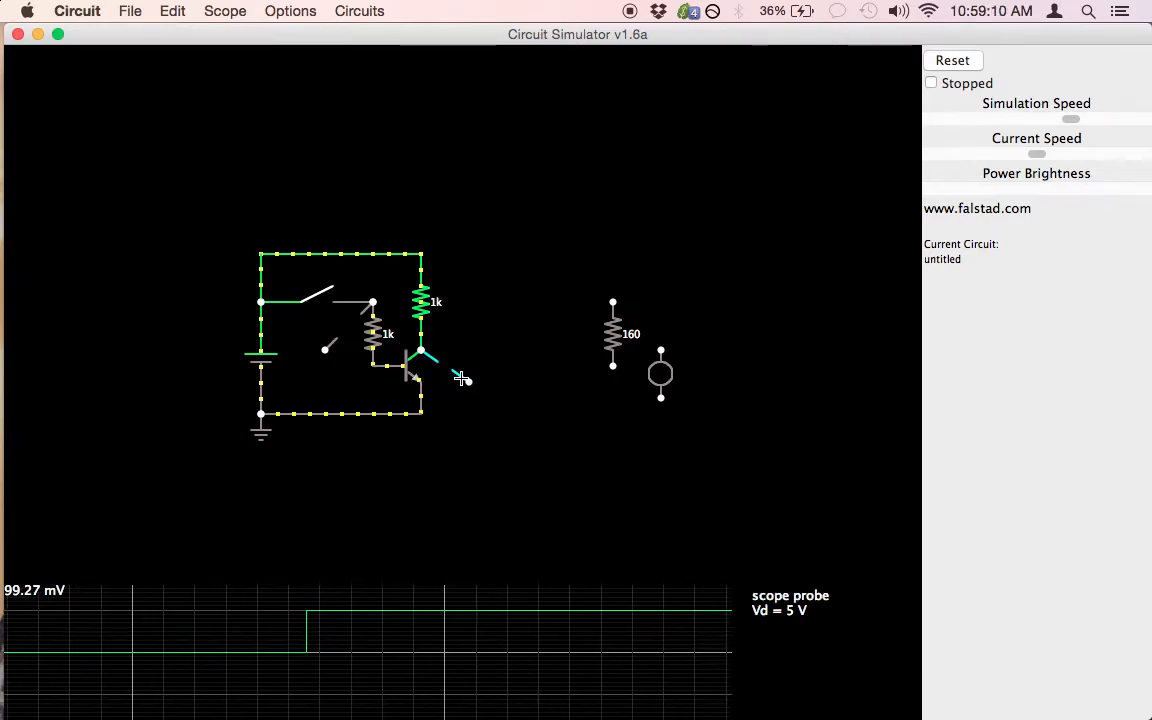
right_click(462, 377)
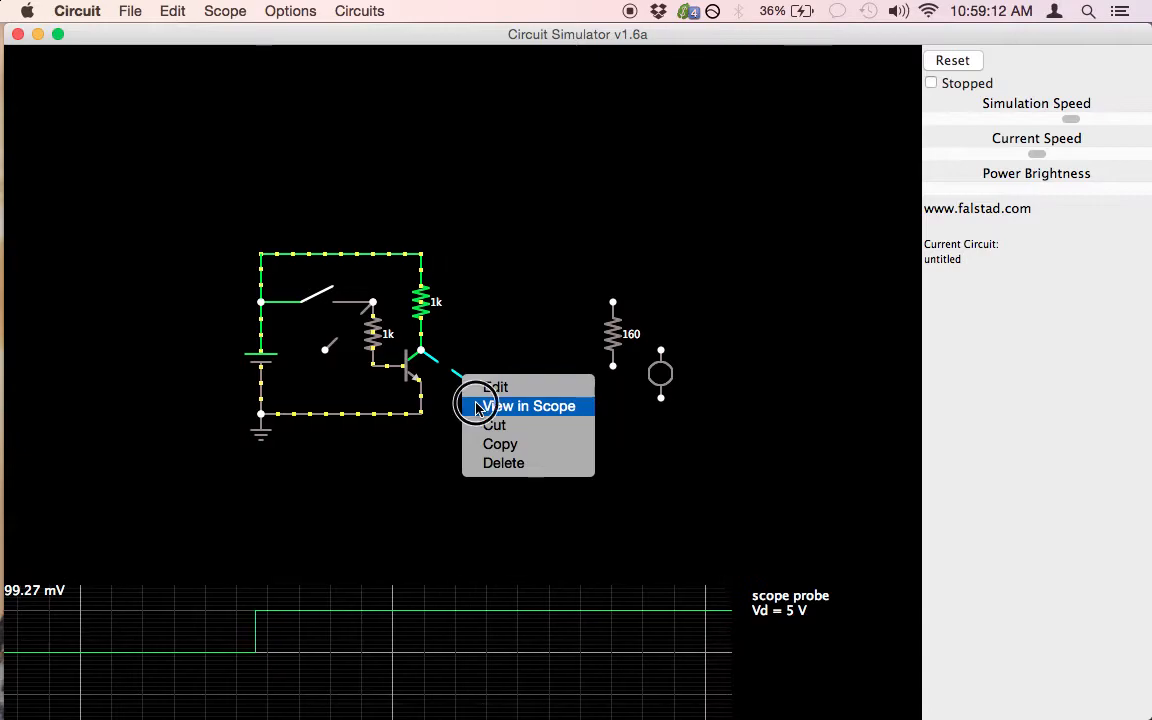
click(475, 406)
right_click(655, 628)
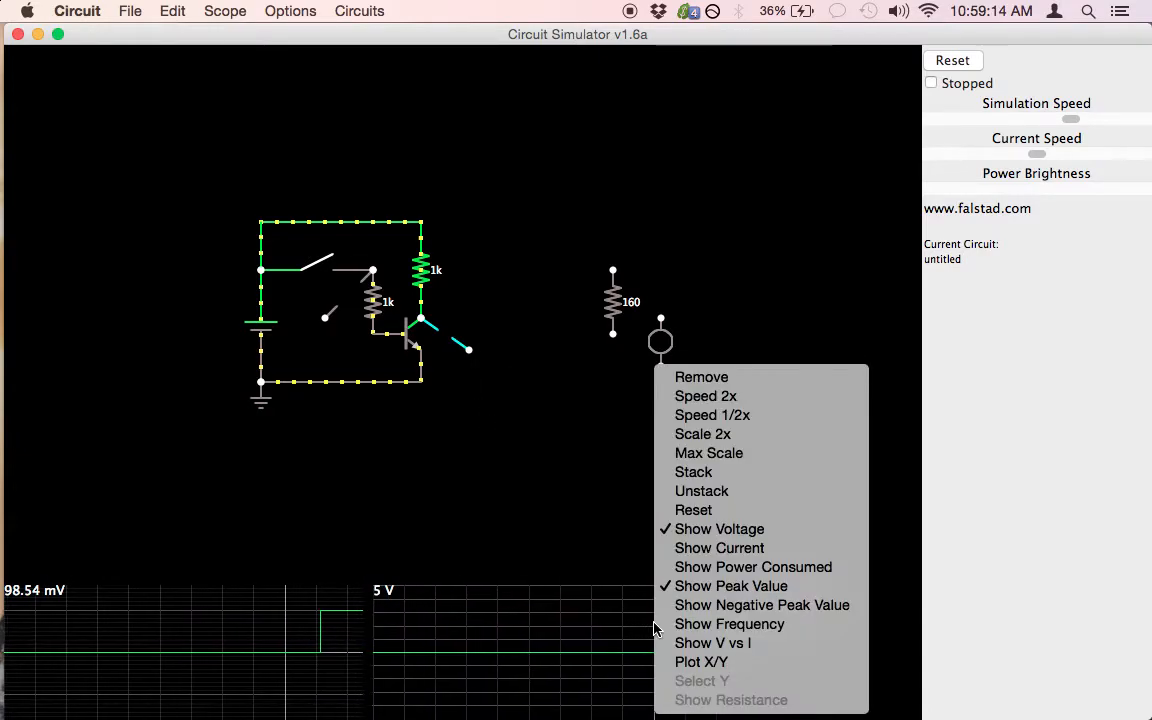
click(695, 474)
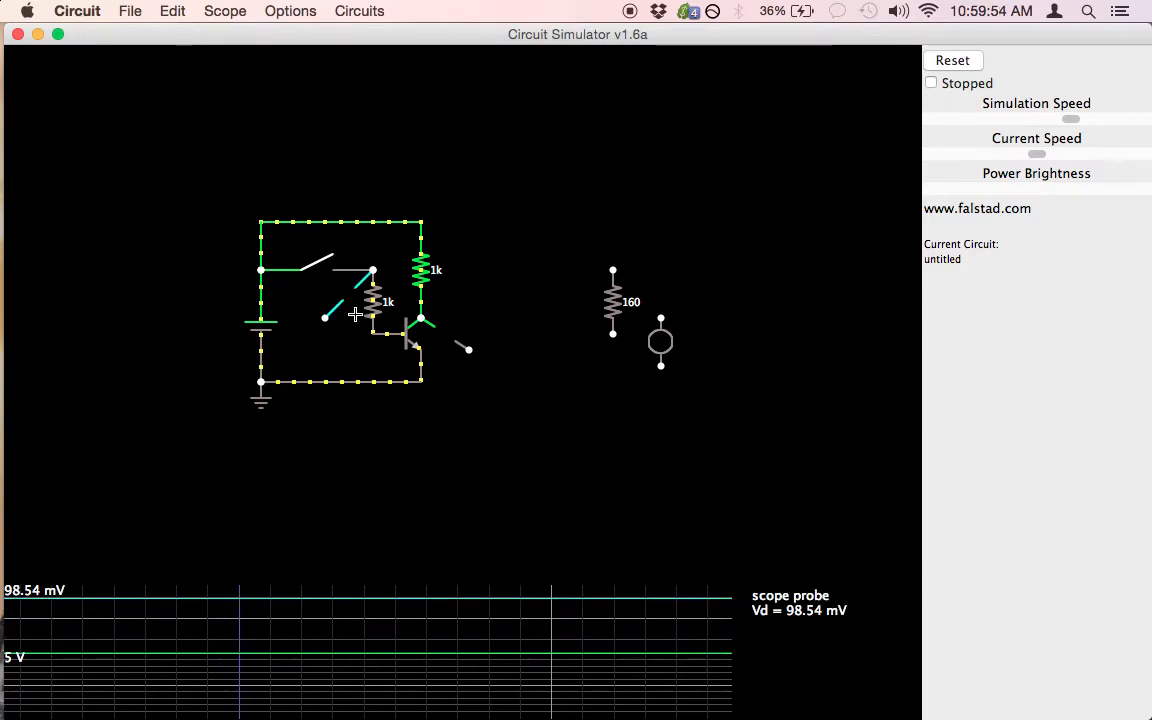
- Move the input scope probe aside, then add a resistor from the base input node and set its resistance to 10k ohms
right_click(527, 400)
click(596, 430)
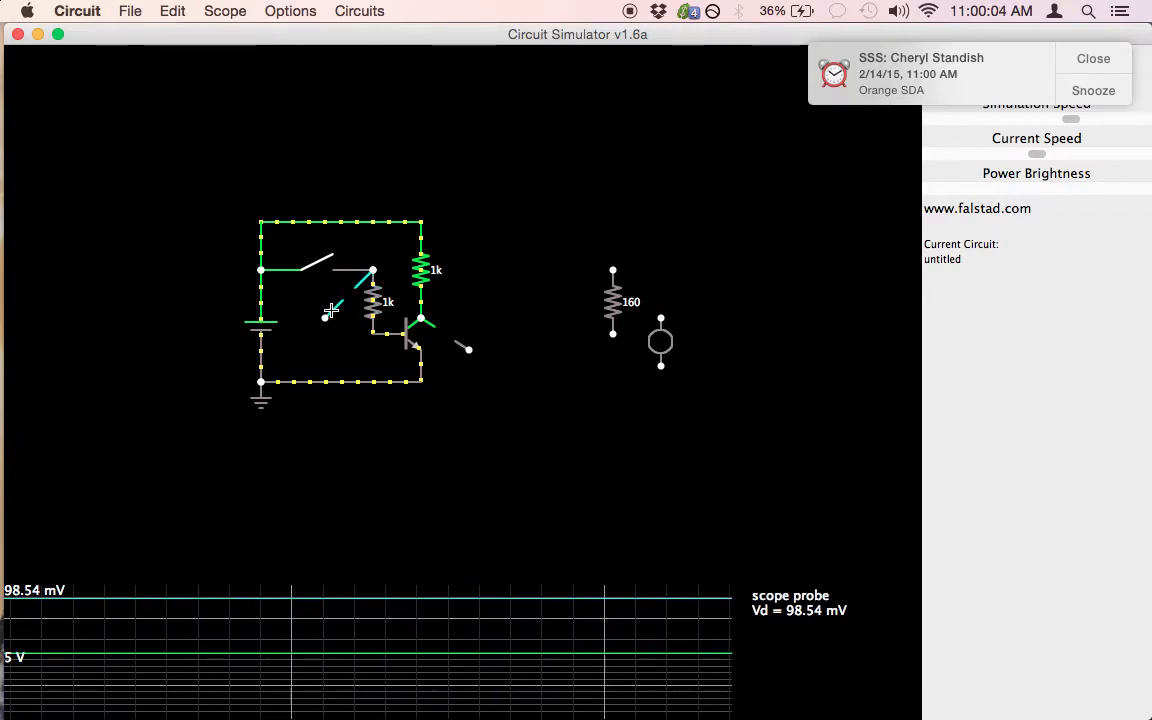
mouse_move(324, 312)
mouse_down()
mouse_move(316, 297)
mouse_move(316, 311)
mouse_up()
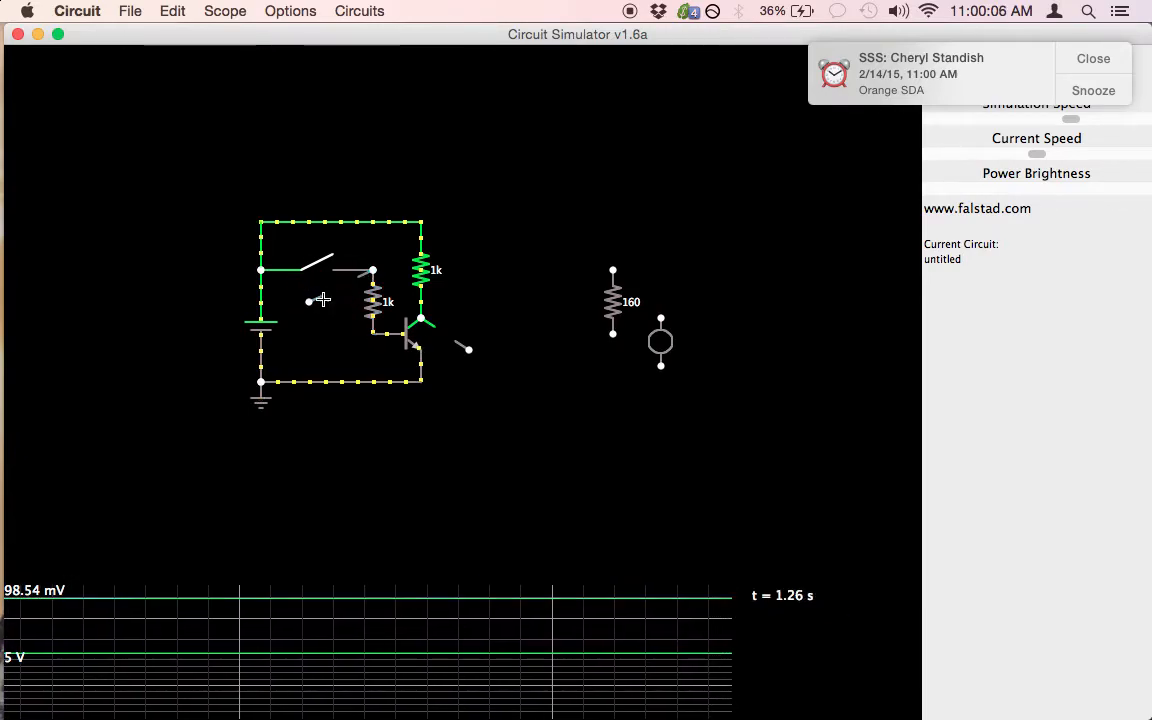
drag(373, 271, 309, 349)
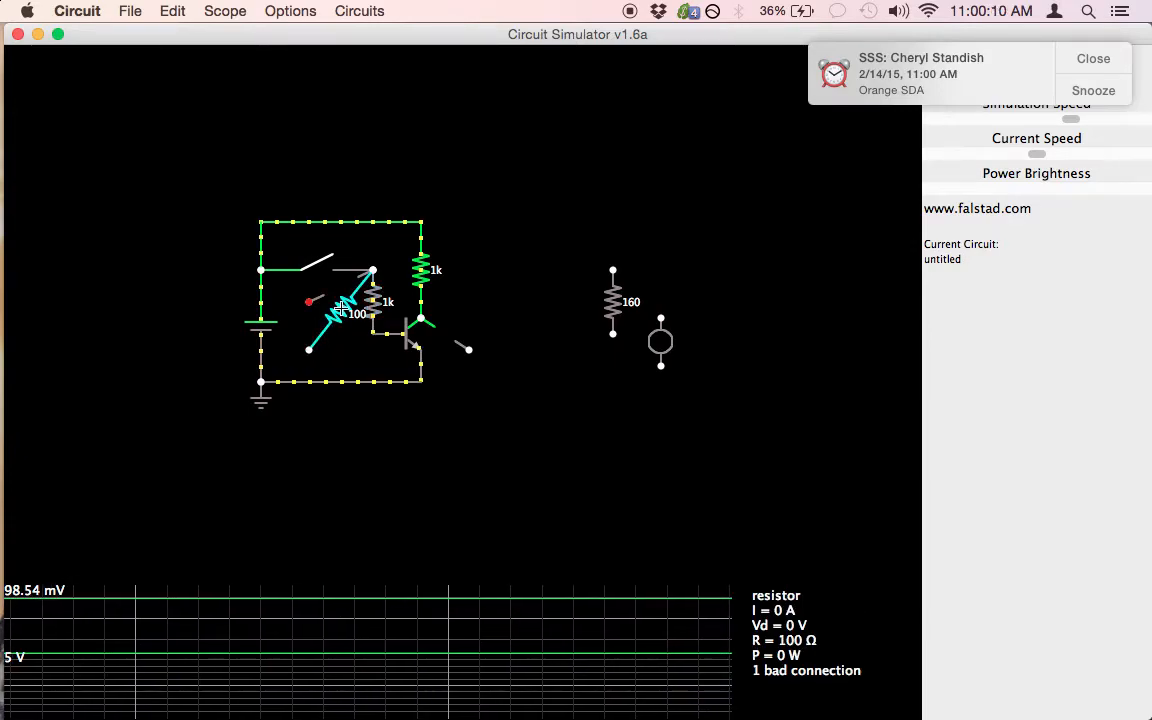
right_click(342, 309)
click(336, 318)
text(10k)
click(549, 468)
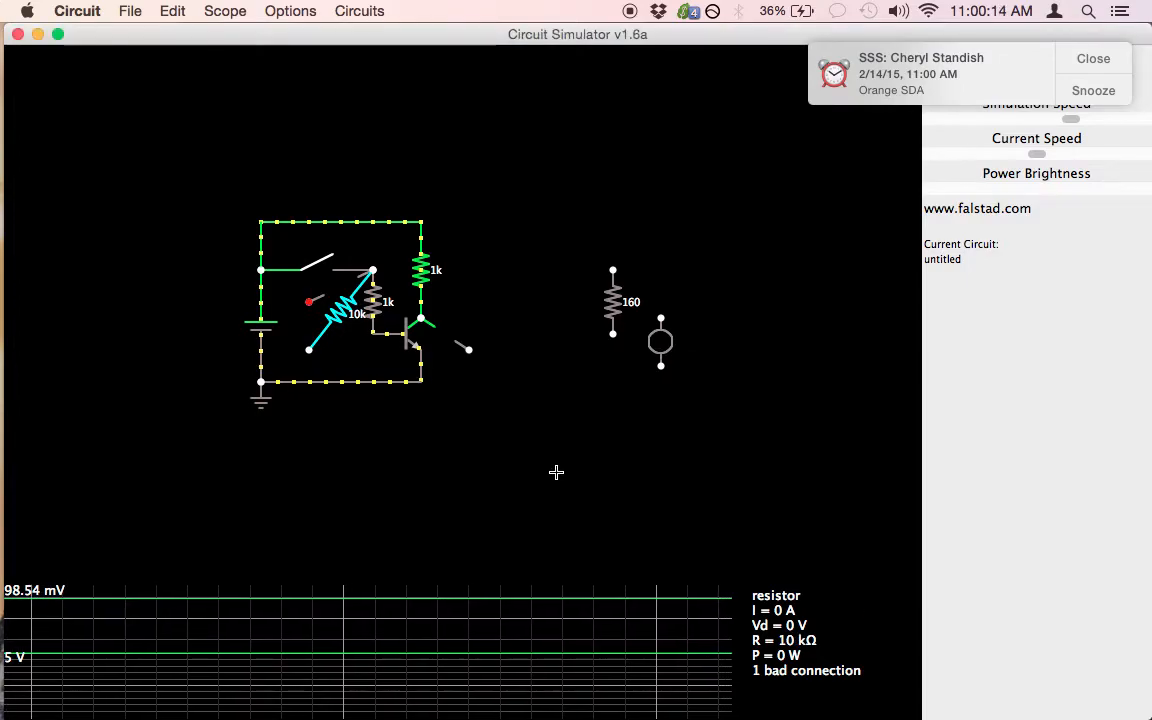
- Rearrange the input so the 10k resistor runs from the shortened switch's output to the ground rail, and wire that node to the 1k base resistor
drag(309, 350, 262, 382)
drag(355, 269, 283, 298)
drag(358, 287, 411, 381)
drag(299, 358, 316, 381)
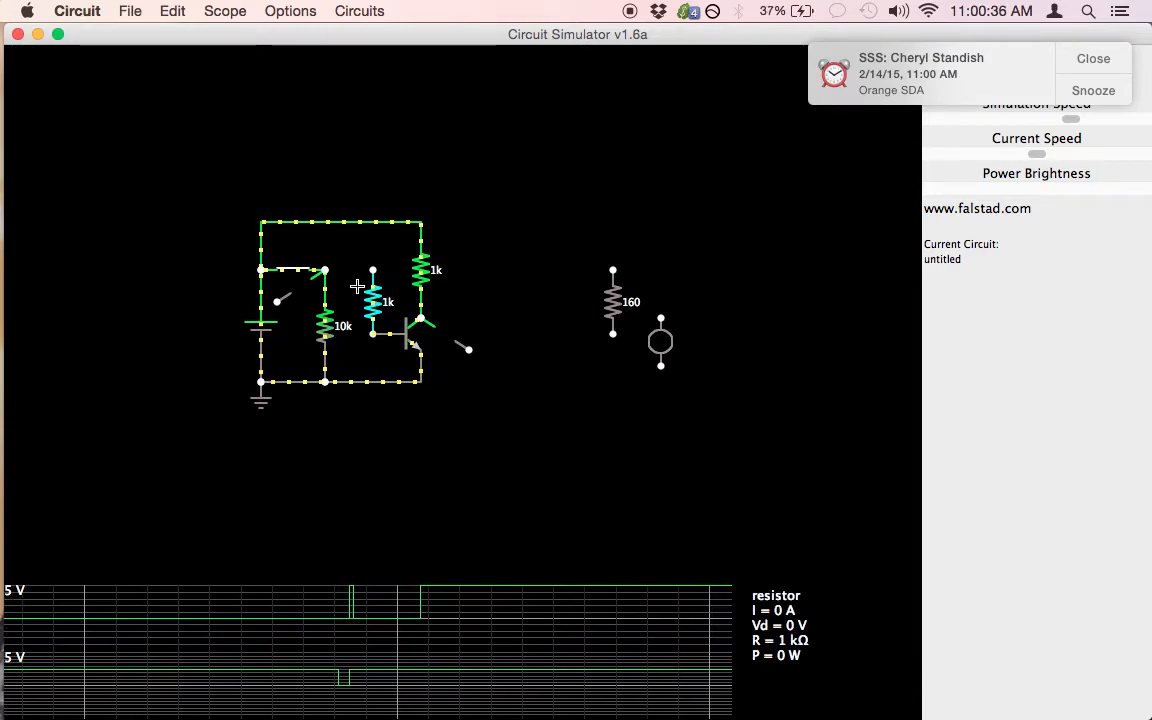
drag(327, 270, 372, 270)
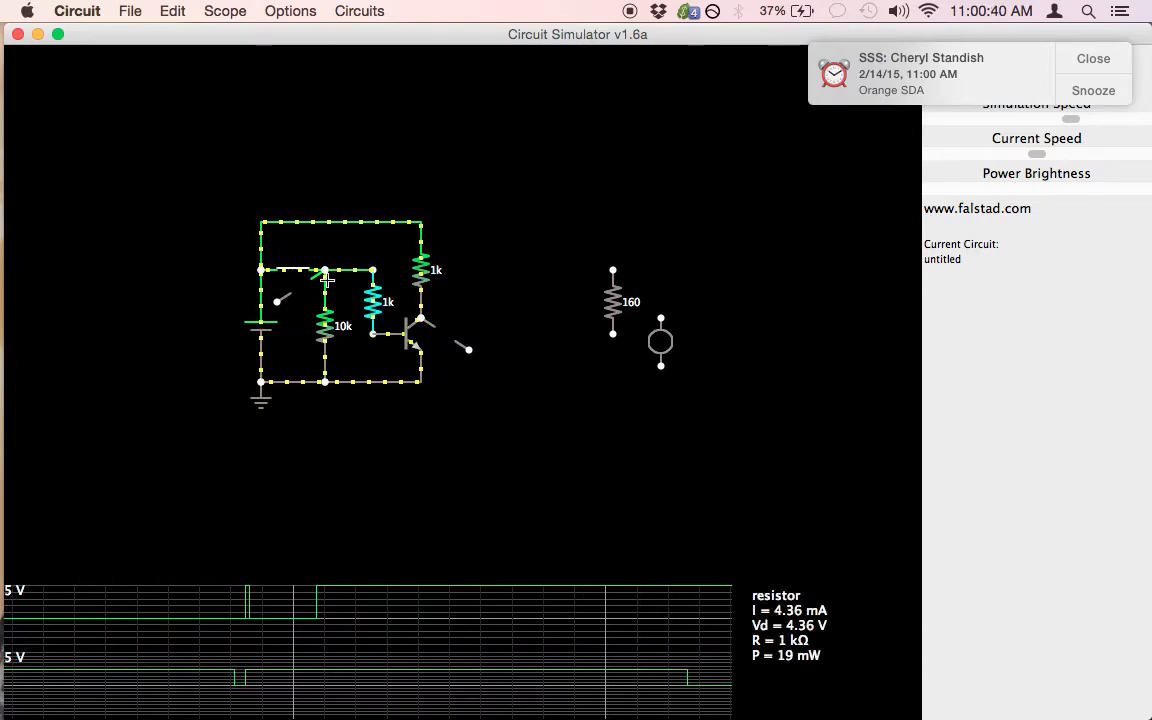
- Open the switch, dismiss the calendar reminder and reset the simulation
click(292, 263)
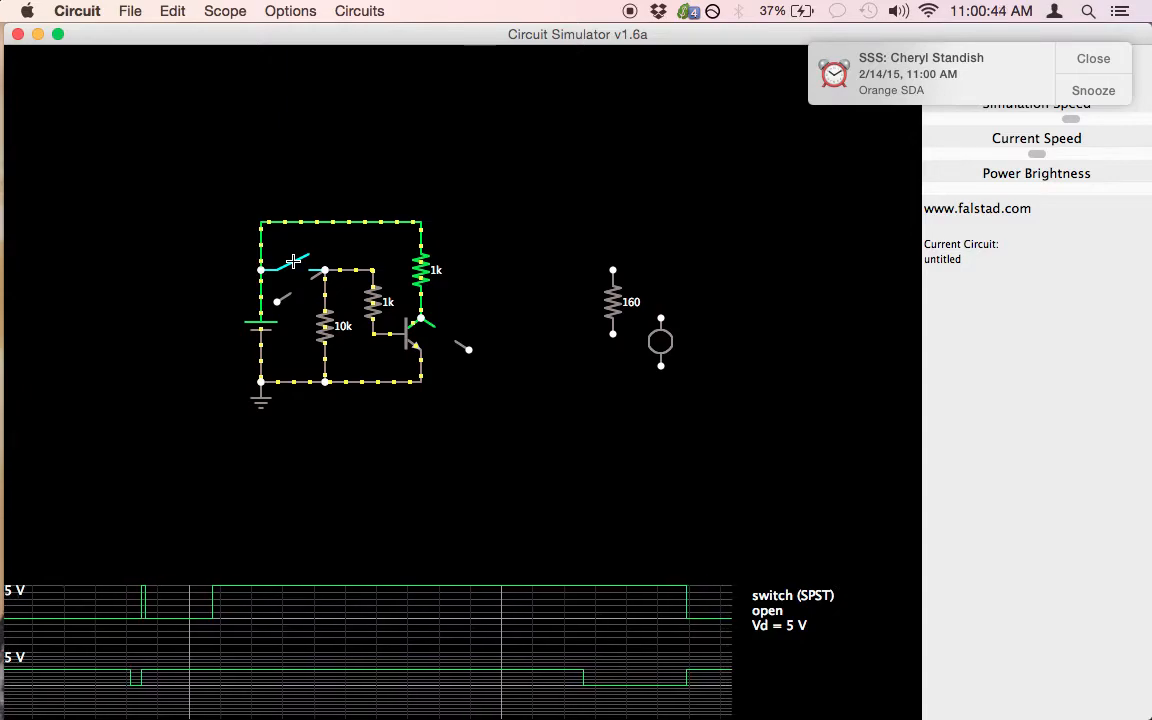
click(1094, 62)
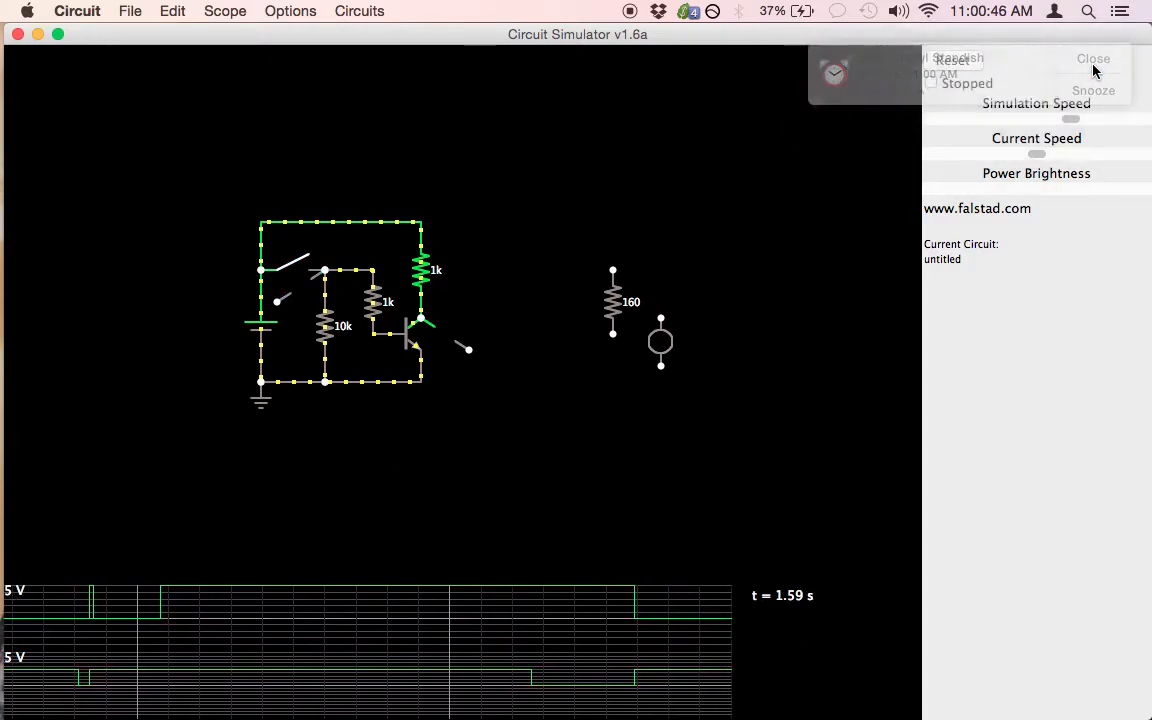
click(956, 66)
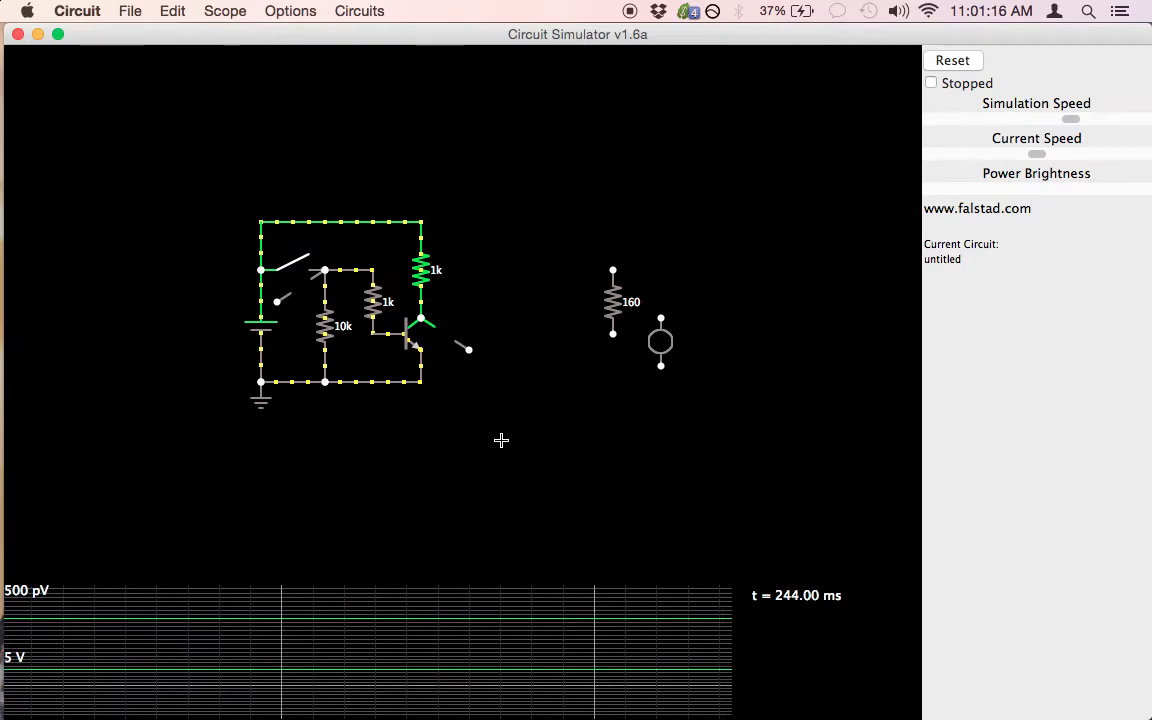
- Toggle the switch repeatedly to compare the base input and collector output traces on the scopes, leaving the switch open
click(289, 261)
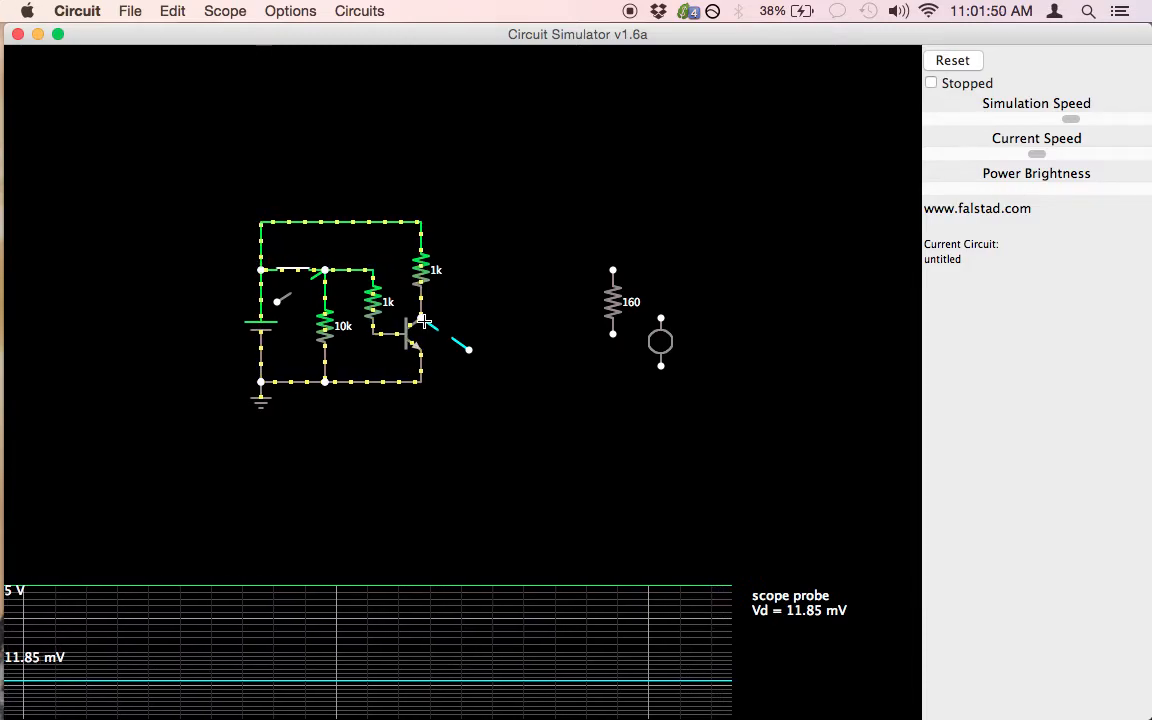
click(285, 265)
click(285, 265)
click(285, 265)
click(285, 265)
click(285, 265)
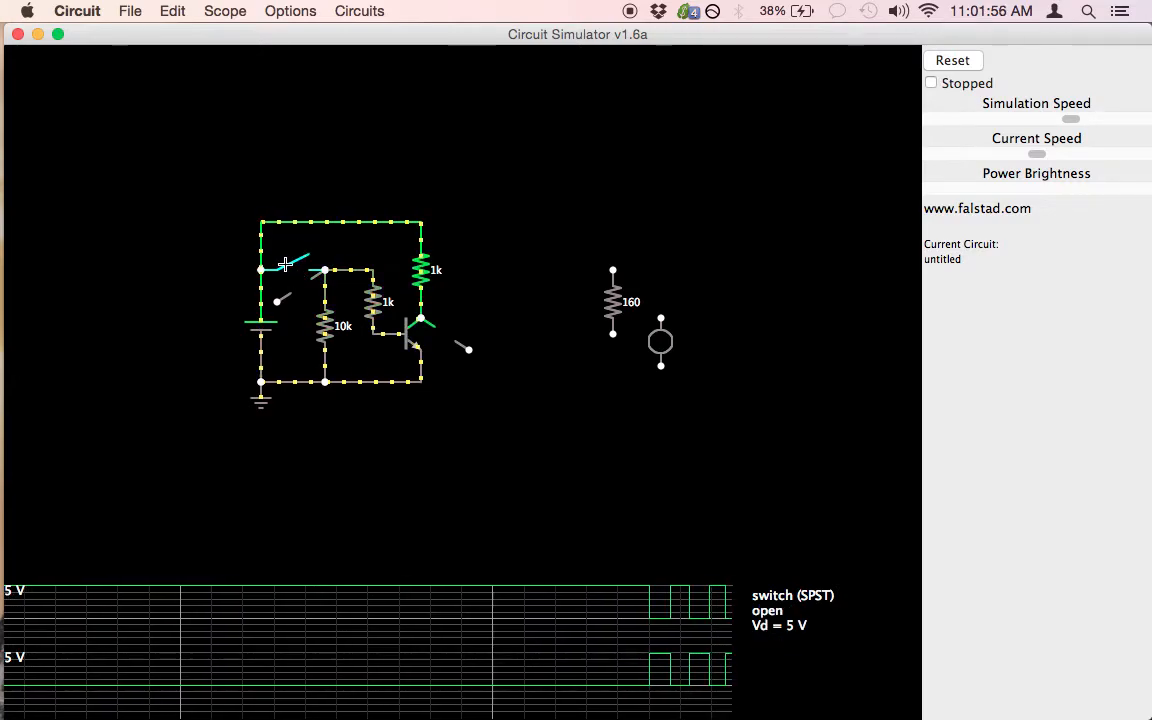
click(285, 265)
click(286, 267)
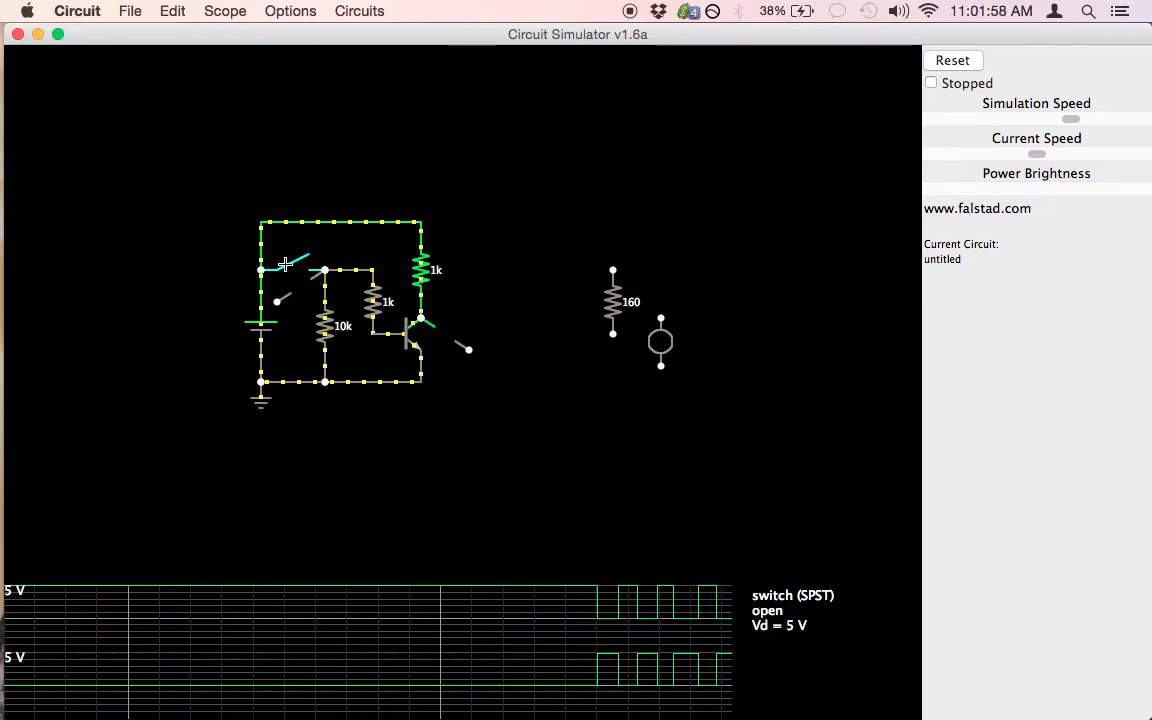
click(285, 264)
click(285, 264)
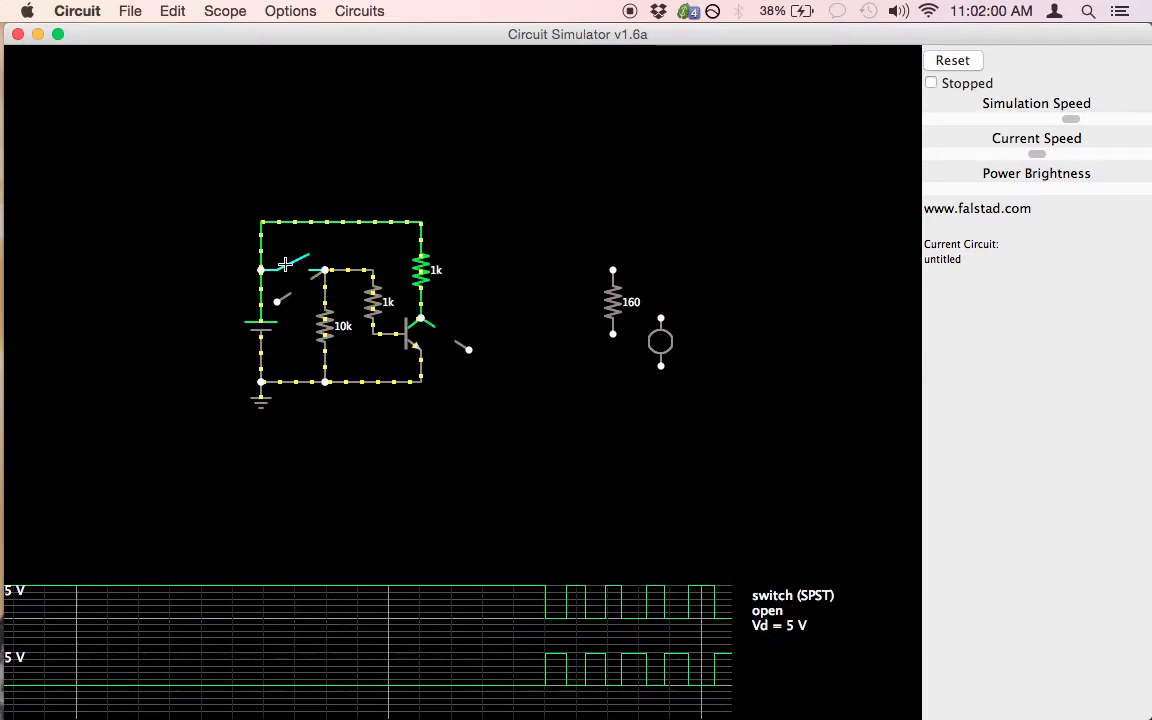
click(285, 265)
click(285, 265)
click(285, 266)
click(285, 266)
click(285, 265)
click(285, 264)
click(285, 264)
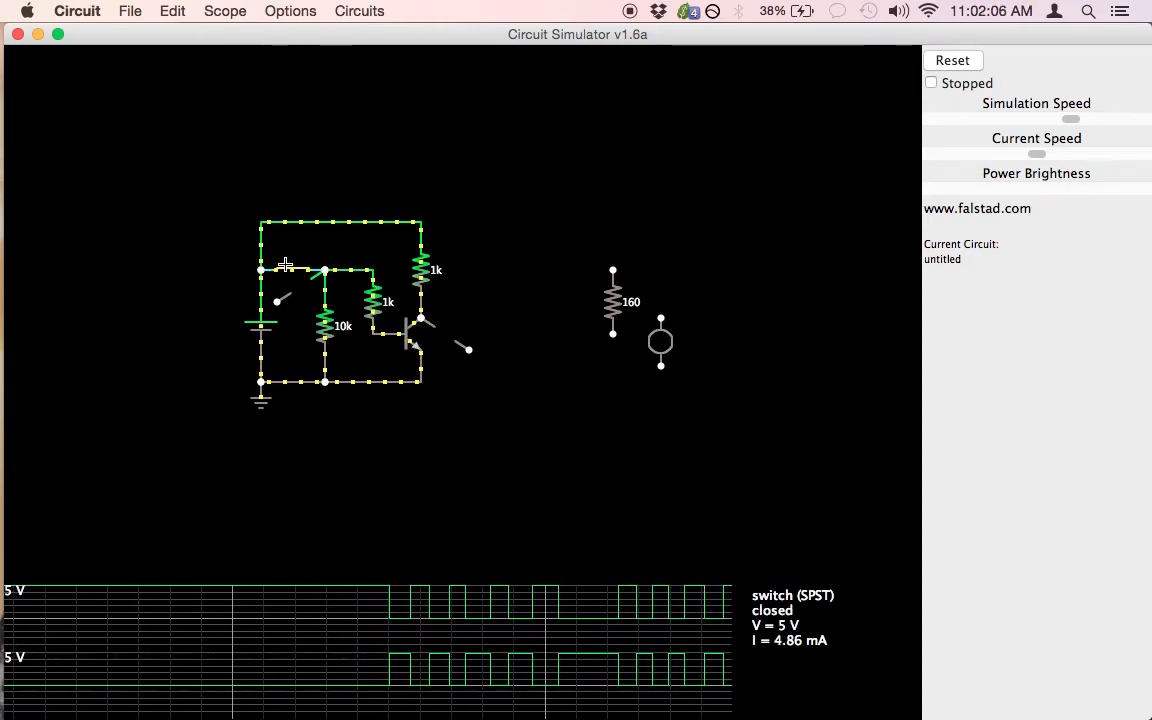
click(285, 264)
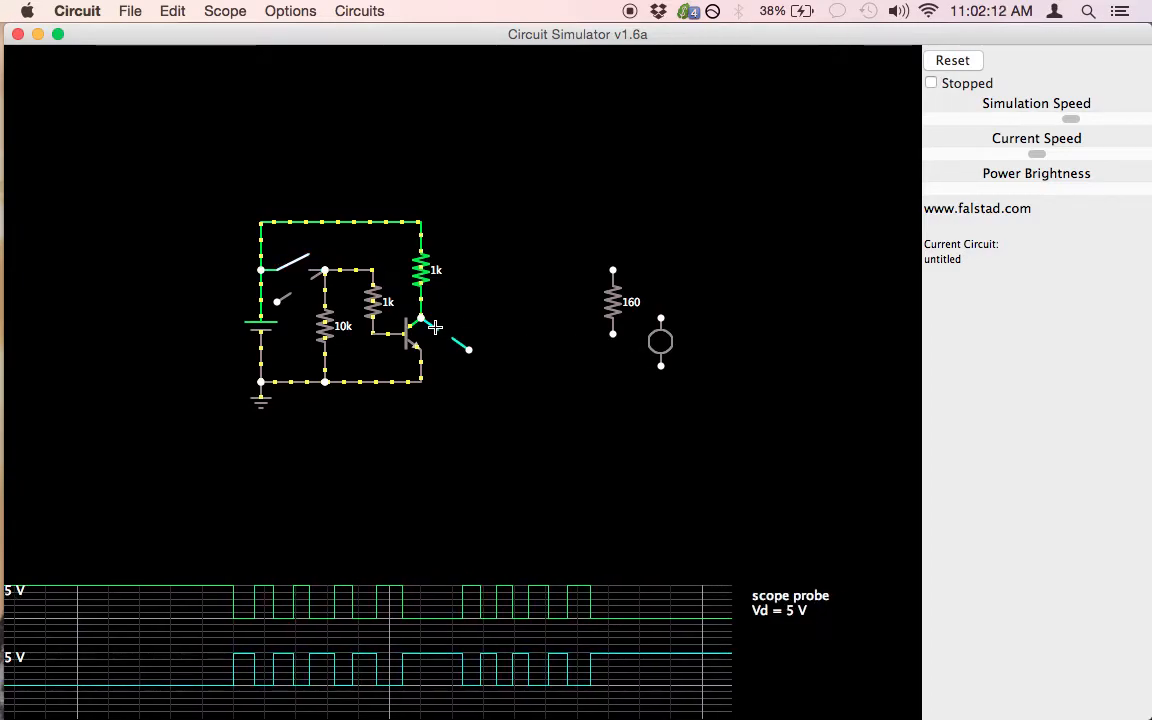
- Shift both scope probes' free ends closer to the circuit and run a horizontal wire outward from the NPN collector
mouse_move(466, 346)
mouse_down()
mouse_move(445, 342)
mouse_move(456, 336)
mouse_up()
drag(291, 300, 311, 298)
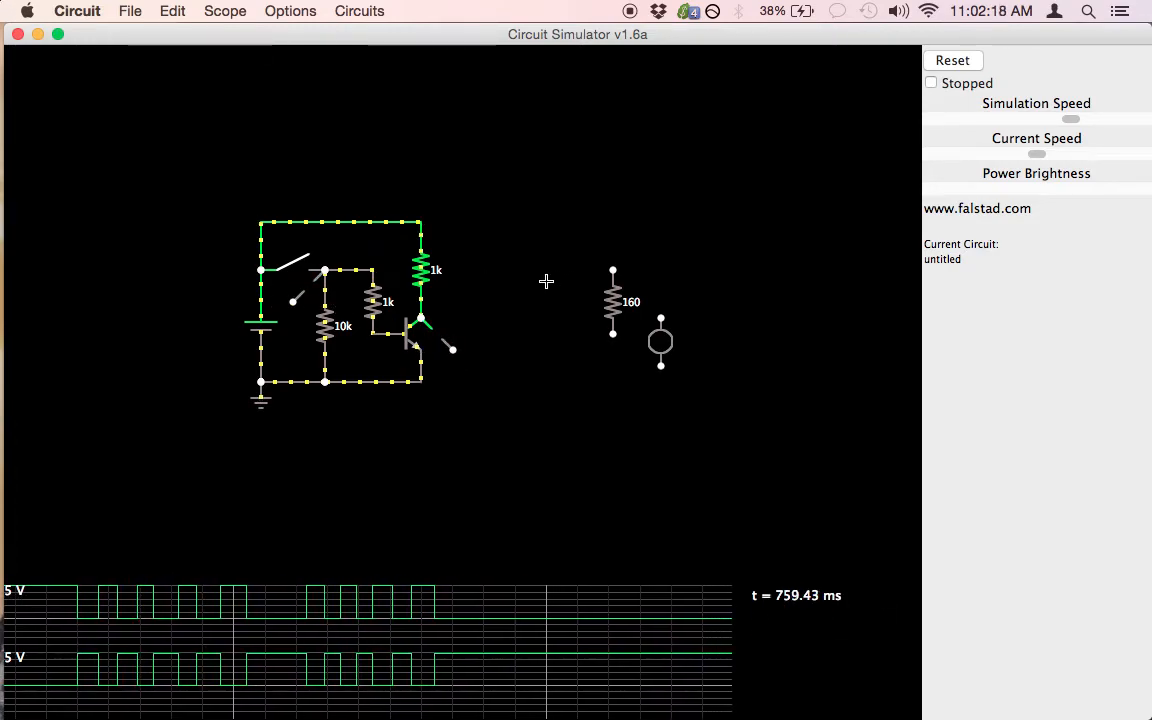
right_click(546, 284)
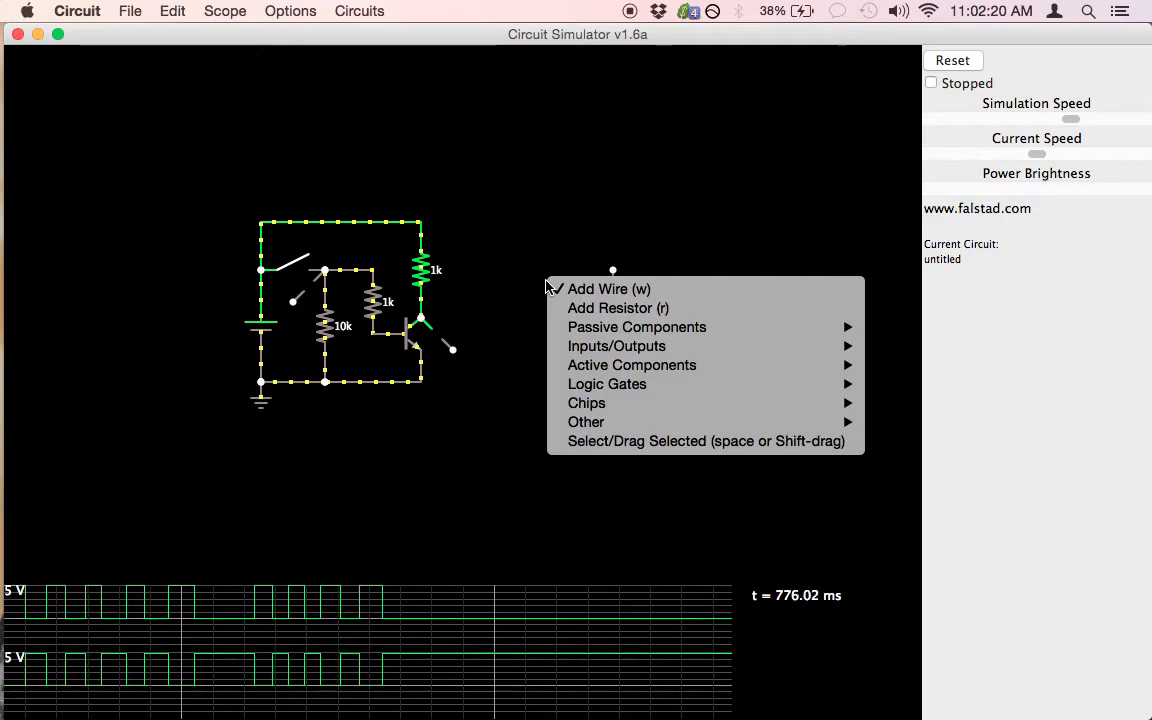
click(446, 287)
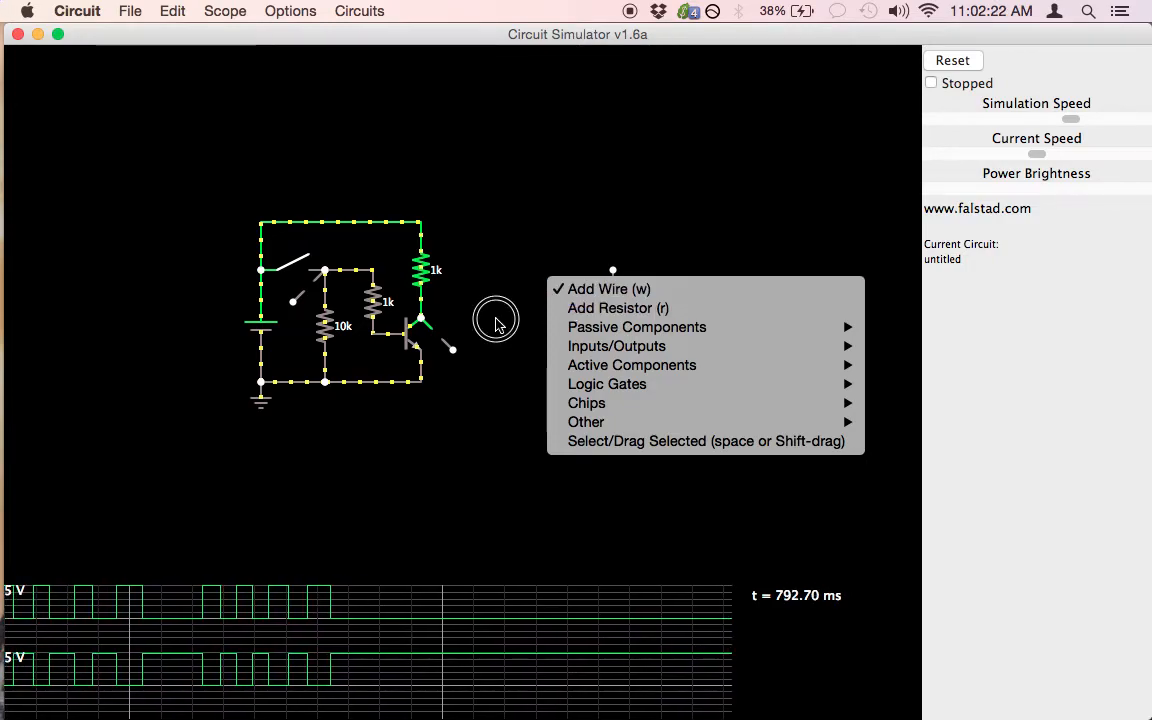
drag(421, 318, 501, 318)
- Add a second NPN transistor with its base at the end of the collector wire and connect its emitter to the ground rail
right_click(538, 338)
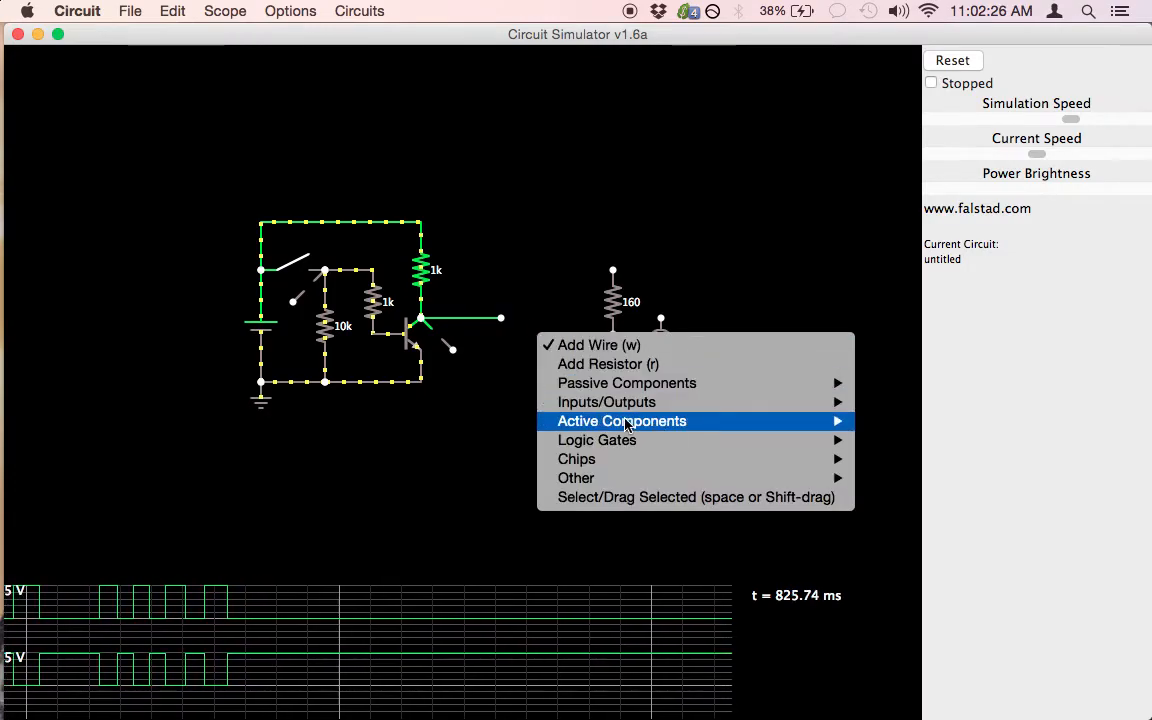
mouse_move(628, 425)
click(905, 434)
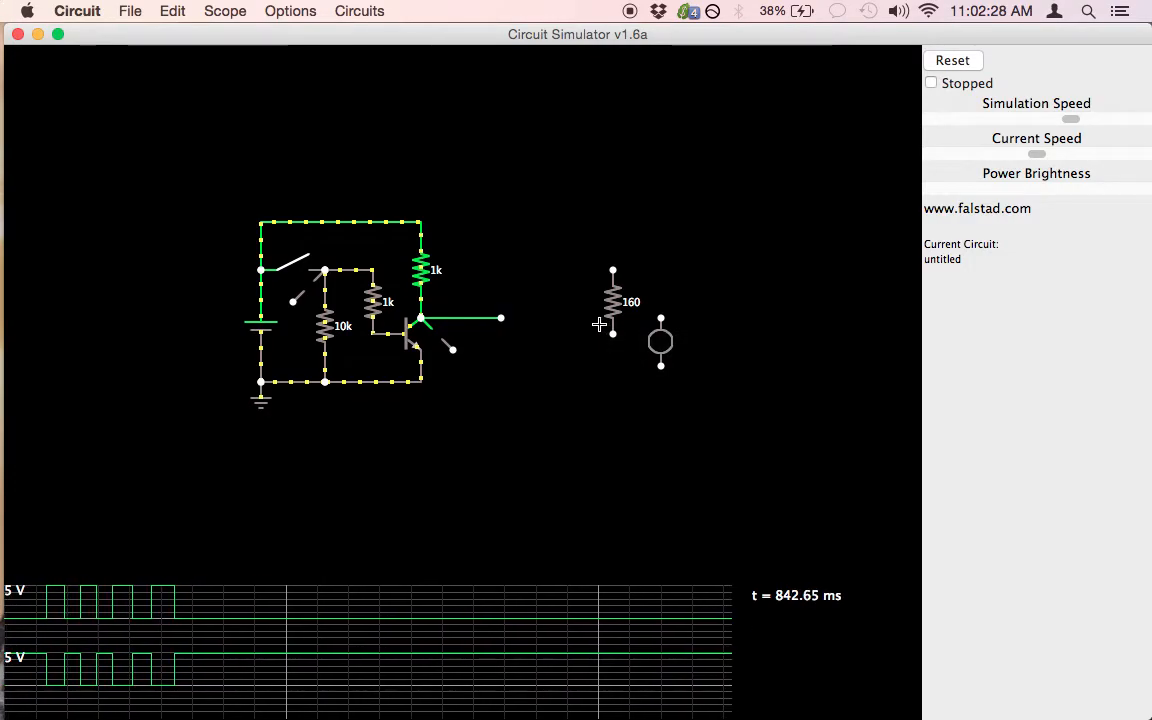
drag(504, 320, 541, 323)
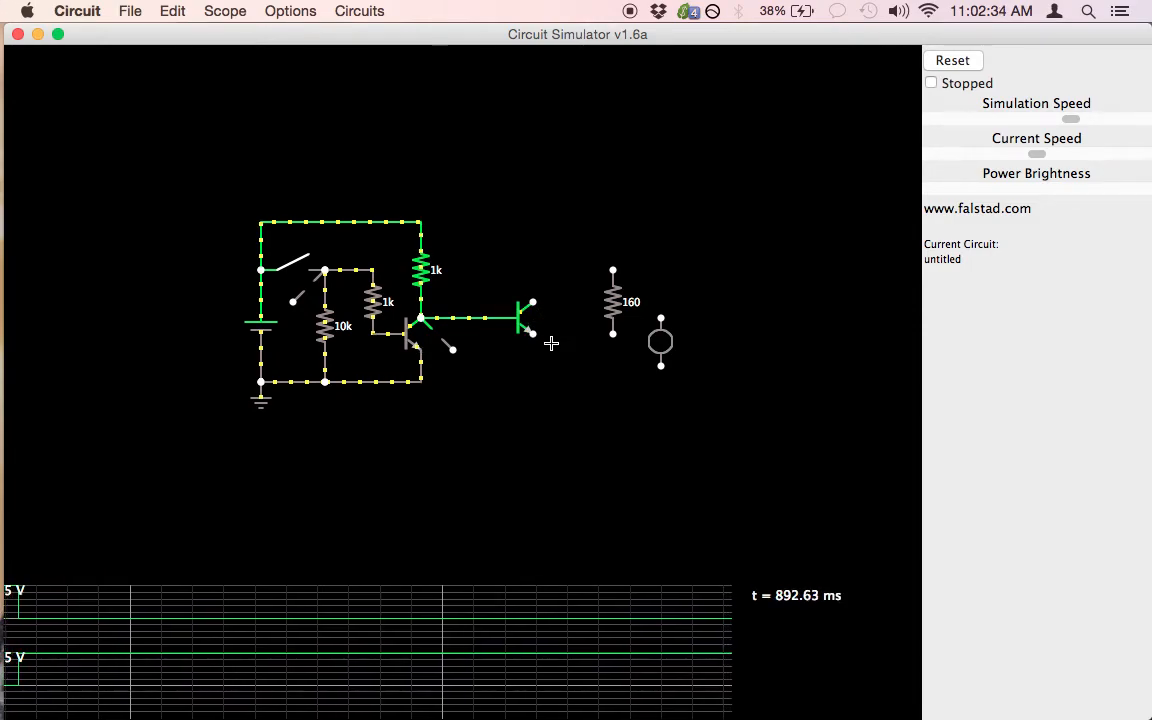
drag(534, 334, 532, 381)
drag(421, 383, 534, 384)
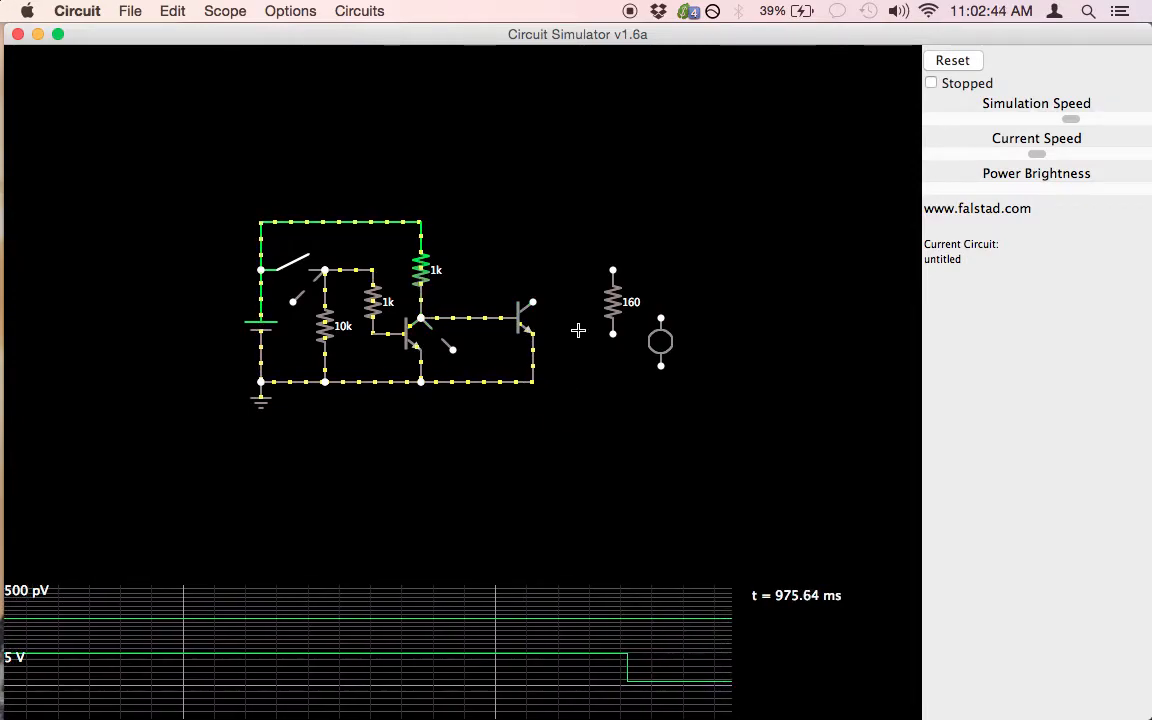
- Replace the wire between the first transistor's collector and the second transistor's base with a 1k ohm resistor
right_click(441, 316)
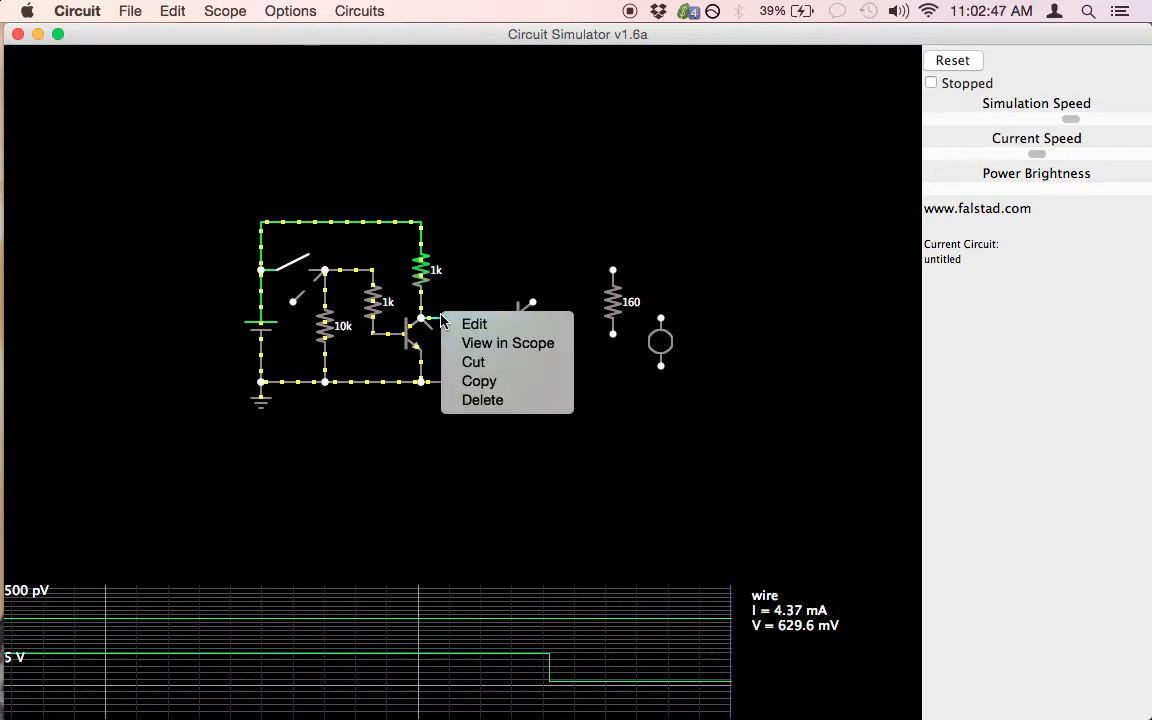
click(484, 400)
drag(452, 348, 500, 320)
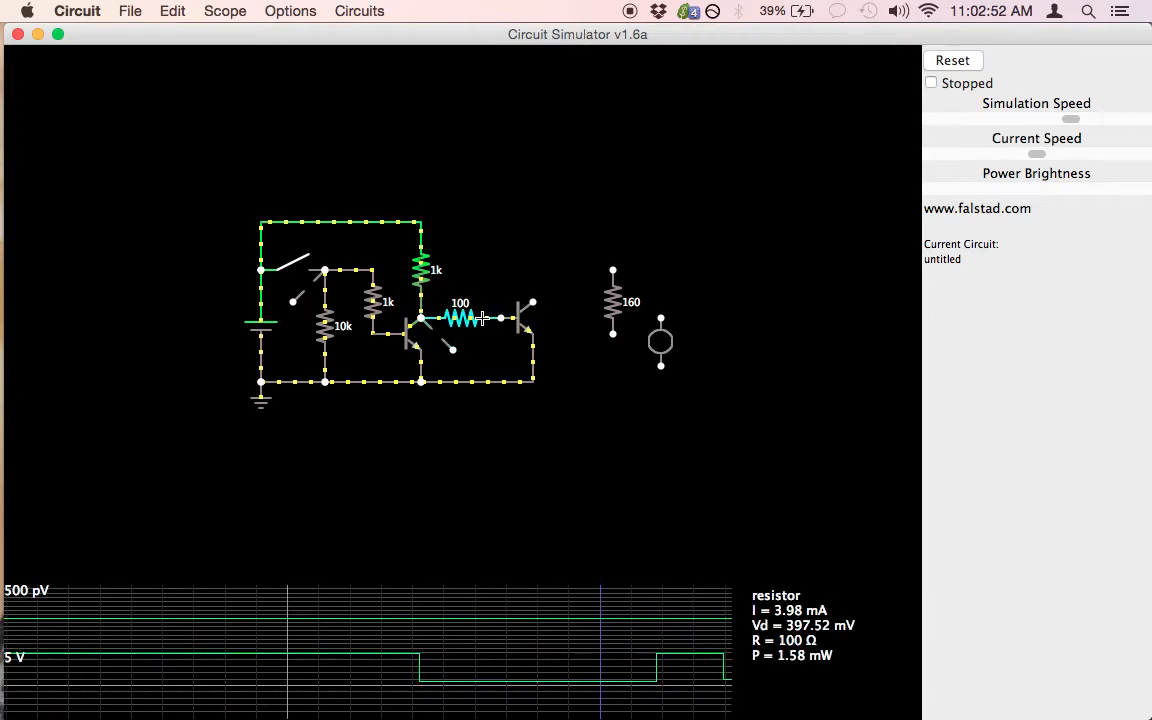
right_click(486, 312)
click(490, 326)
text(1k)
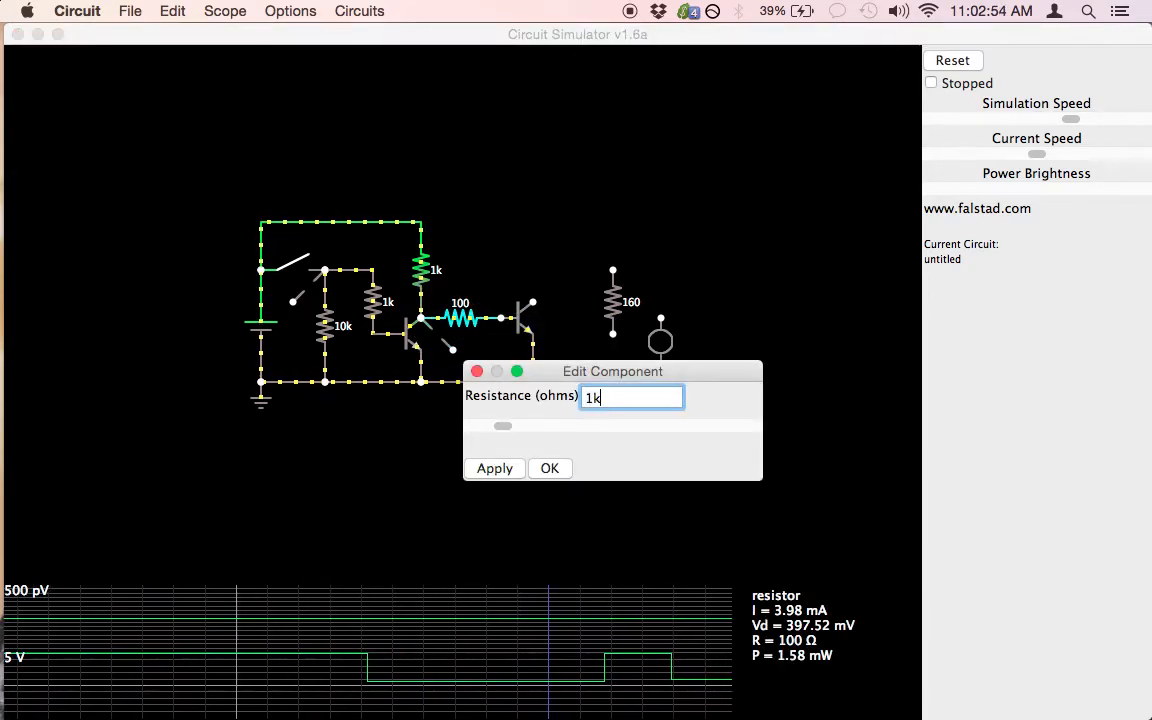
click(550, 467)
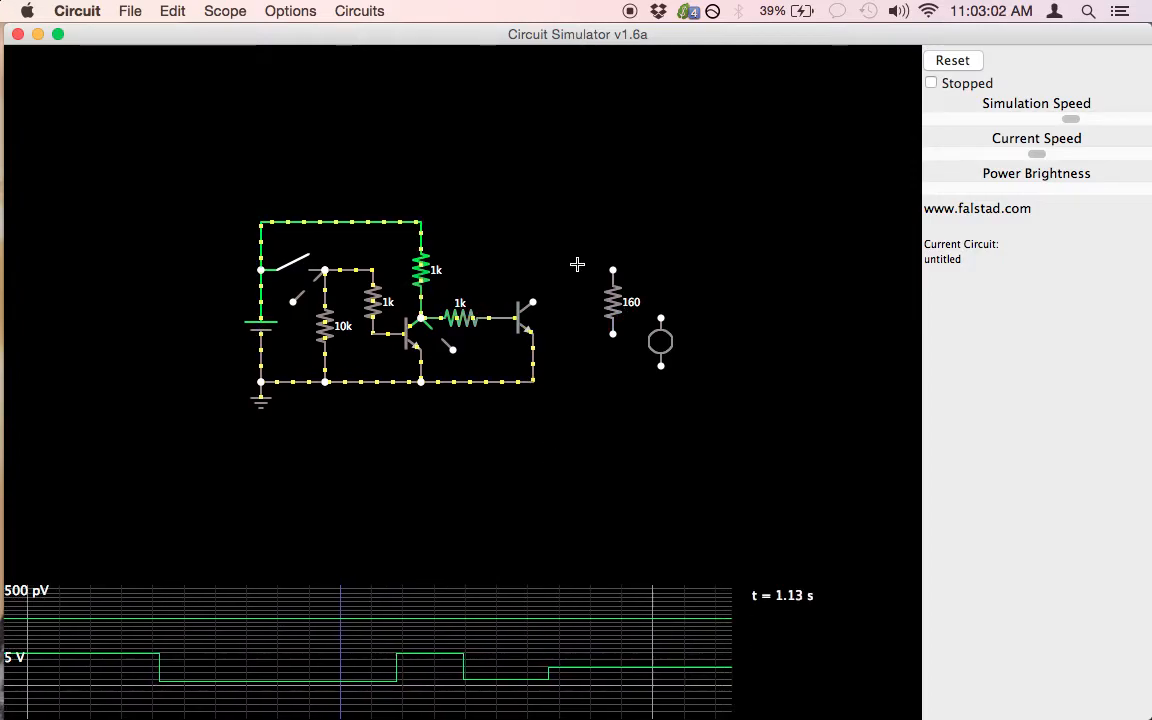
- Add a vertical resistor above the second transistor's collector and set the first transistor's collector resistor to 220 ohms
drag(533, 221, 532, 299)
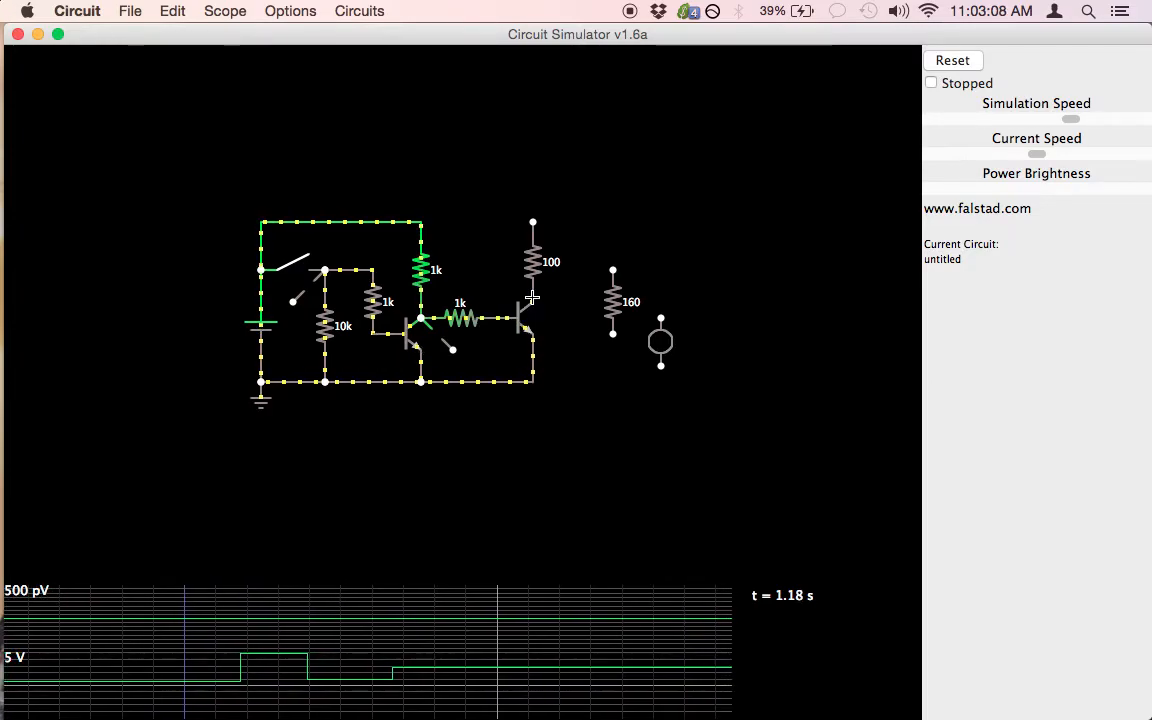
mouse_move(418, 271)
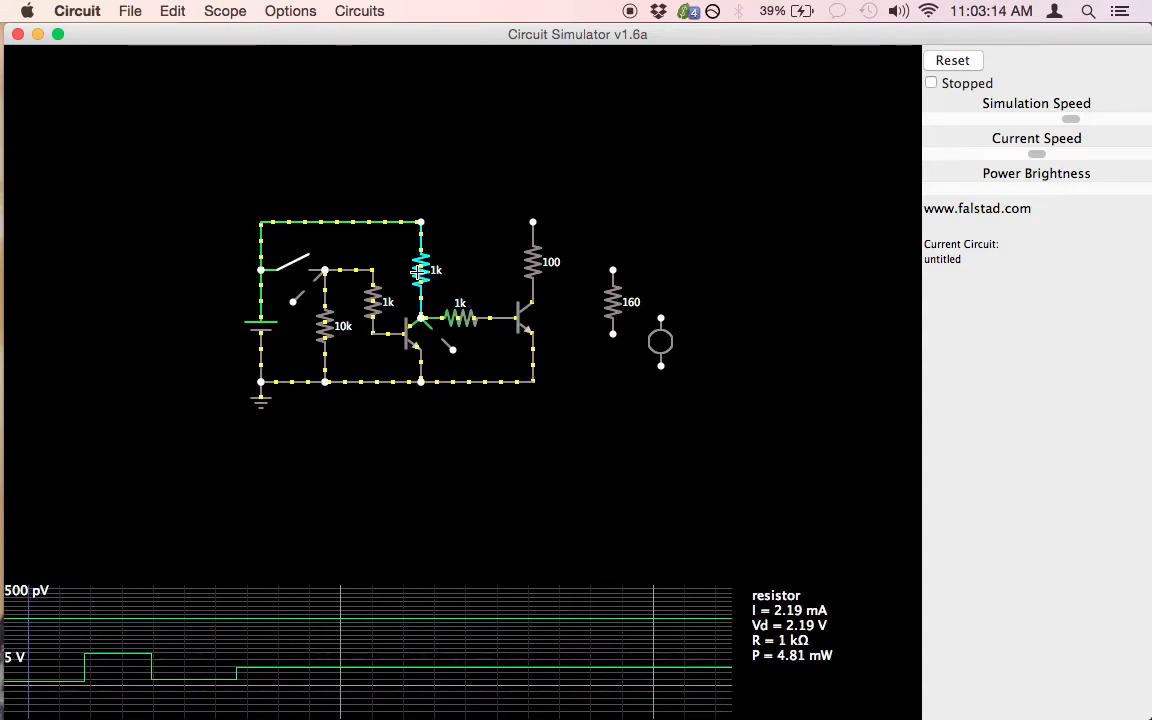
double_click(427, 281)
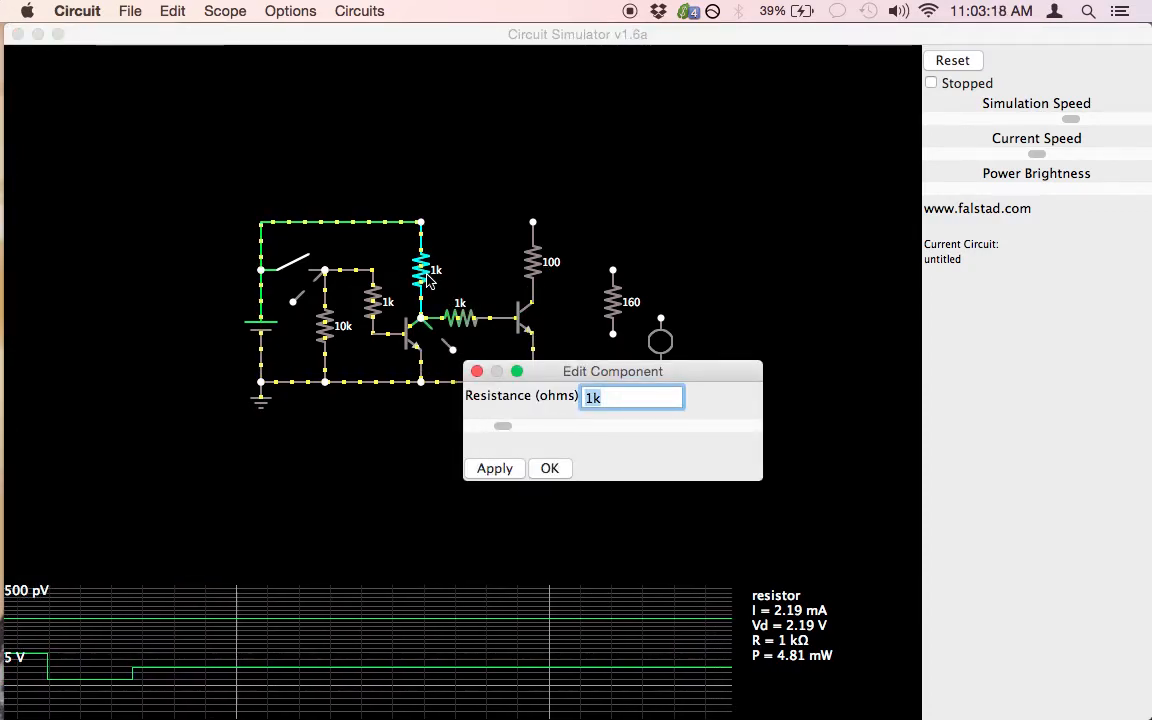
text(220)
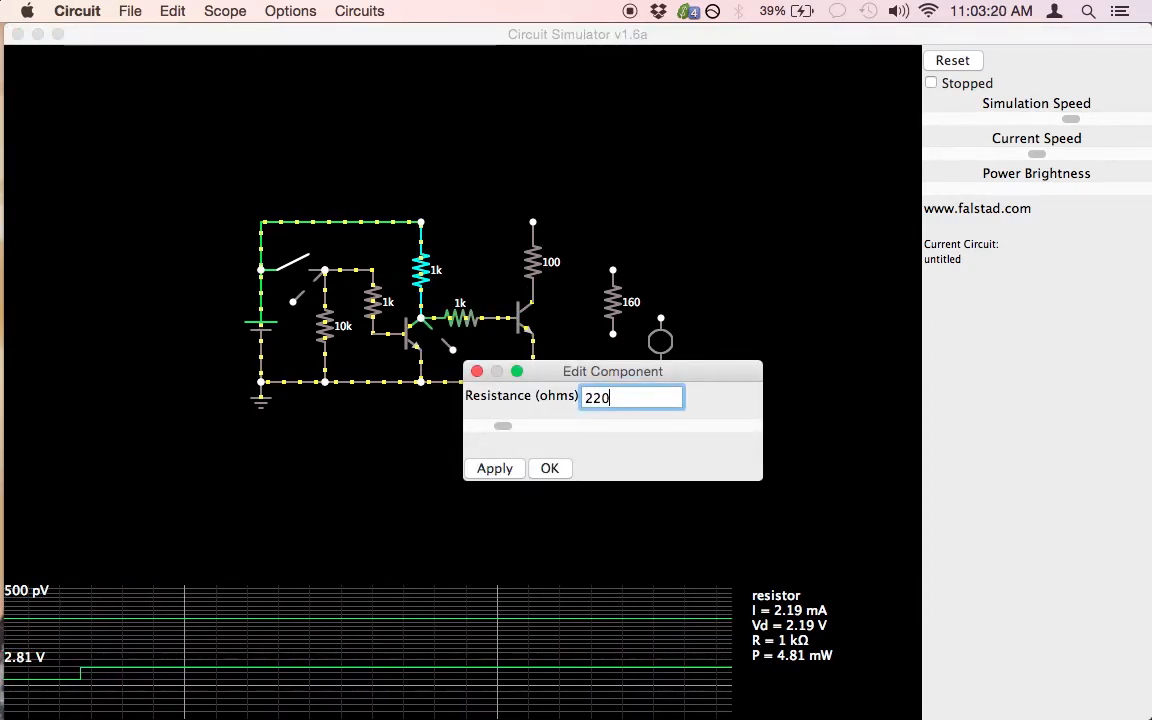
click(549, 468)
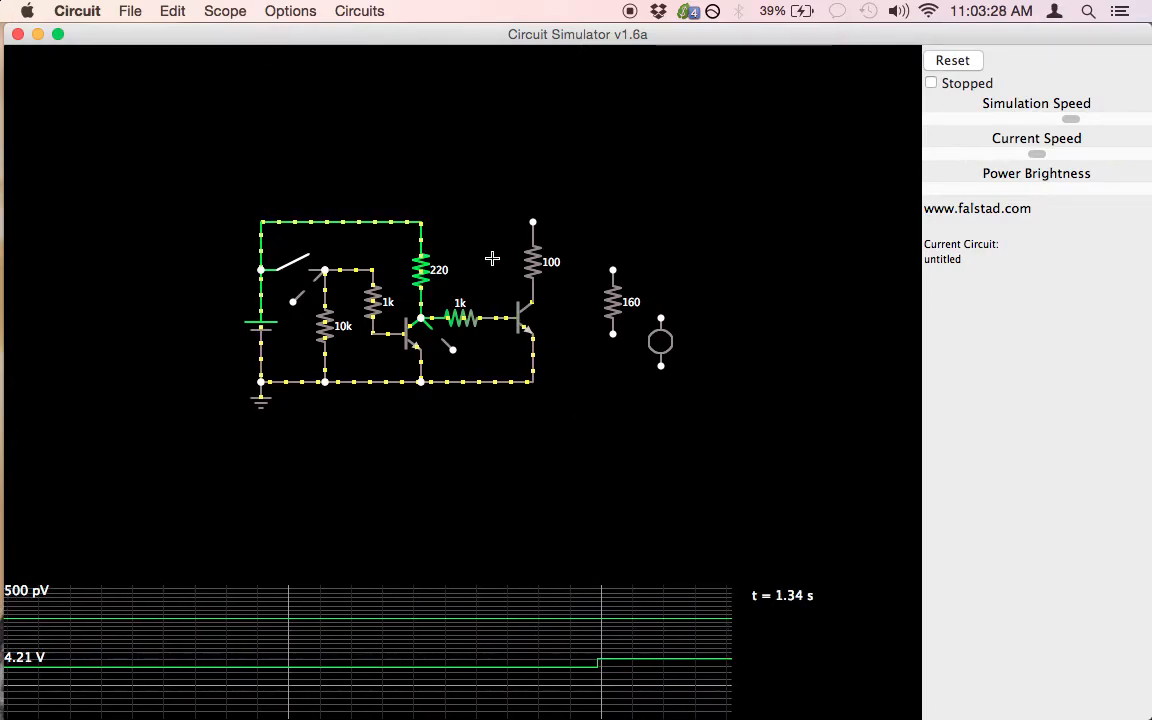
- Wire the second transistor's collector resistor to the positive supply rail and set its resistance to 1k ohms
drag(469, 224, 532, 222)
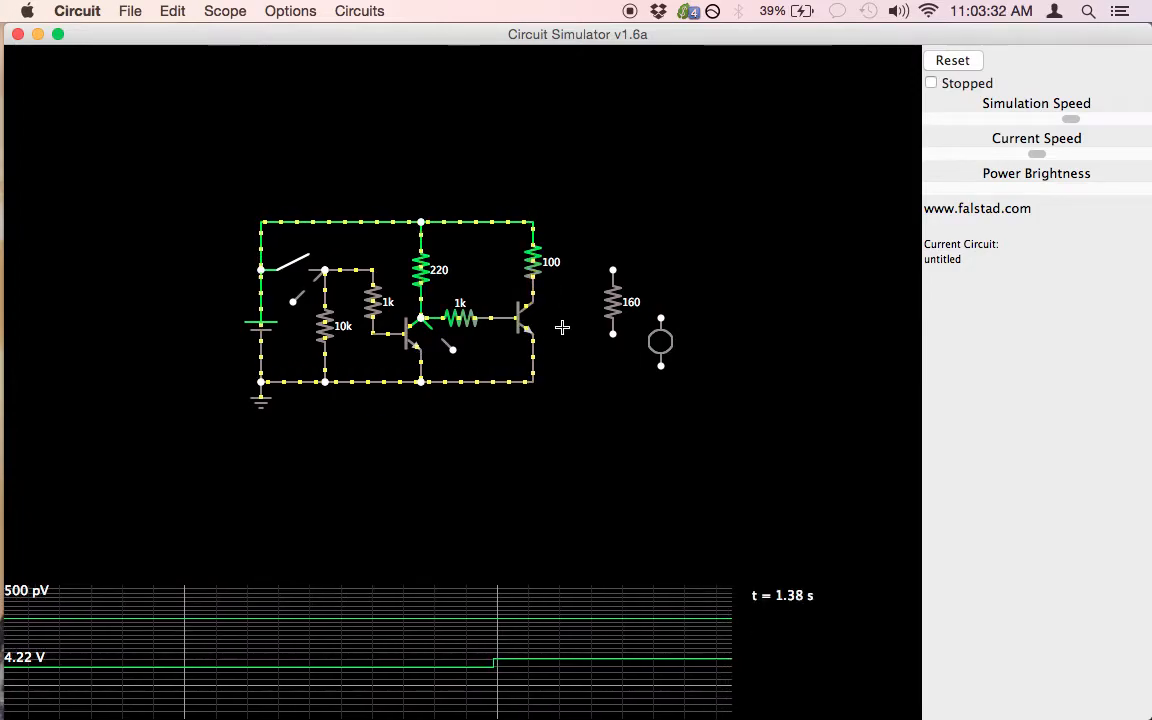
right_click(530, 270)
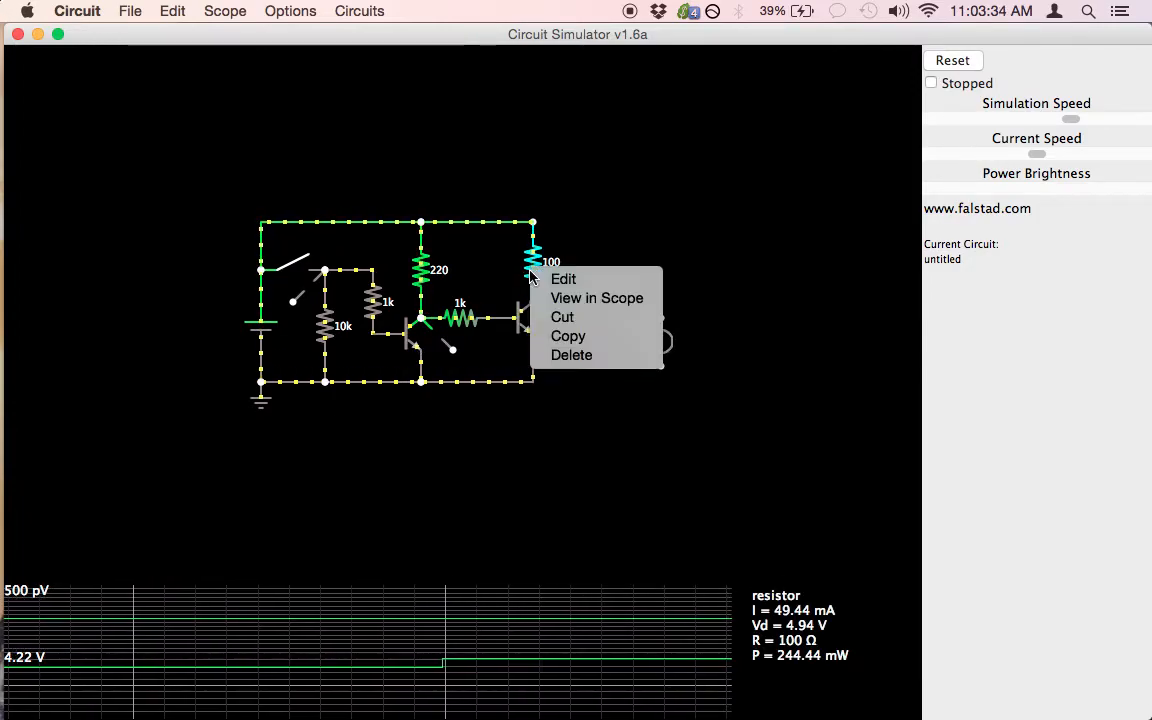
click(545, 278)
text(1k)
click(549, 468)
- Add a scope probe at the second transistor's collector
right_click(565, 422)
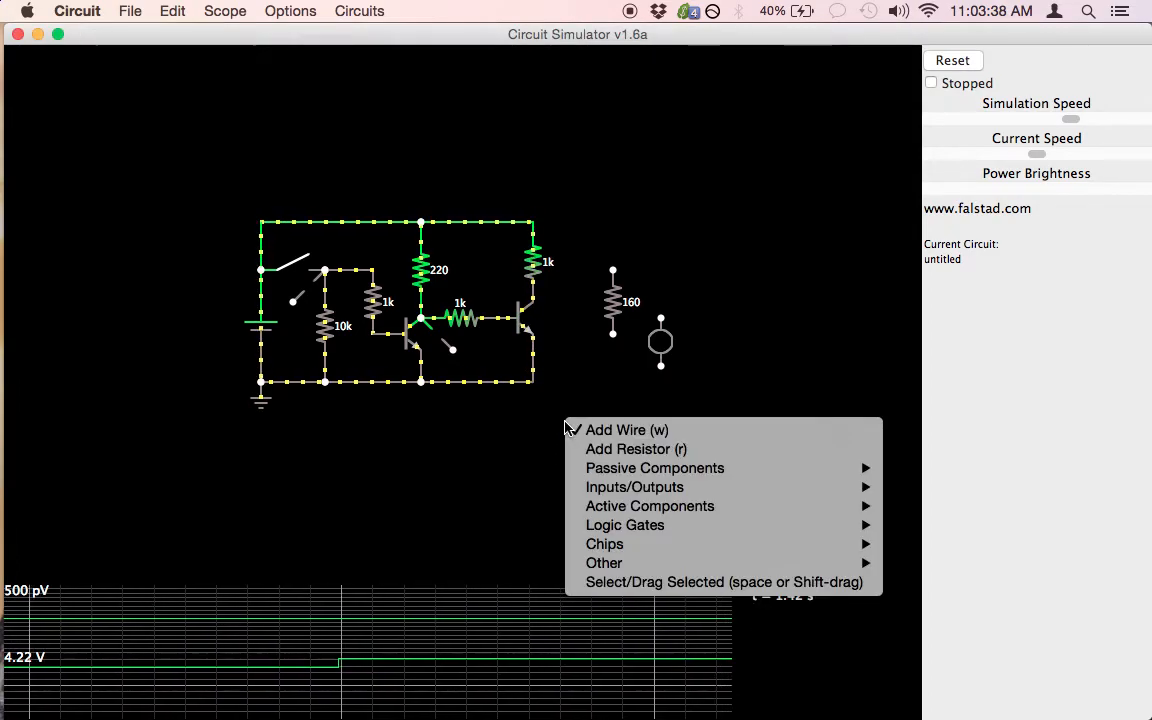
mouse_move(610, 563)
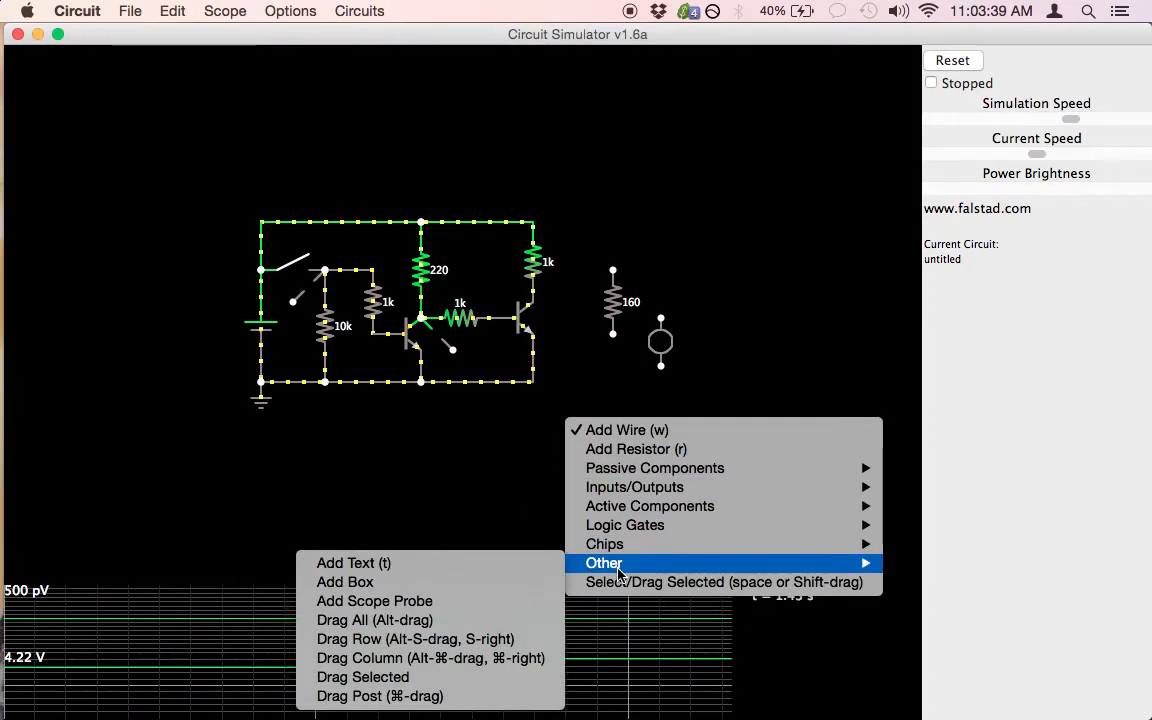
click(514, 601)
drag(533, 302, 571, 346)
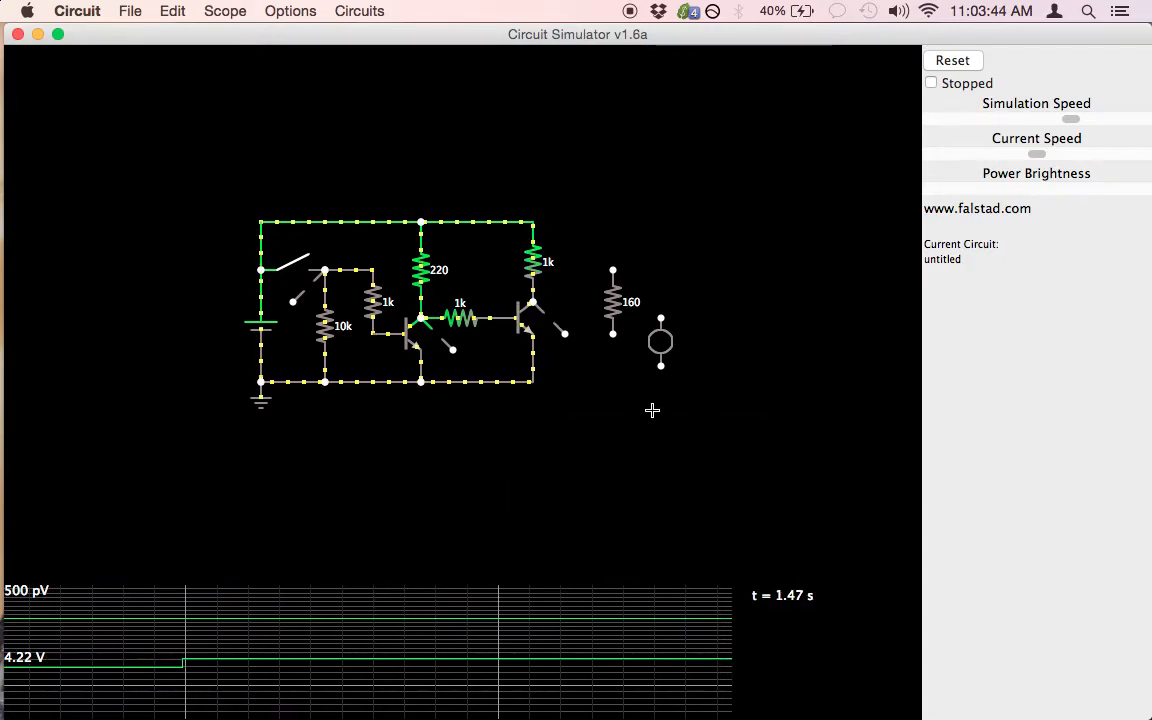
- Show the second collector's scope probe in a scope and stack it beneath the existing traces
right_click(560, 328)
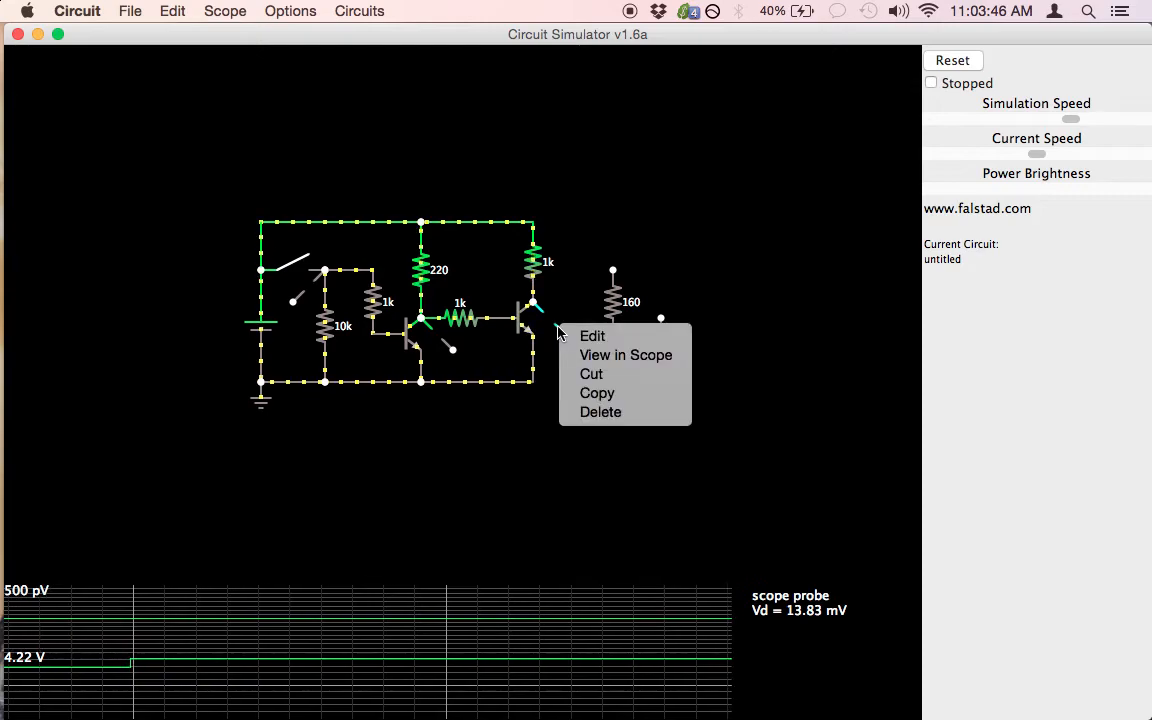
click(578, 352)
right_click(571, 661)
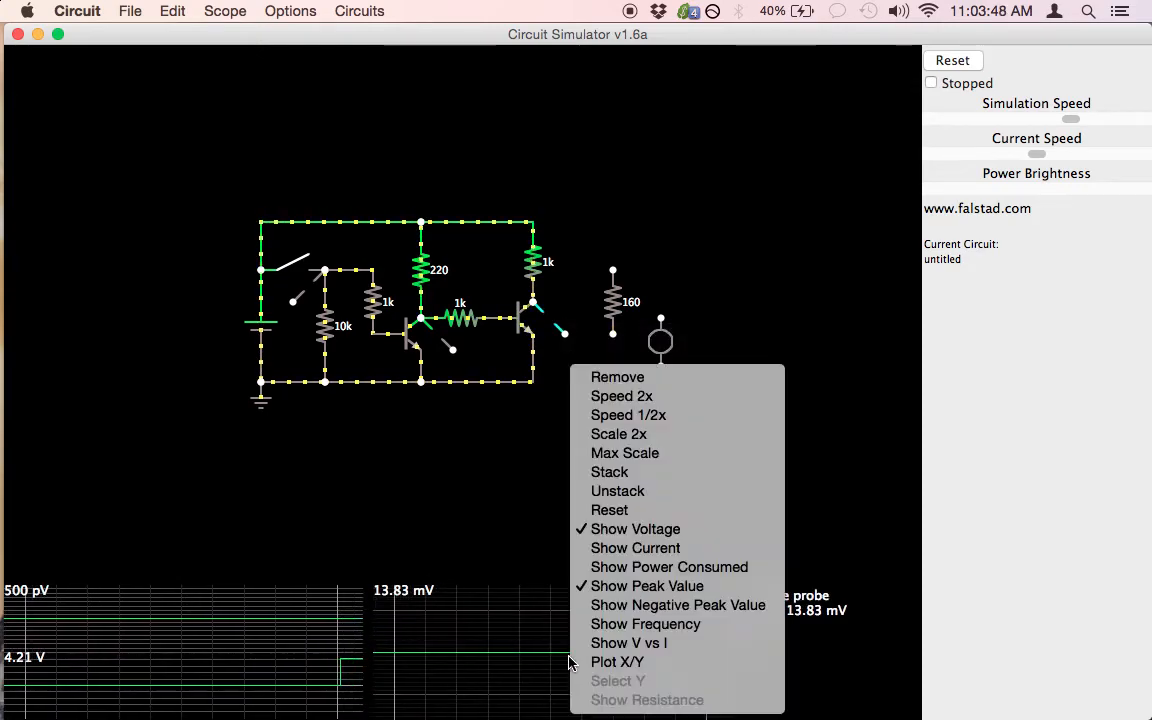
click(605, 473)
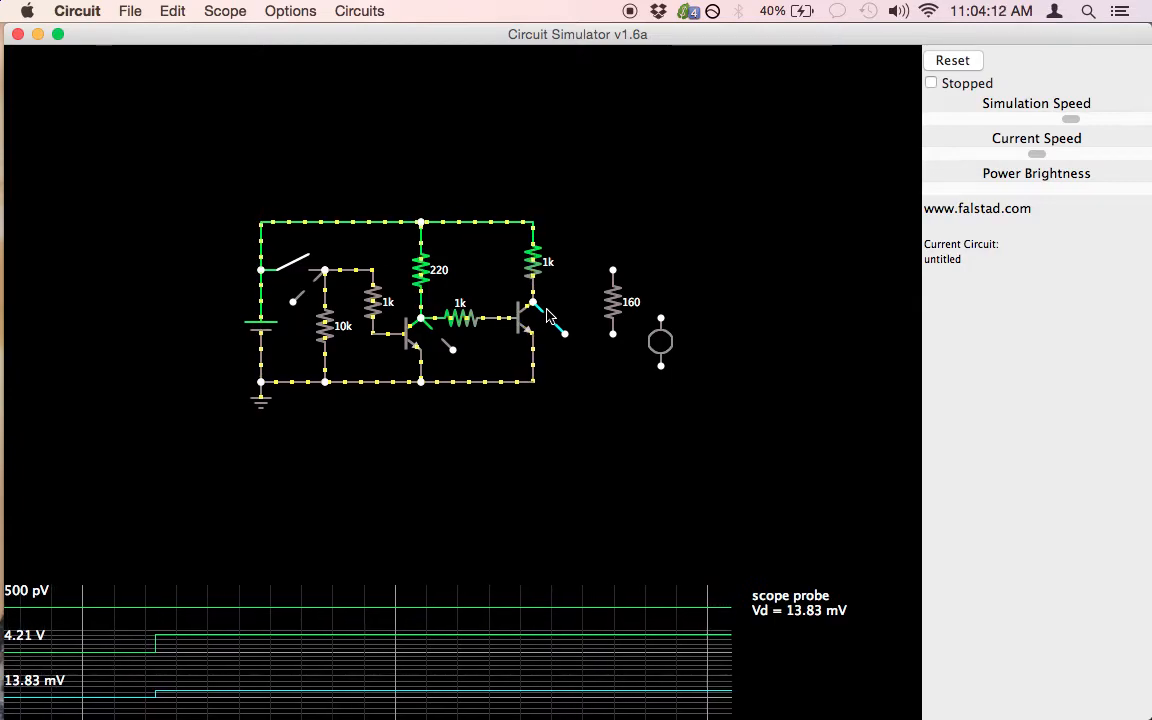
- Toggle the input switch repeatedly to compare the input, first collector and second collector traces
click(296, 266)
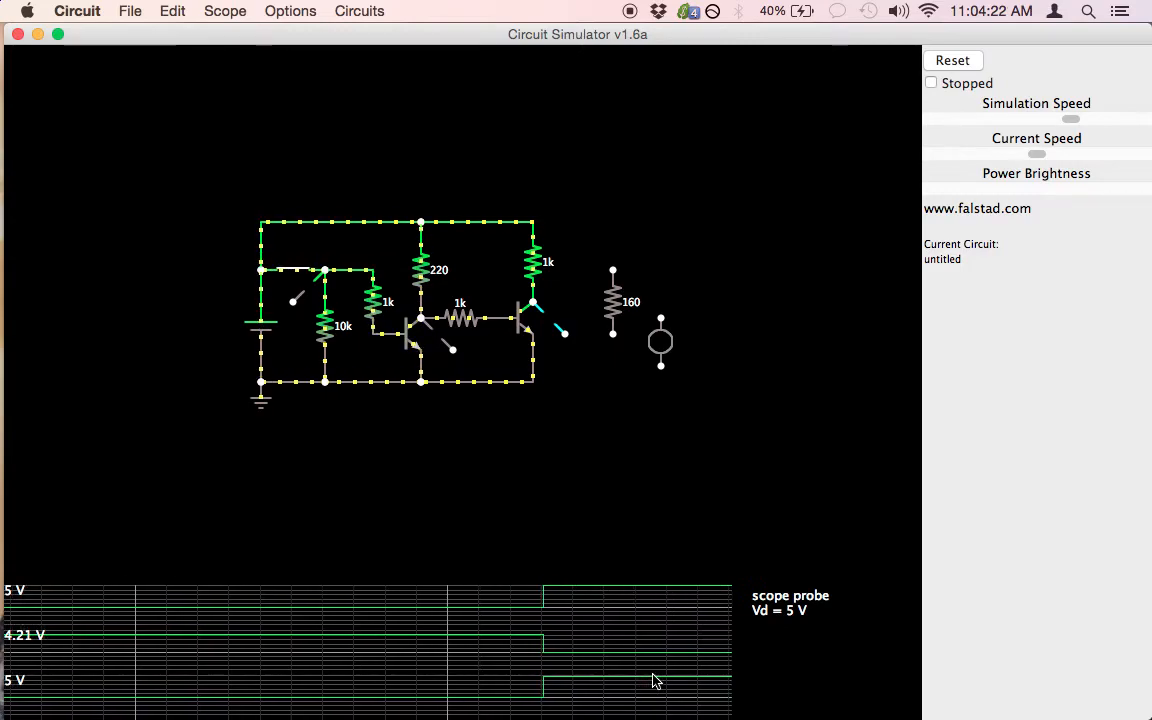
click(292, 270)
click(289, 266)
click(286, 262)
click(287, 263)
click(286, 262)
click(286, 262)
click(286, 262)
click(286, 263)
click(286, 263)
click(286, 263)
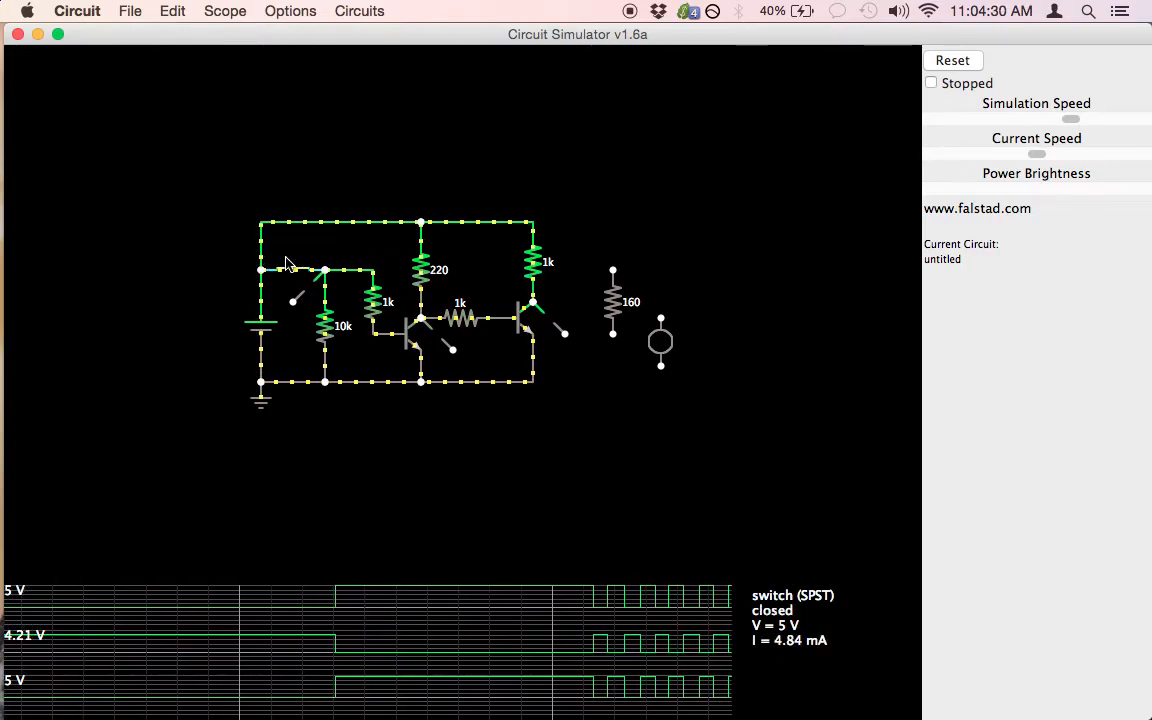
click(286, 263)
click(286, 263)
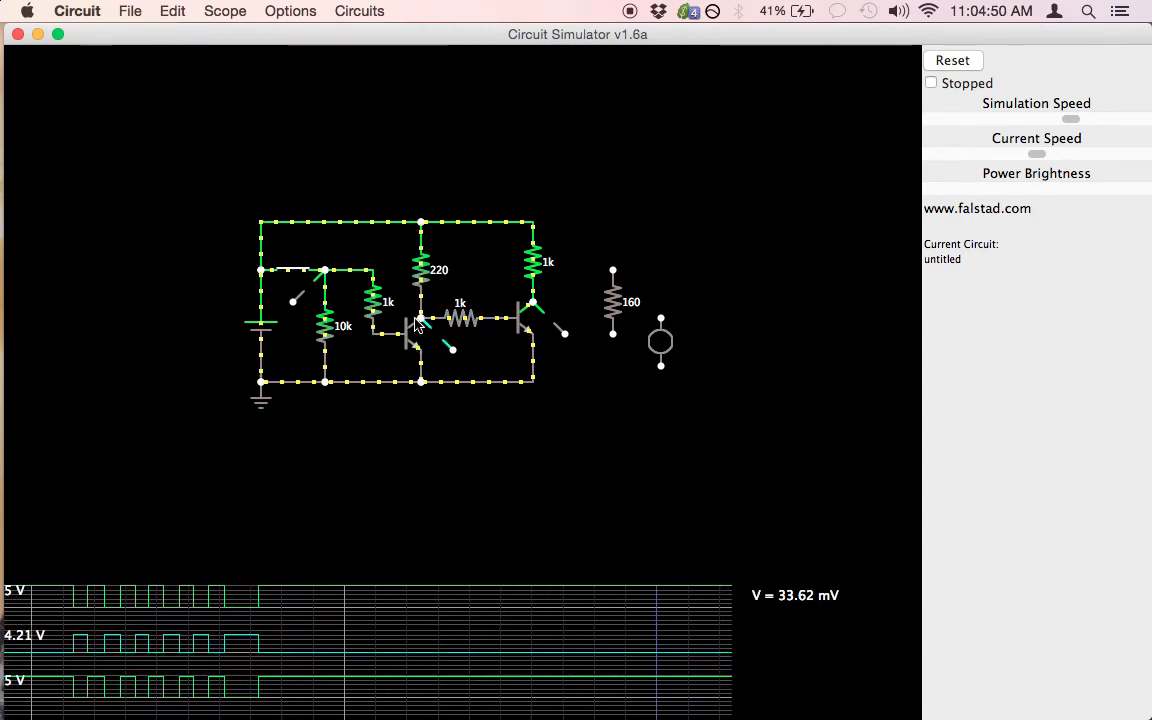
- Alternate the switch between open and closed while inspecting the voltages at both transistors' collectors
mouse_move(424, 272)
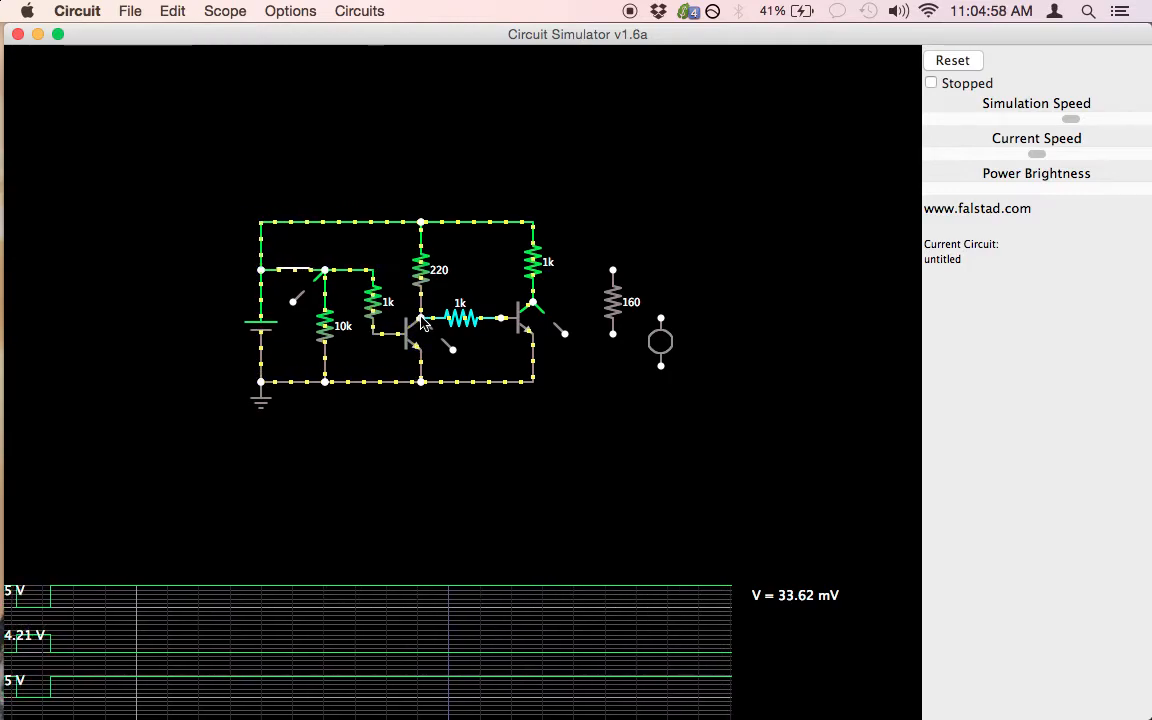
click(291, 271)
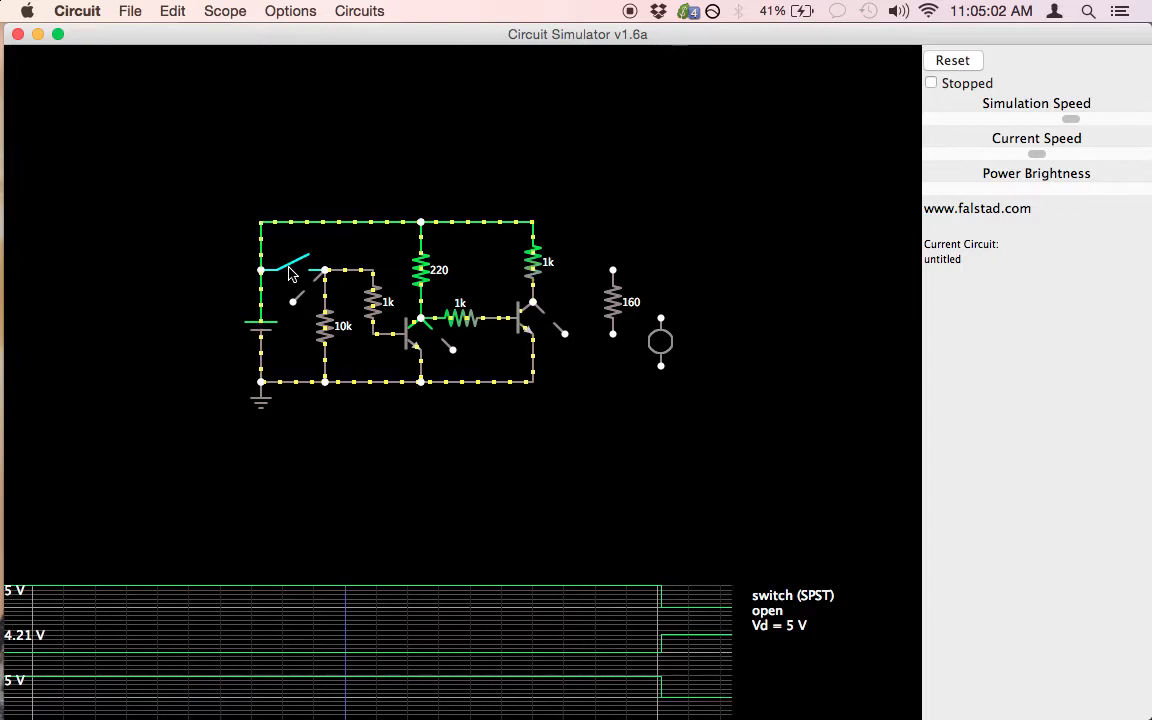
click(305, 272)
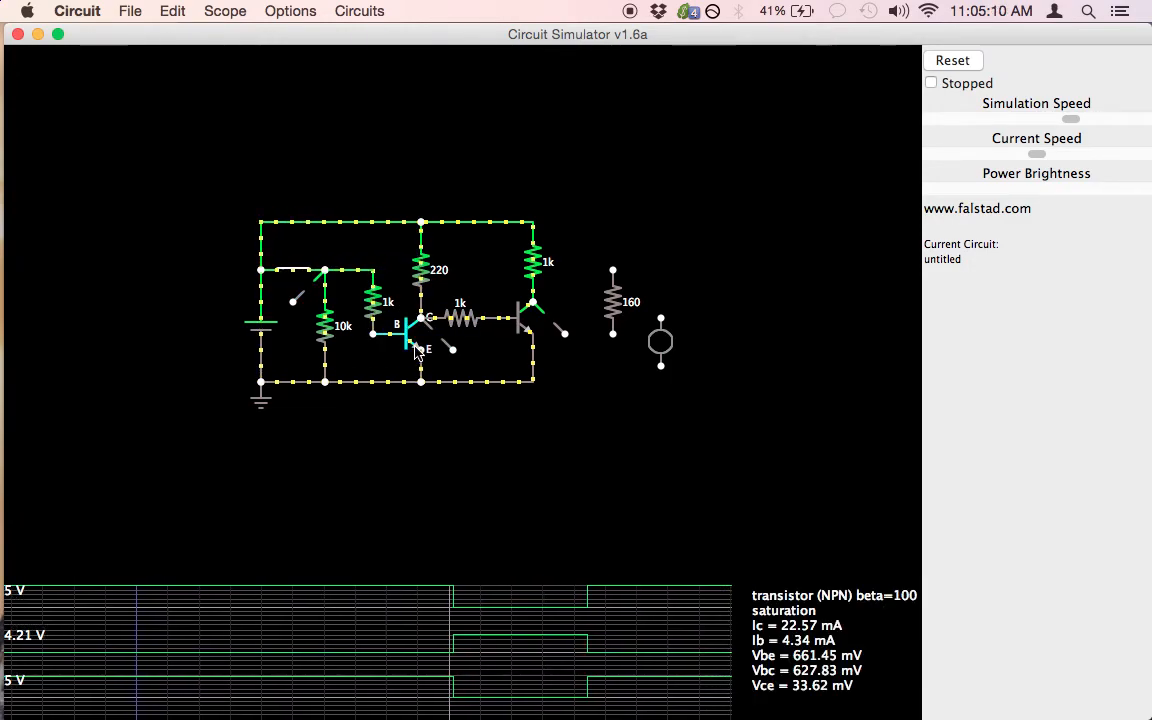
click(291, 270)
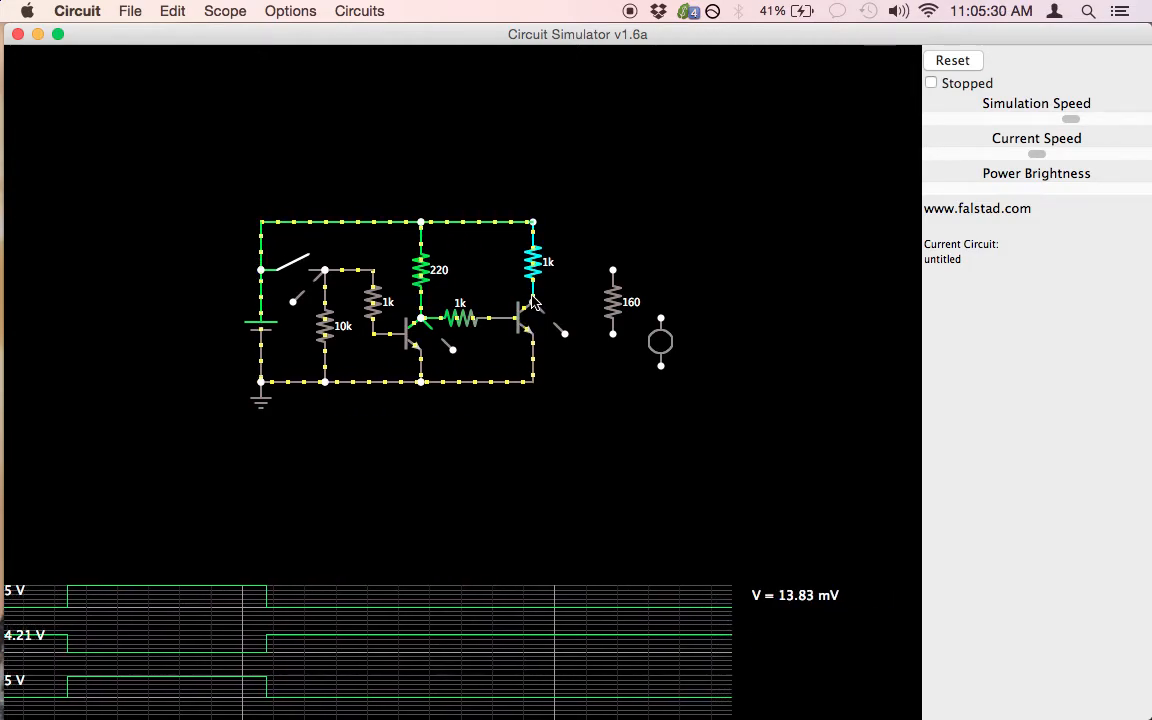
click(296, 266)
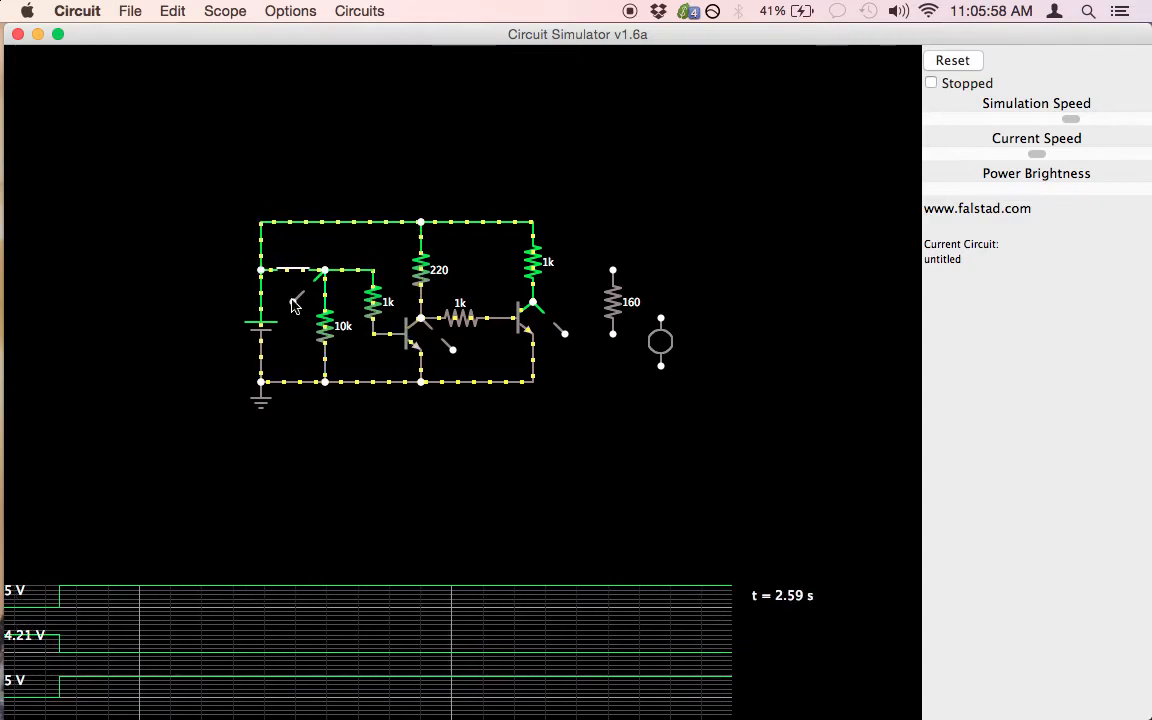
click(293, 268)
click(293, 268)
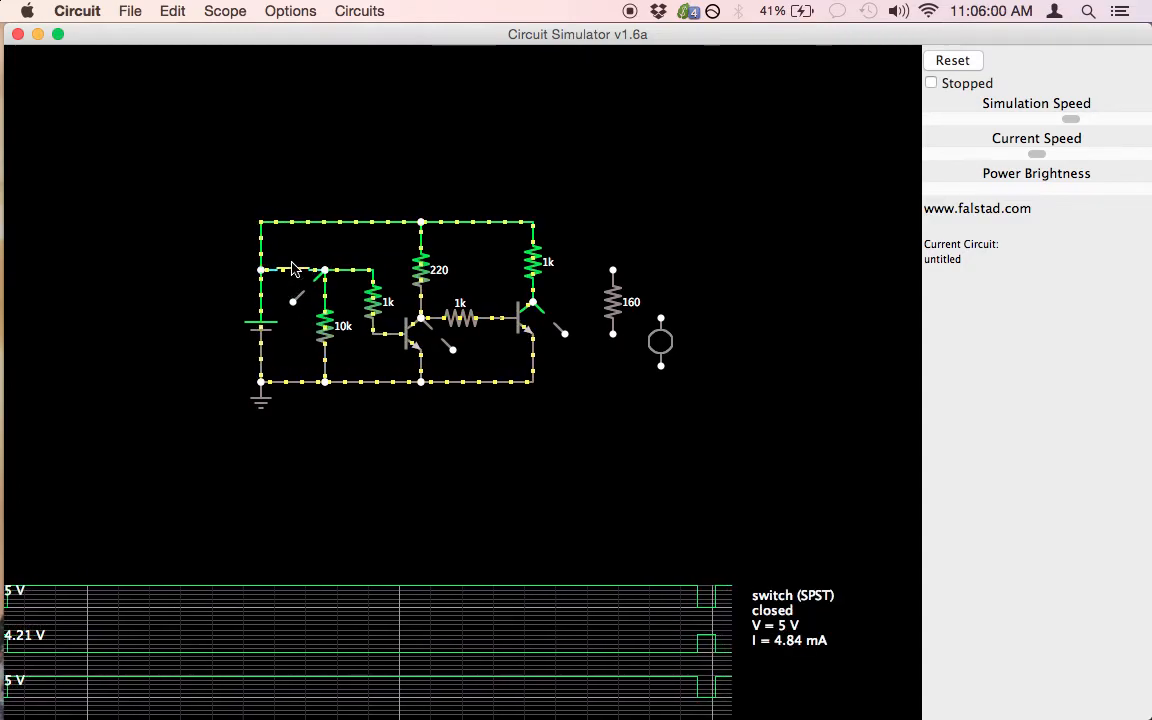
- Open the switch and delete the 10k pull-down resistor
click(293, 268)
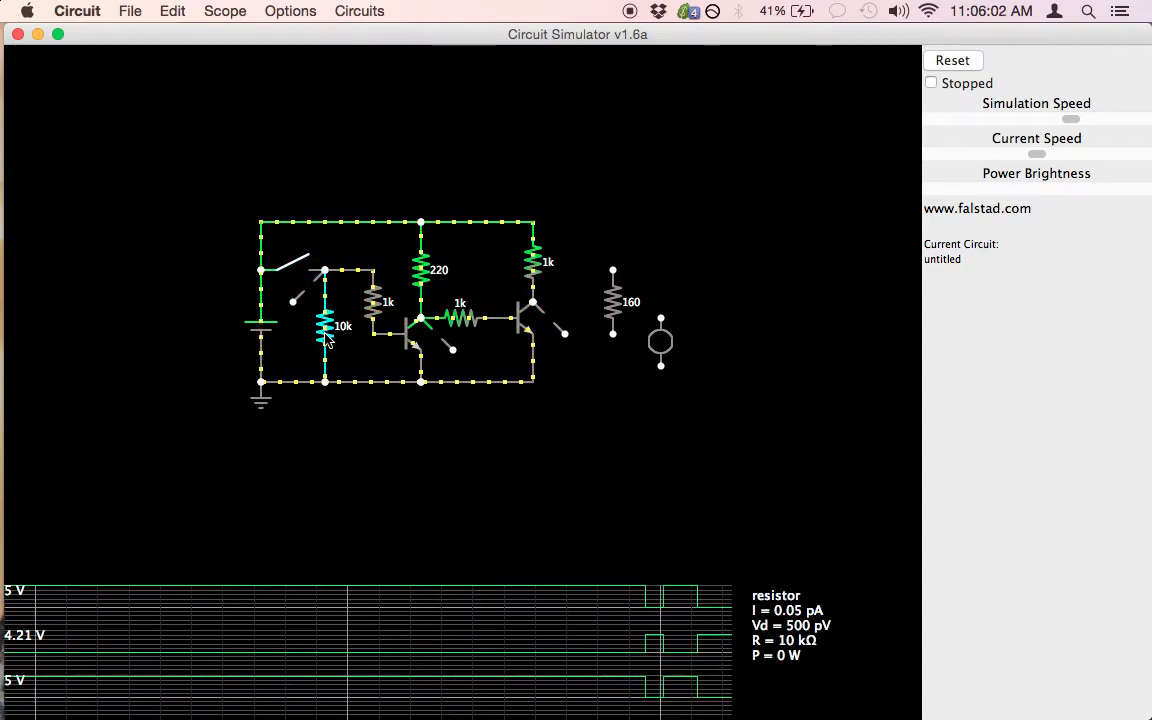
right_click(327, 335)
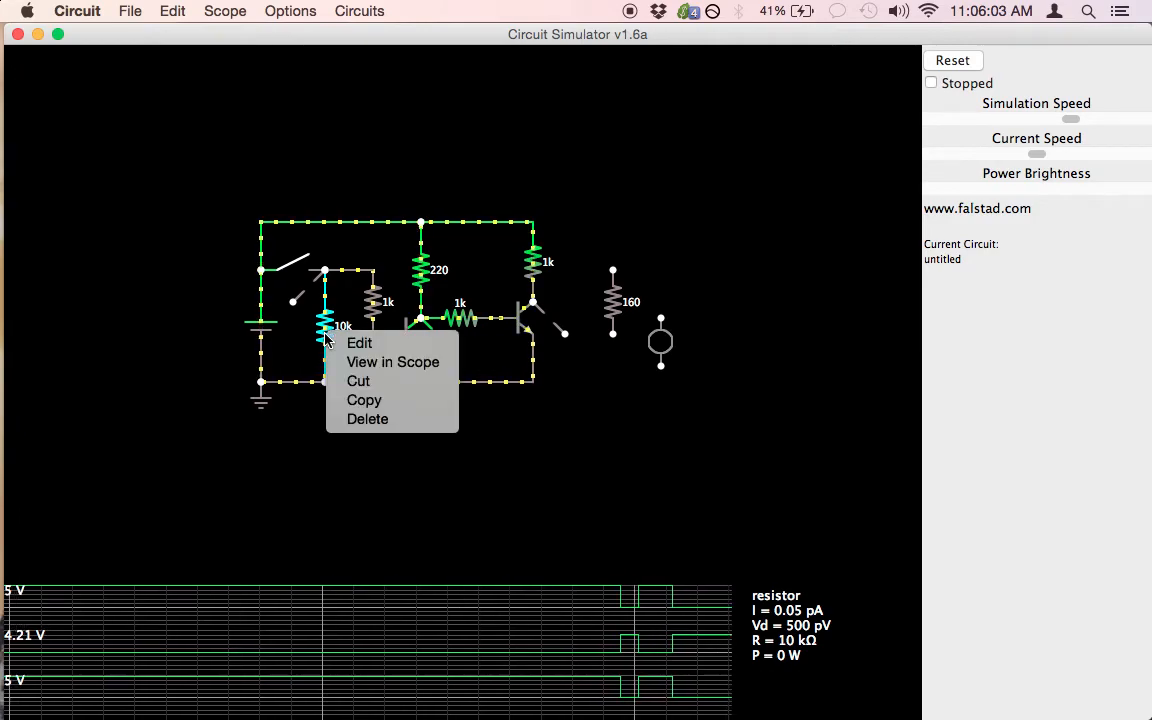
click(339, 419)
- Toggle the switch several times to test the two-stage circuit without its pull-down resistor
click(289, 261)
click(289, 261)
click(289, 261)
click(289, 261)
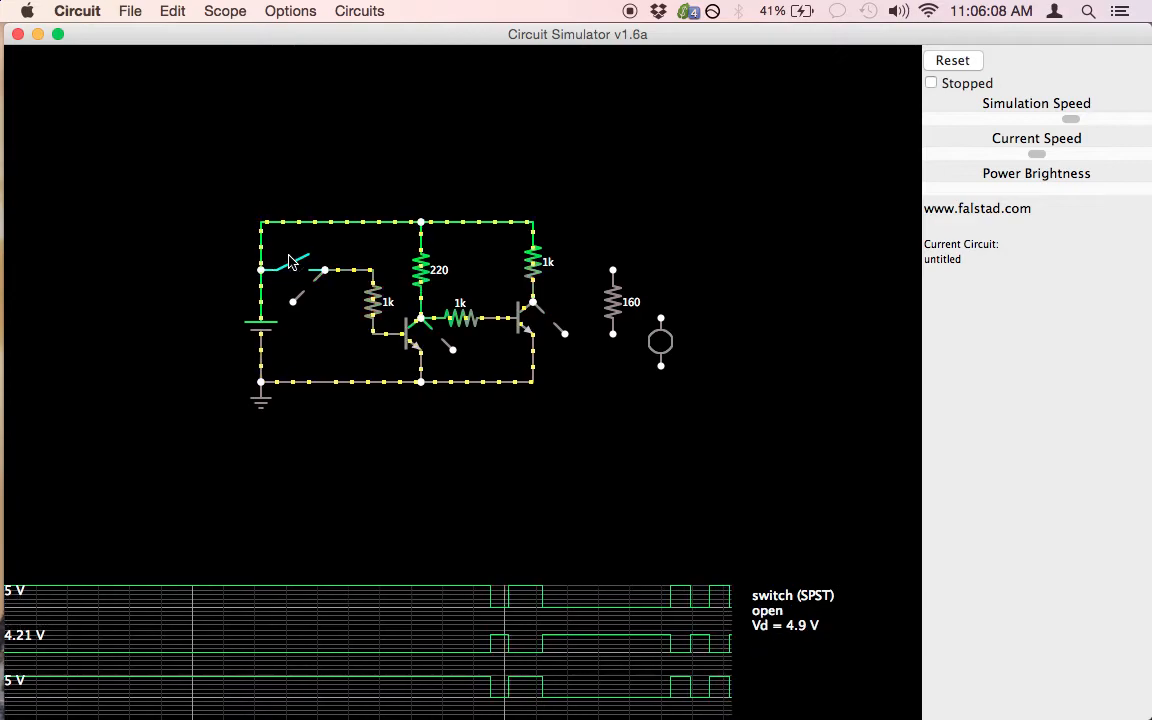
click(289, 261)
click(289, 261)
click(289, 261)
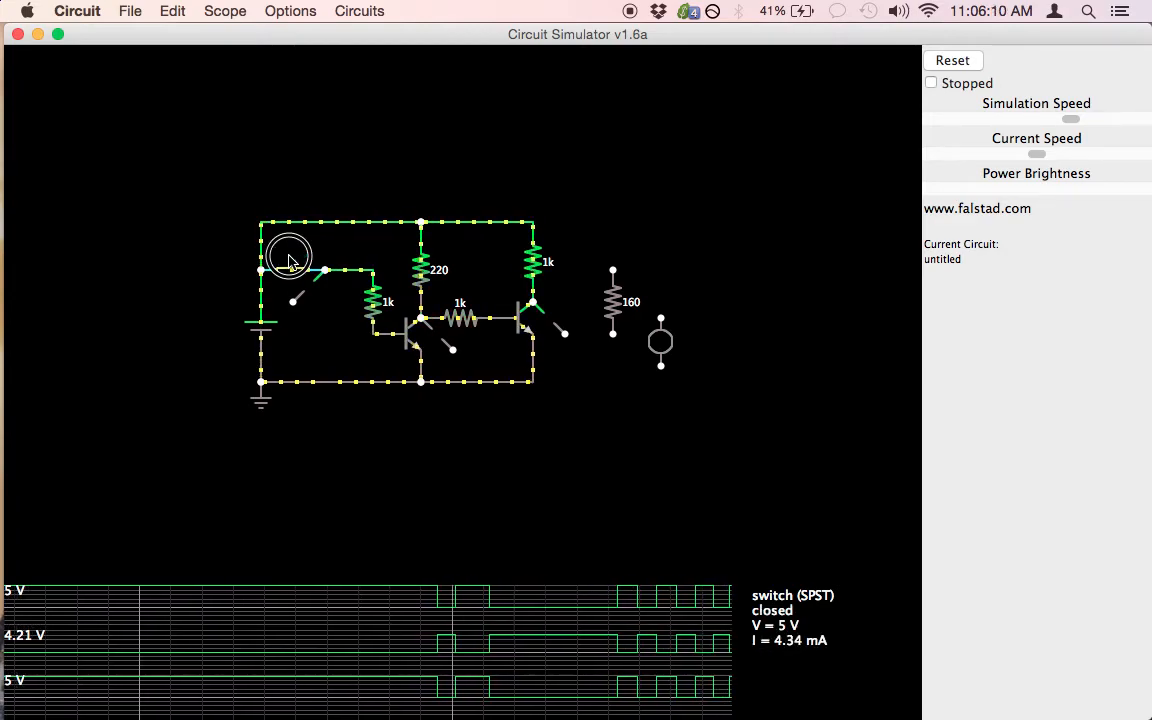
click(289, 261)
click(289, 261)
click(289, 261)
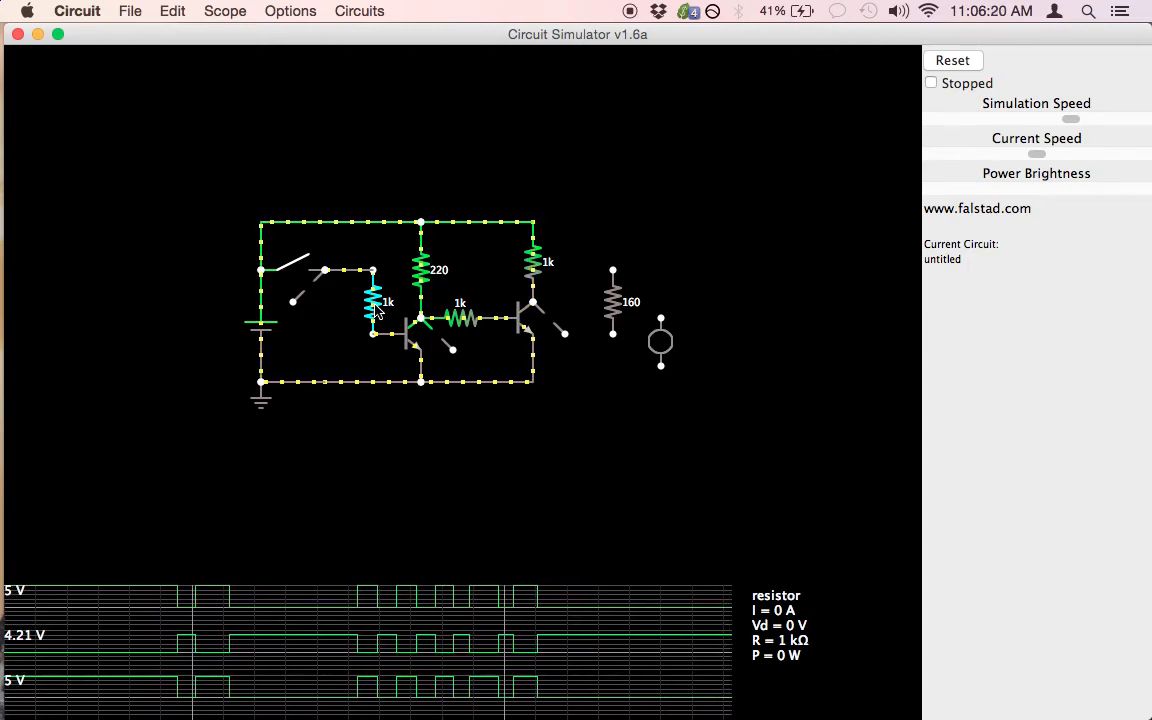
- Close and reopen the switch a few more times and examine the first transistor's state
click(292, 267)
click(292, 267)
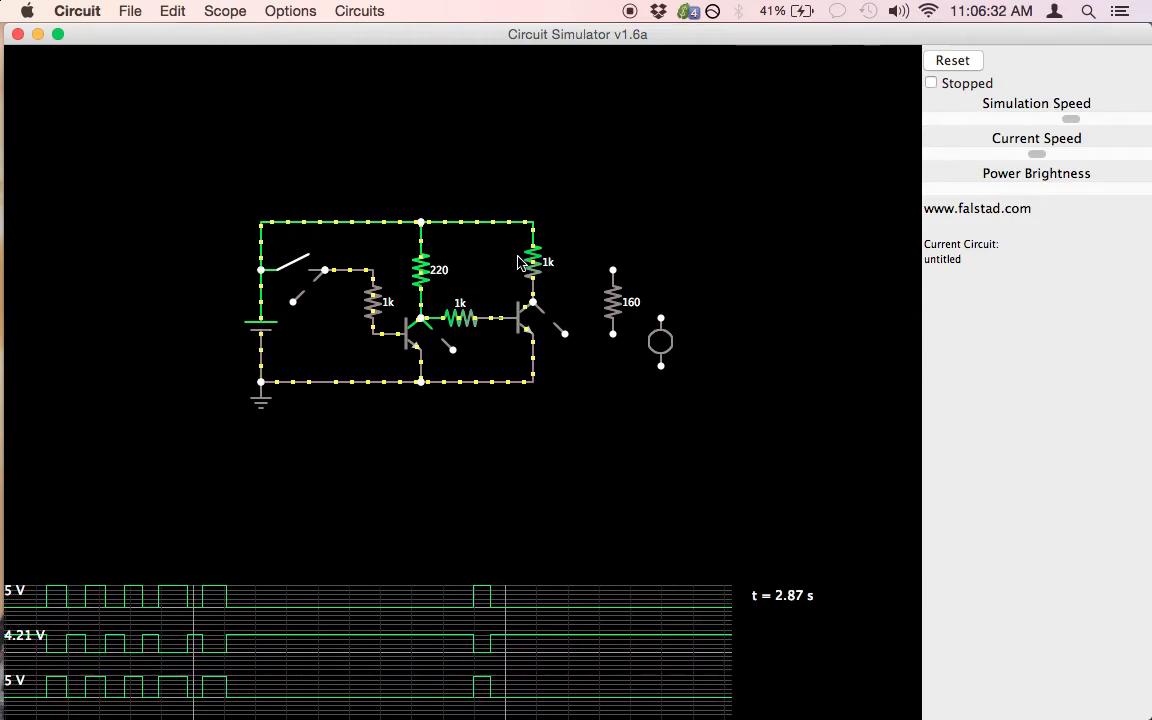
click(288, 262)
click(288, 262)
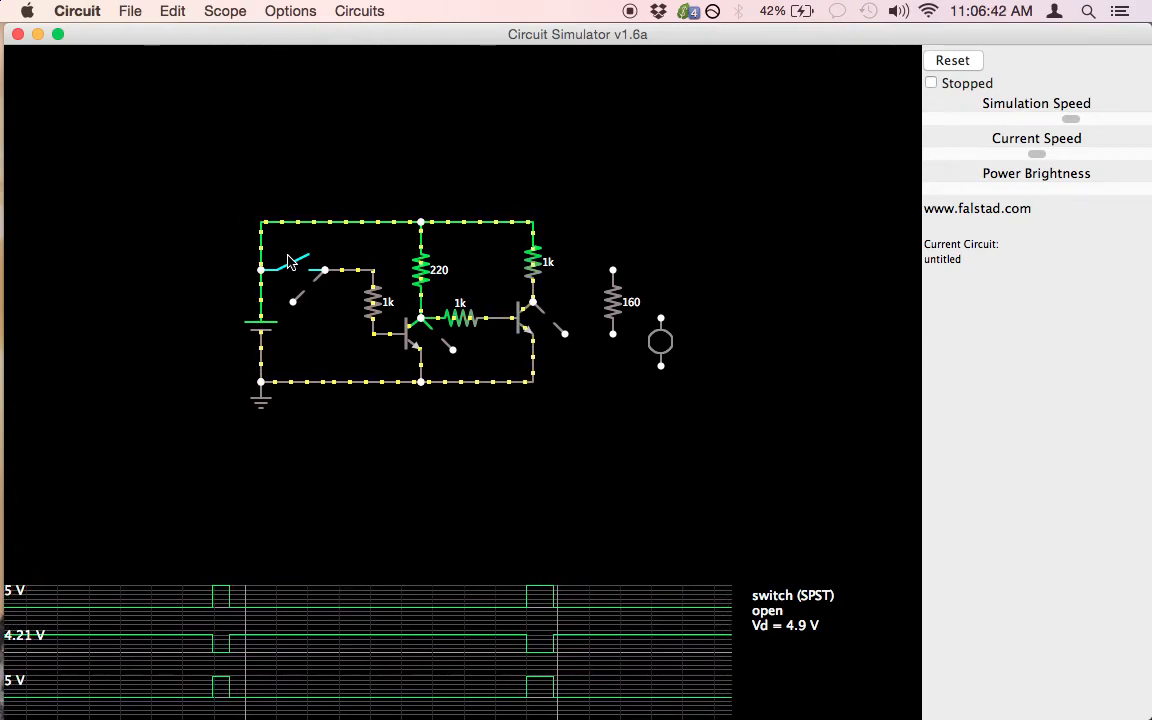
click(288, 262)
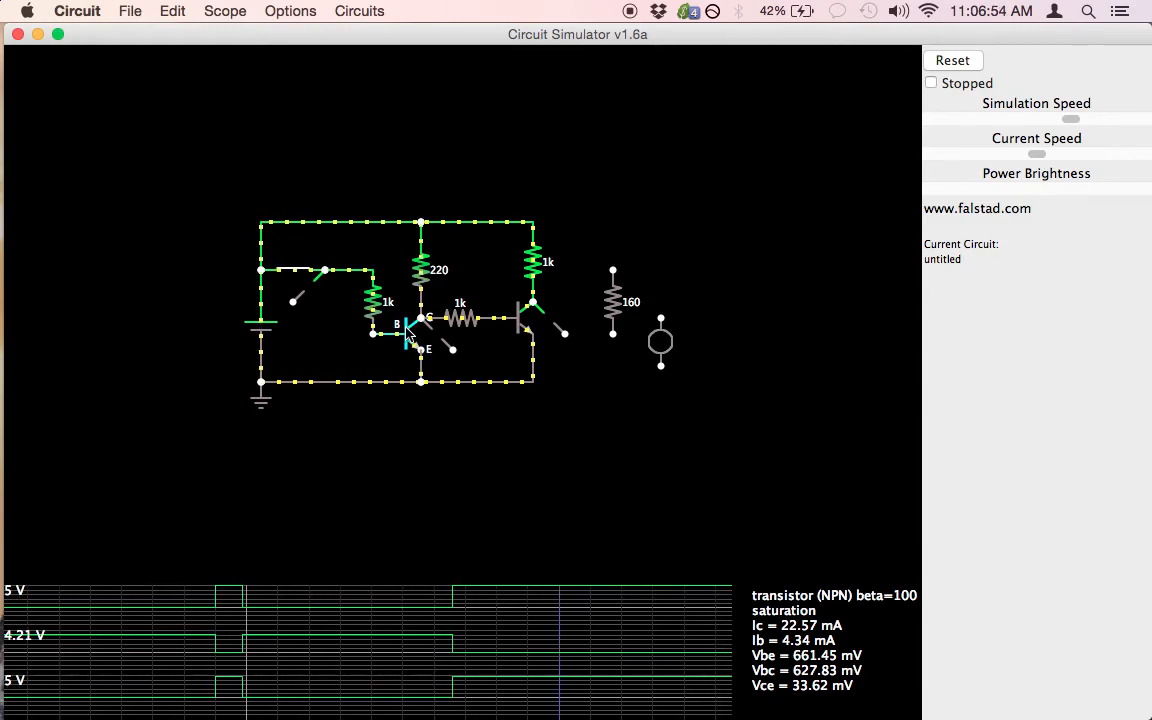
click(289, 270)
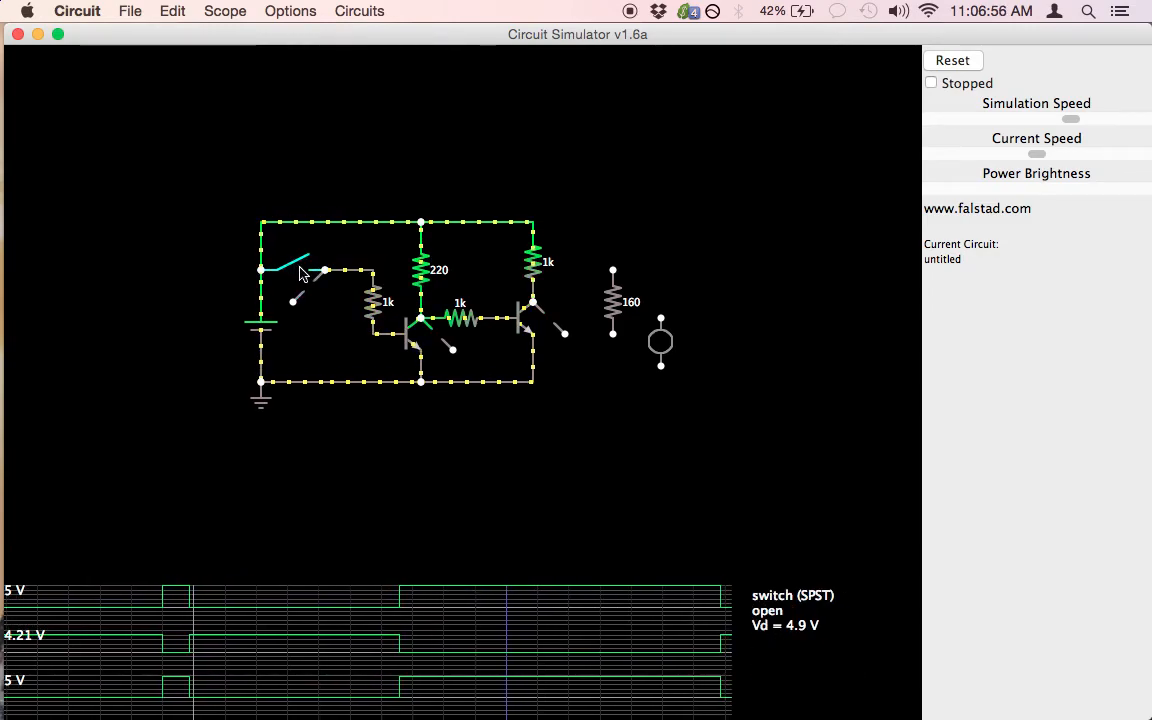
- Detach the 220 ohm resistor from the first transistor's collector, reconnect it, and operate the switch to compare the traces
drag(421, 301, 436, 300)
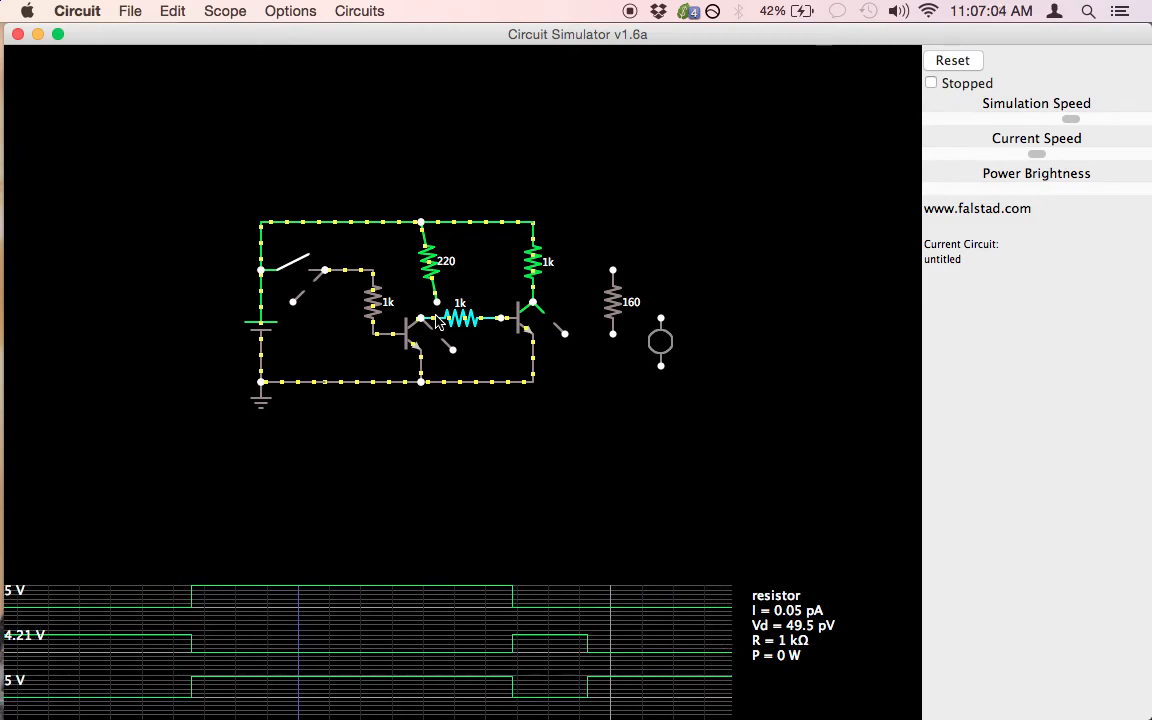
mouse_move(436, 300)
mouse_down()
mouse_move(426, 291)
mouse_move(423, 305)
mouse_up()
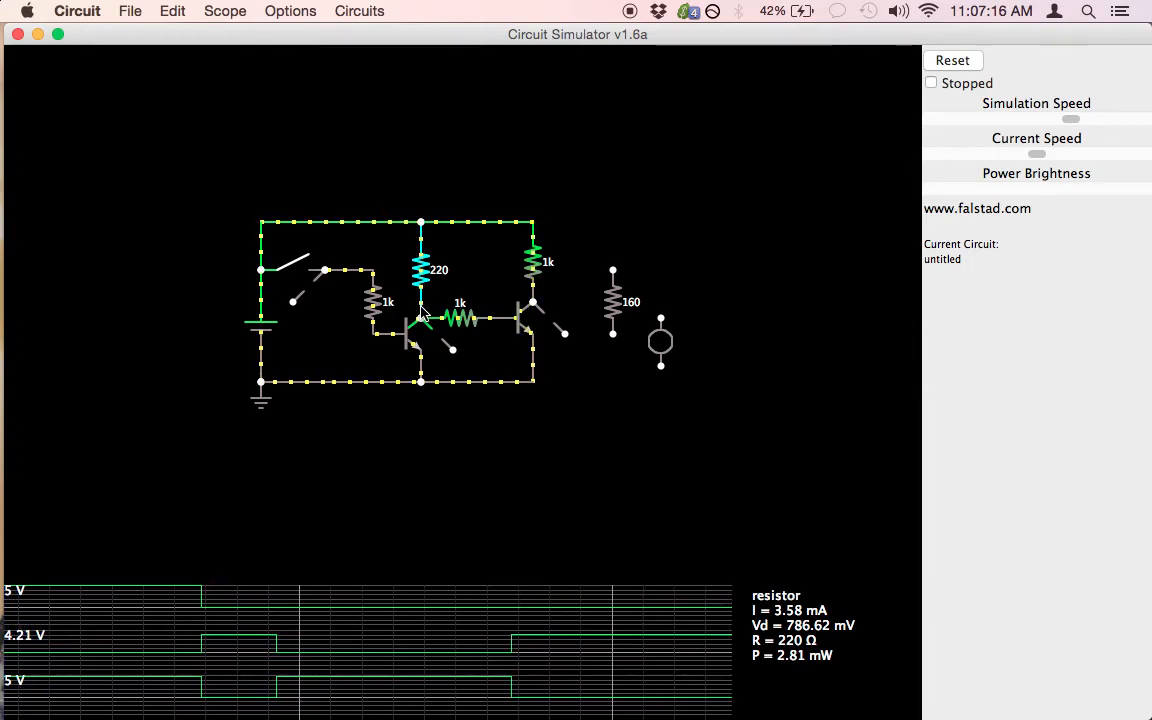
click(290, 264)
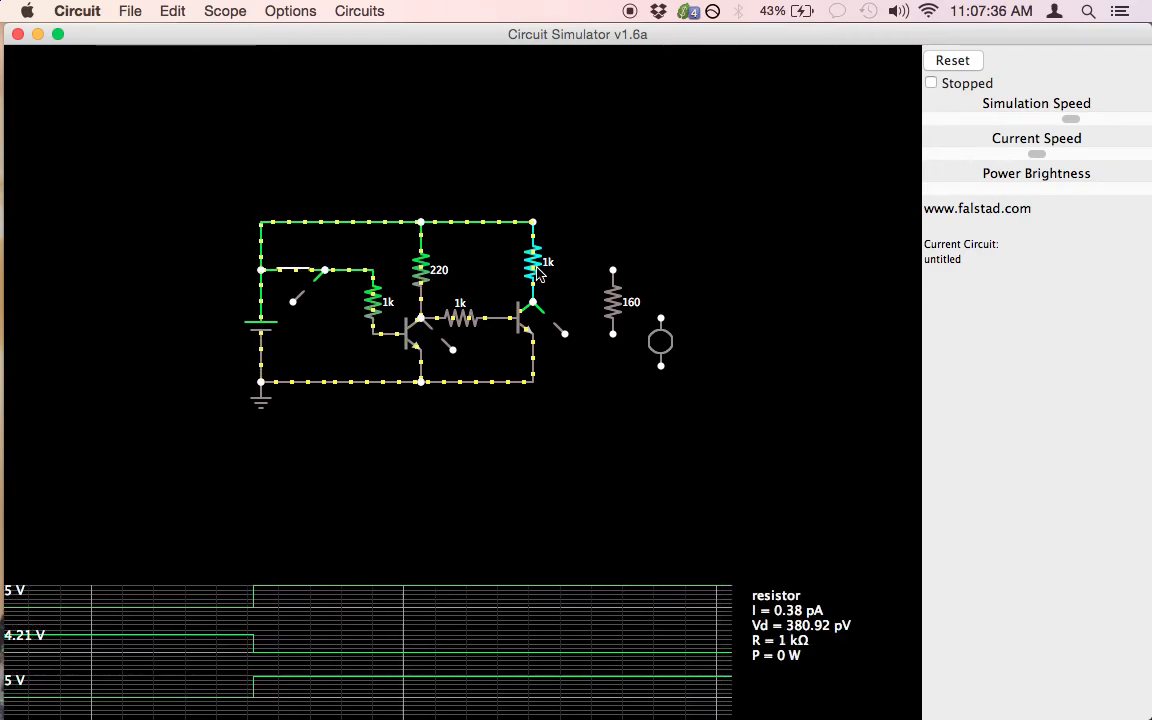
click(293, 271)
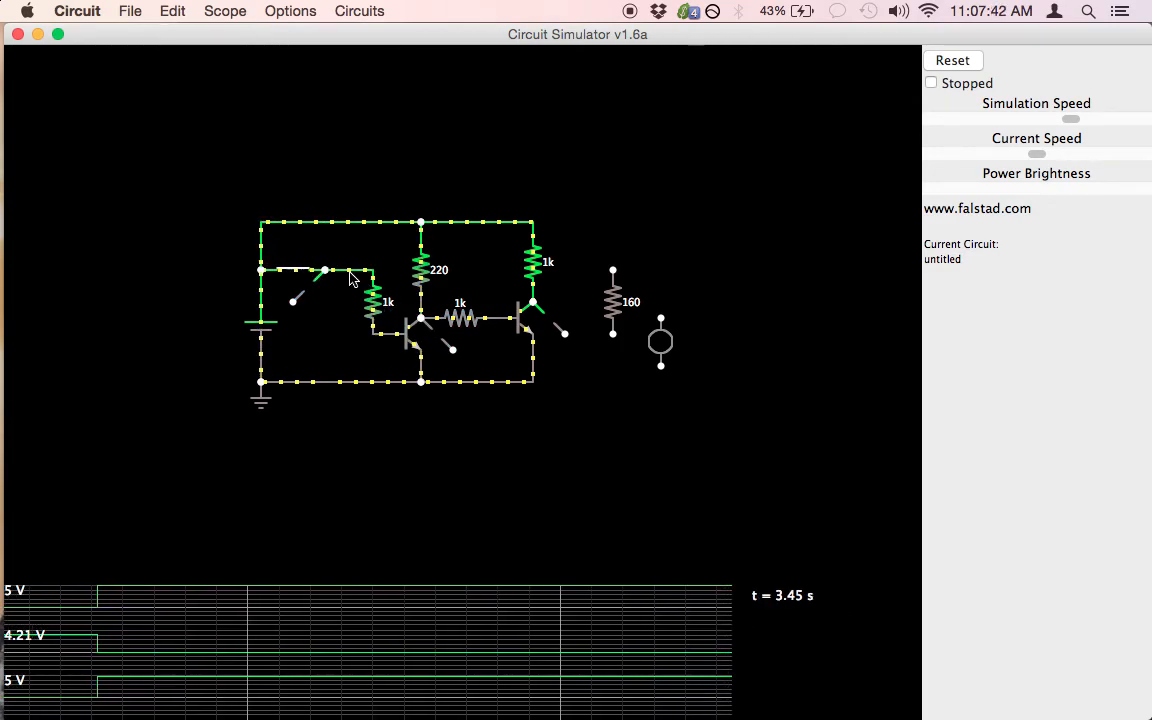
click(291, 271)
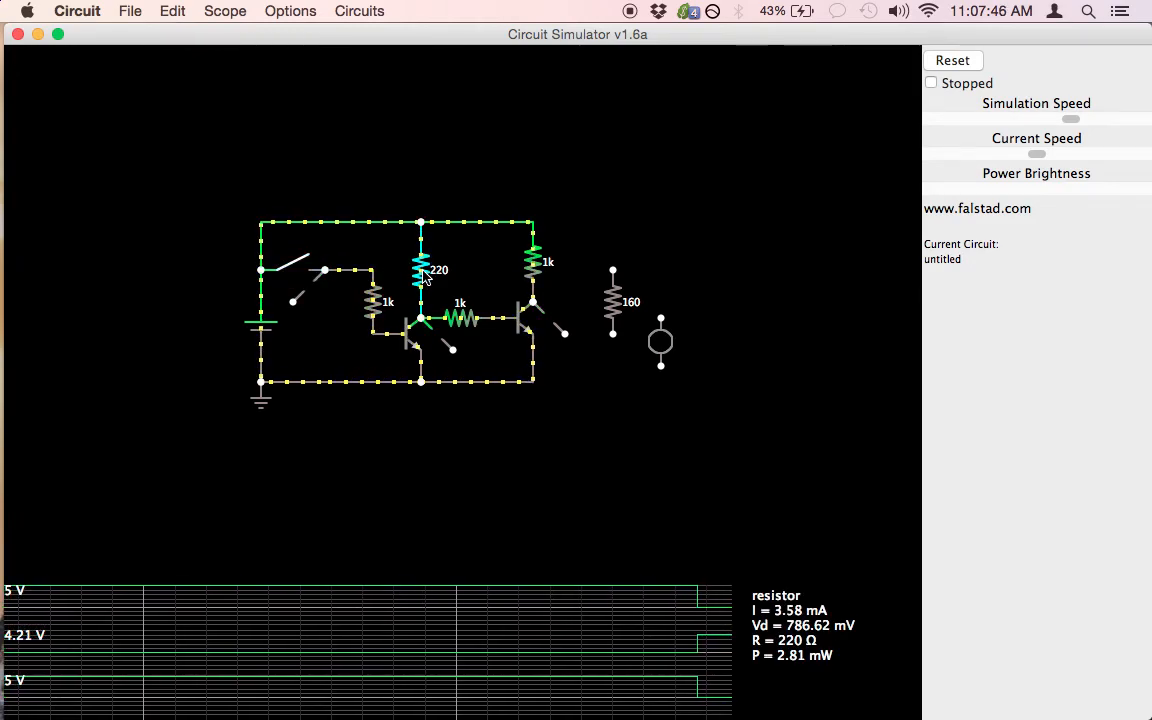
- Set the first transistor's collector resistor to 1k ohms and inspect the voltage divider it forms with the second transistor's base resistor
right_click(424, 277)
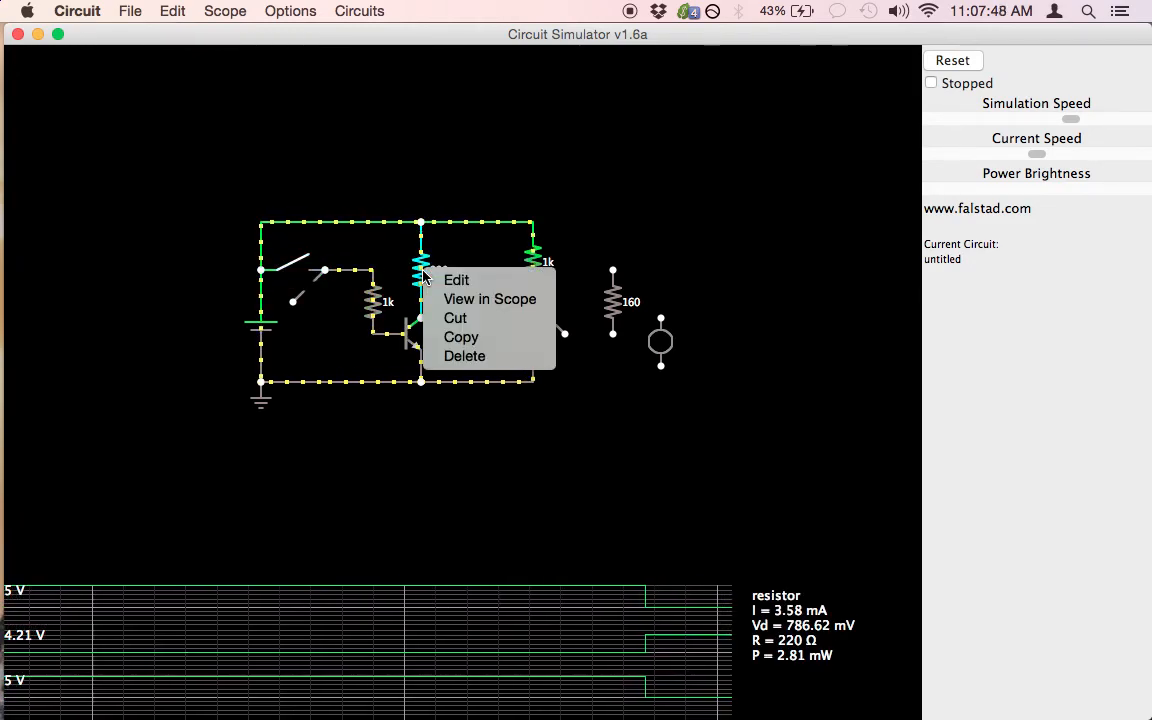
click(456, 280)
text(1k)
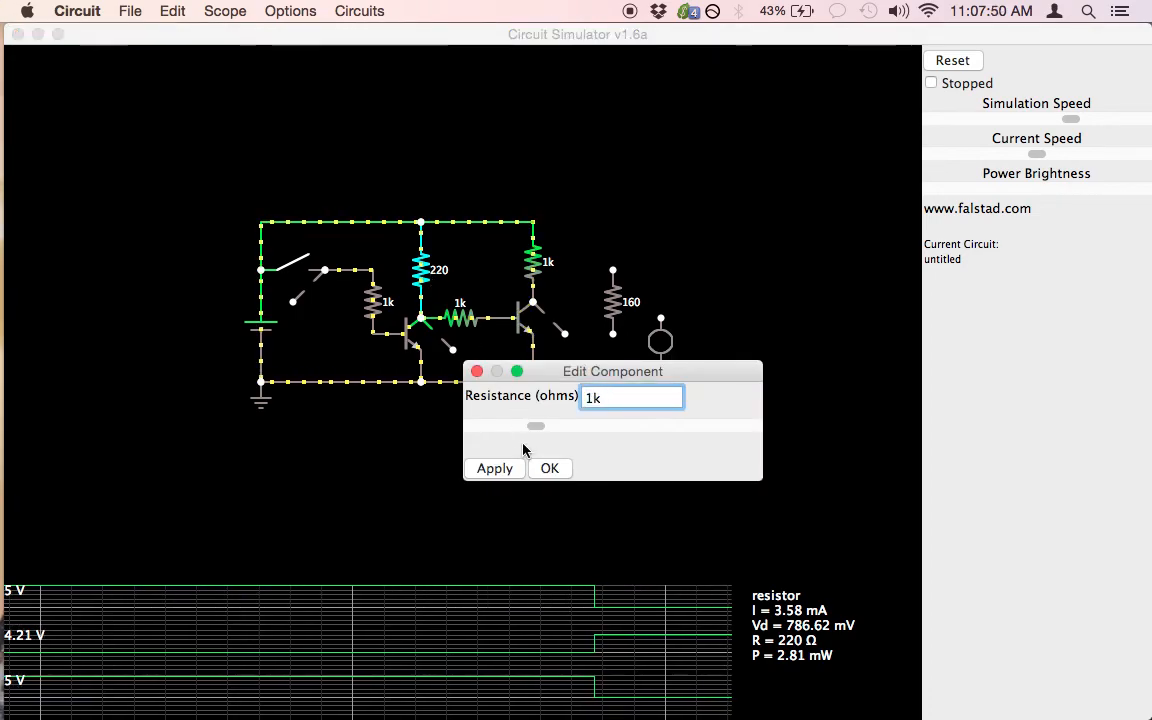
click(549, 467)
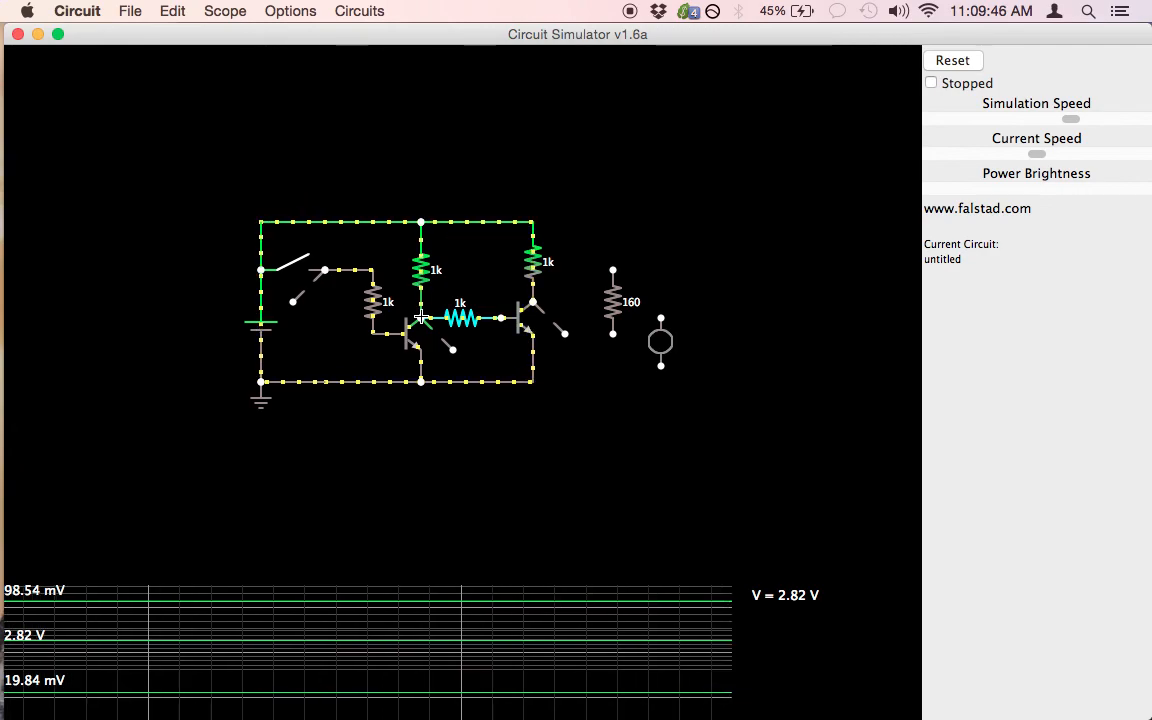
mouse_move(424, 272)
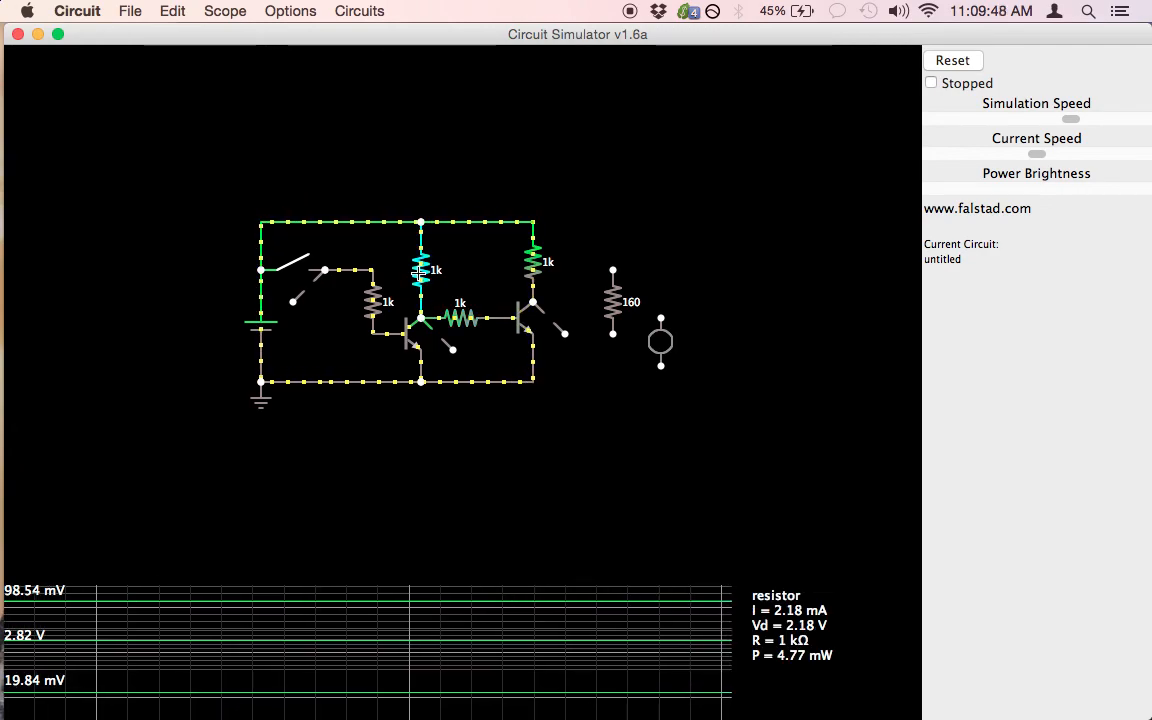
mouse_move(458, 313)
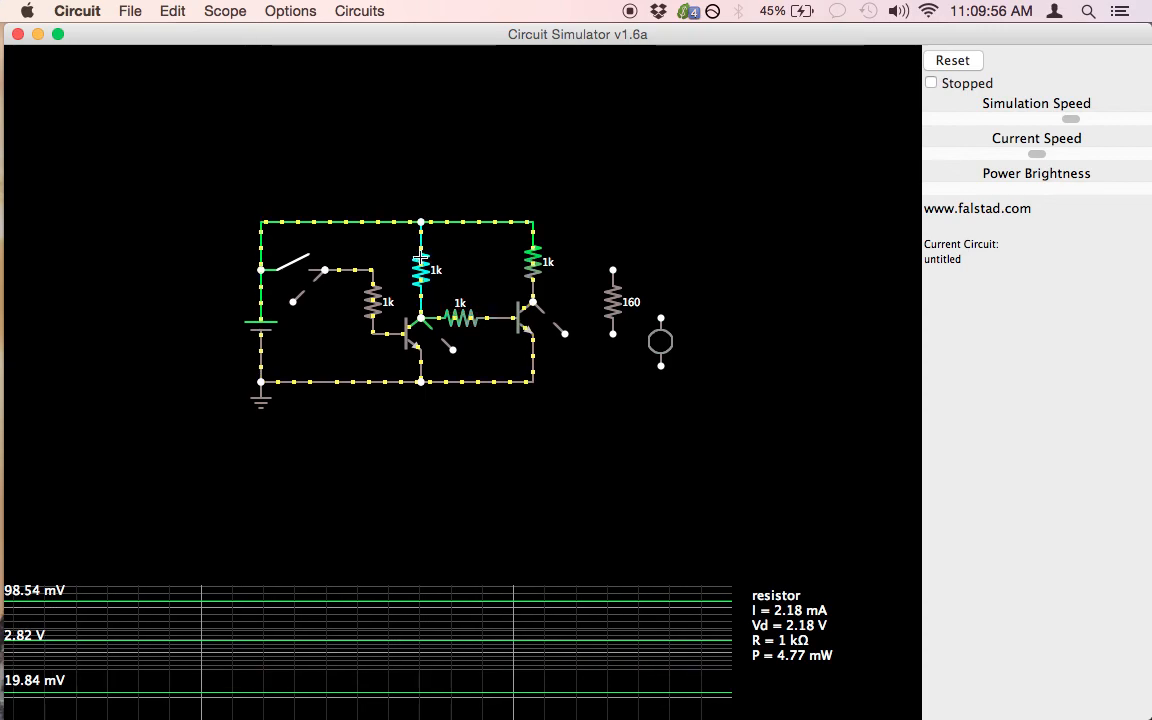
mouse_move(505, 318)
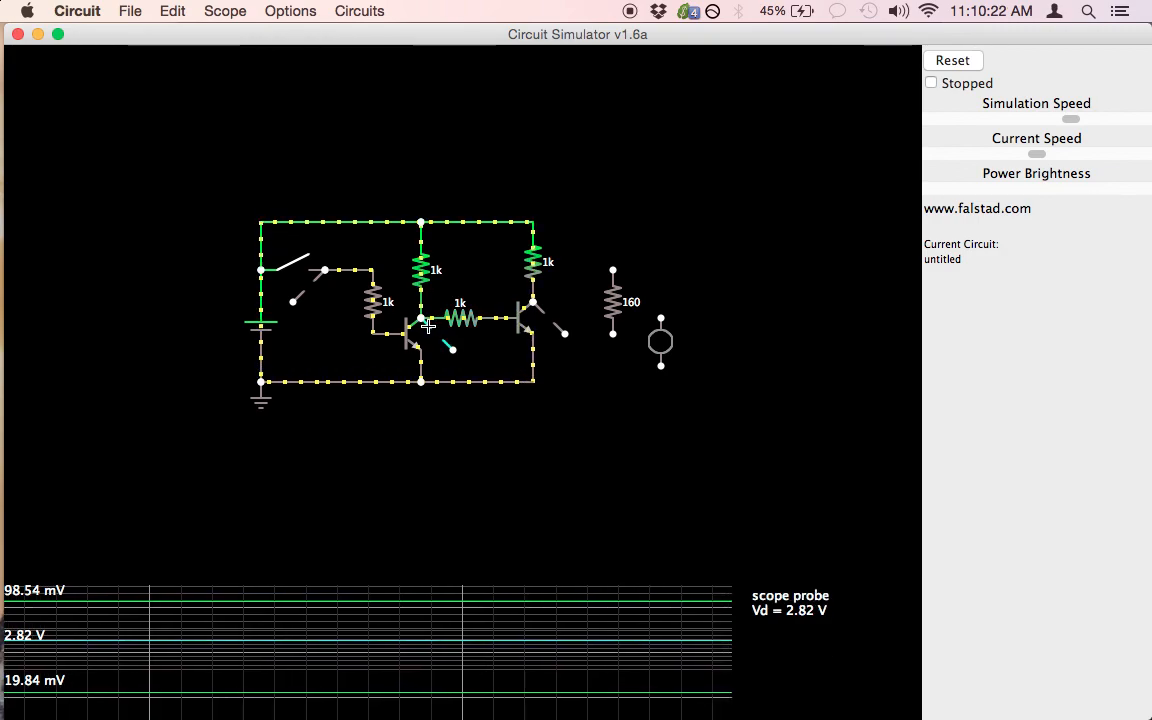
- Set the first transistor's collector resistor to 220 ohms
right_click(426, 270)
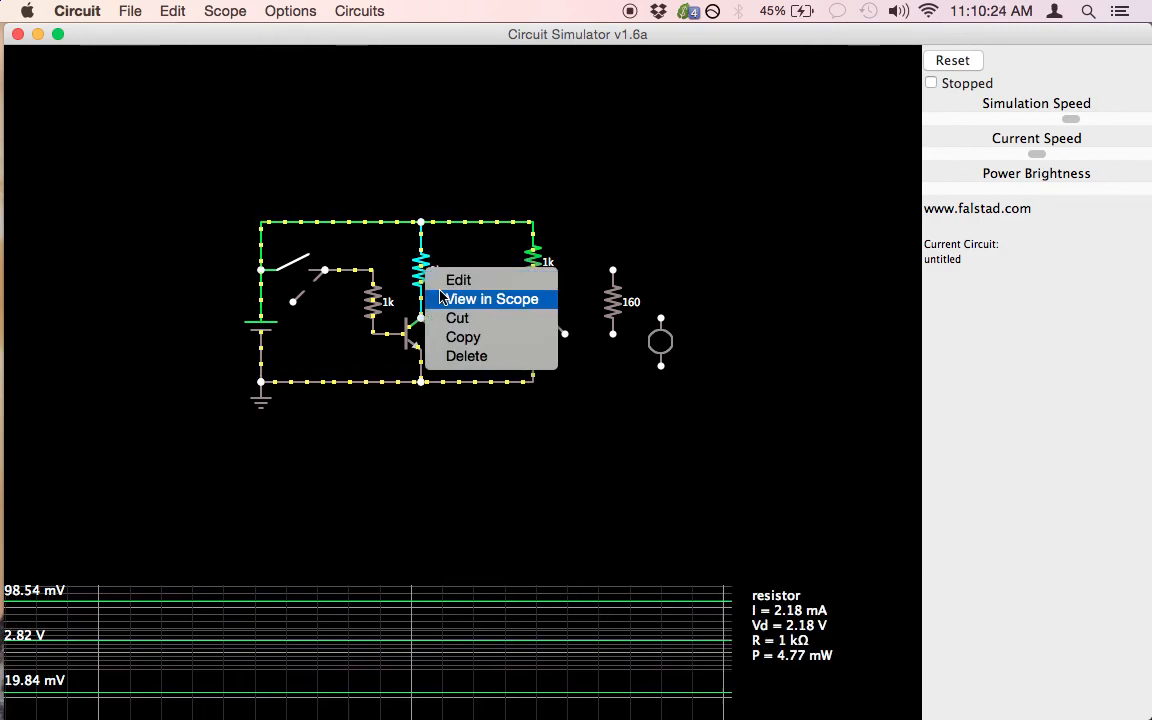
click(441, 283)
text(2)
key(BackSpace)
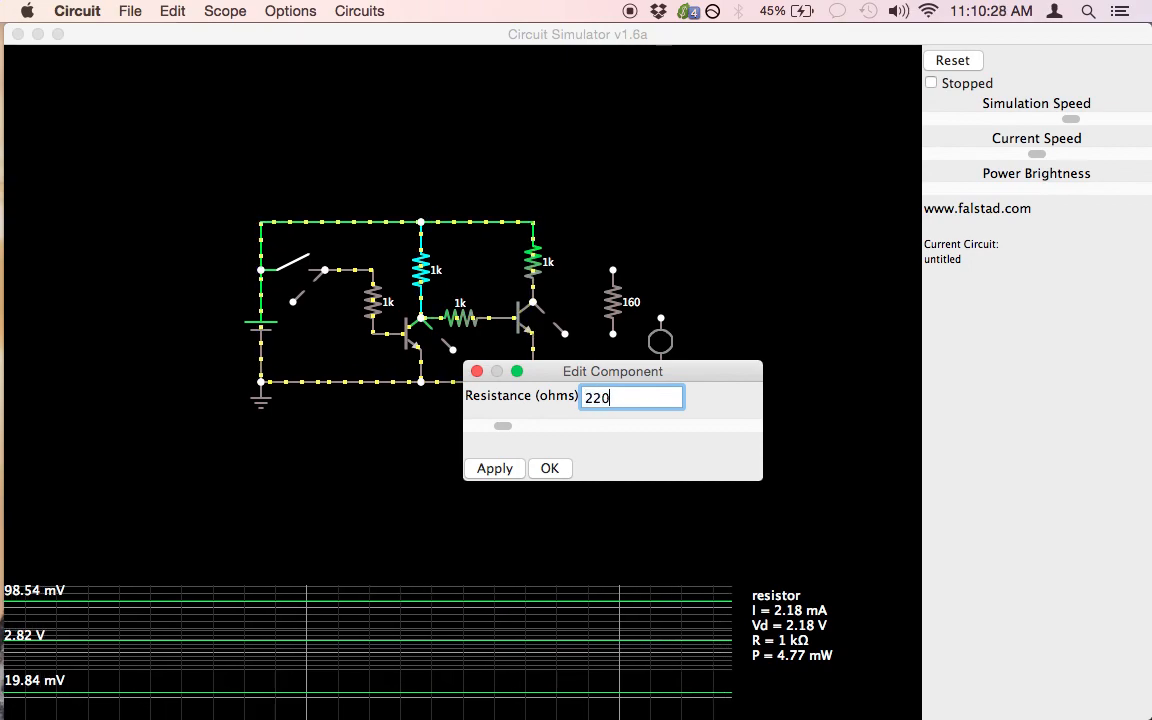
click(540, 469)
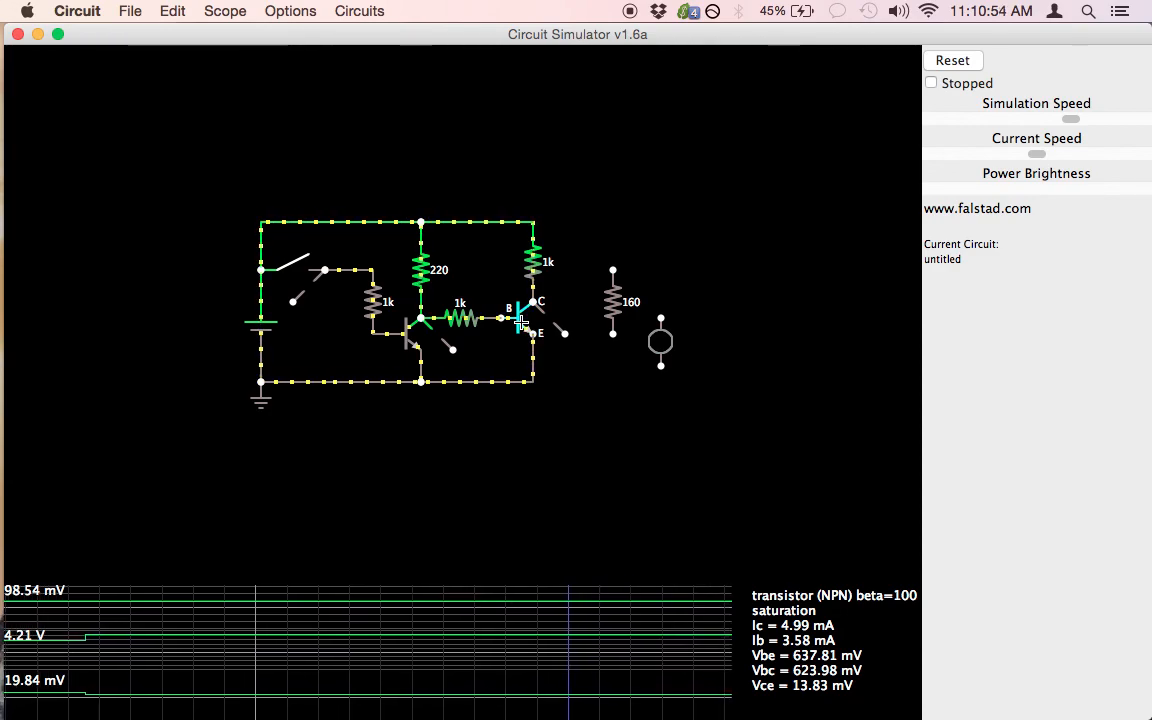
- Toggle the switch and leave it open to check the traces with the 220 ohm collector resistor
click(287, 263)
click(287, 261)
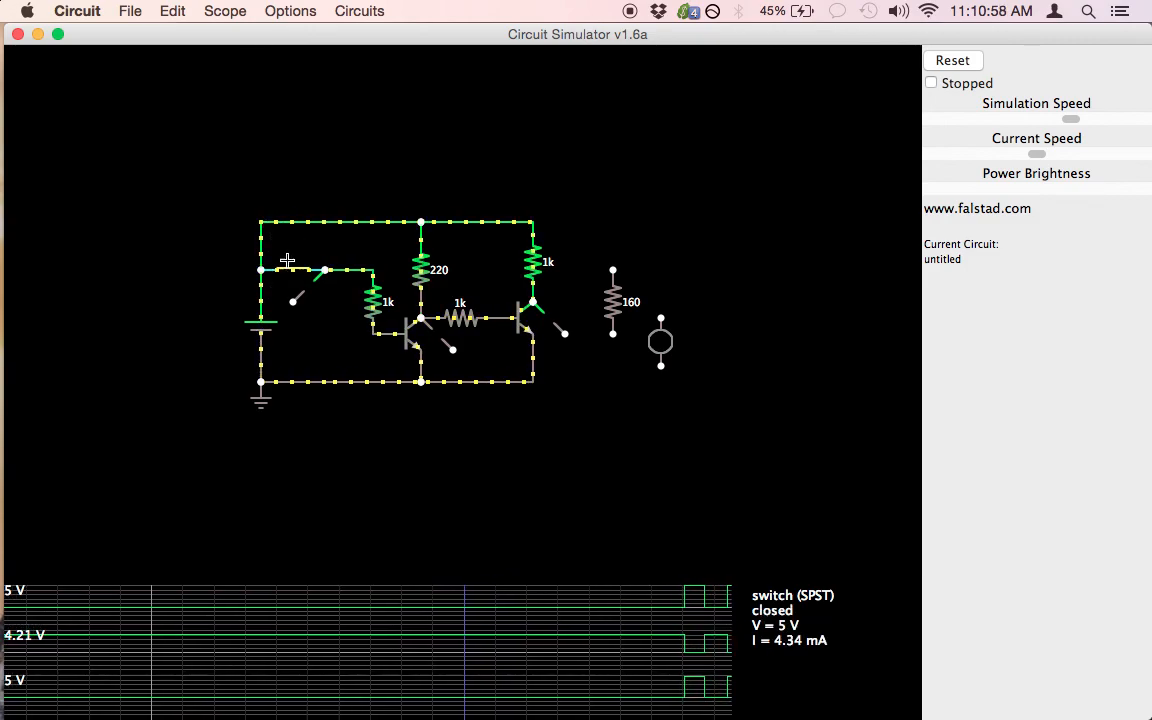
click(287, 262)
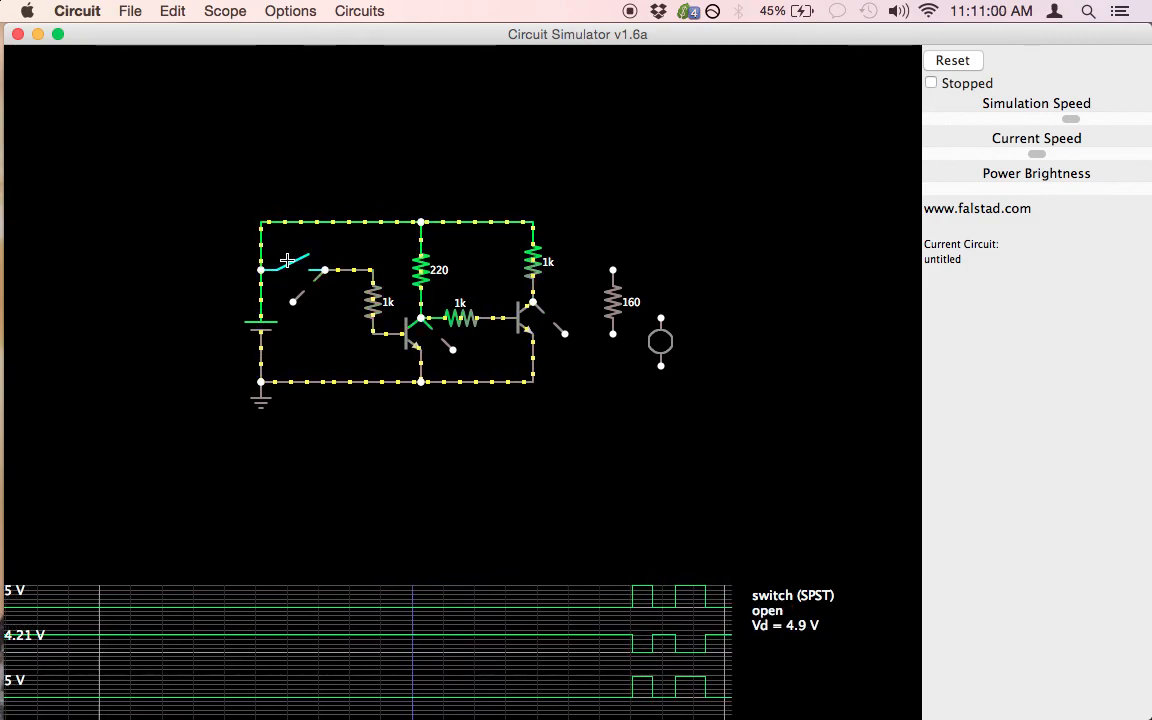